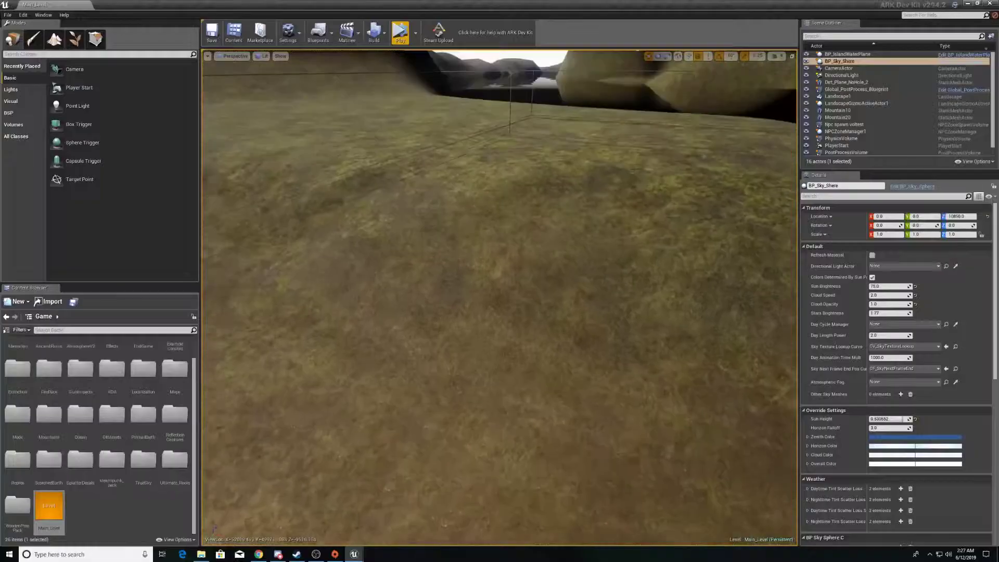
Focus the view on PlayerStart, then select Landscape1 and enter landscape sculpting mode.
right_click_drag(499, 298, 515, 360)
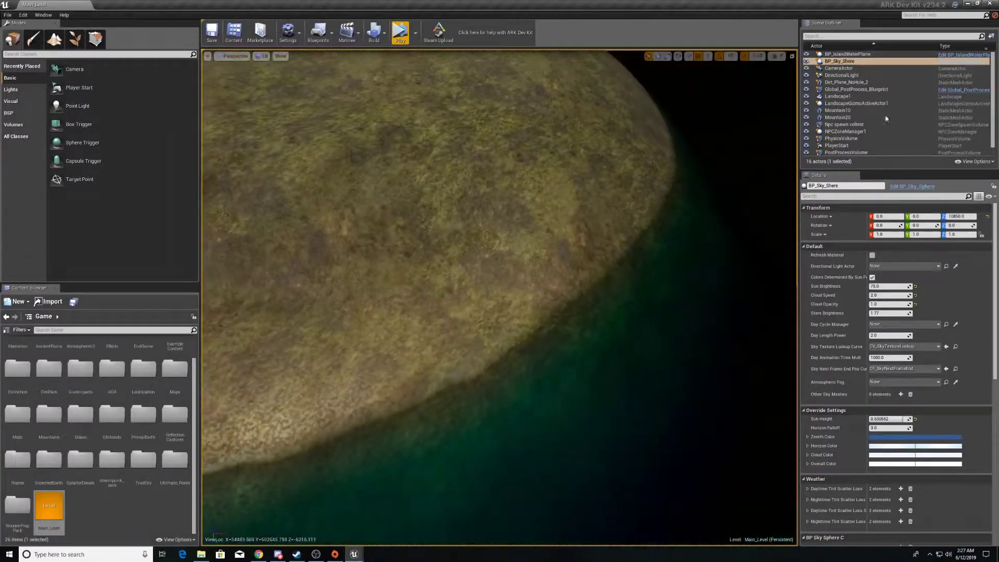
double_click(838, 97)
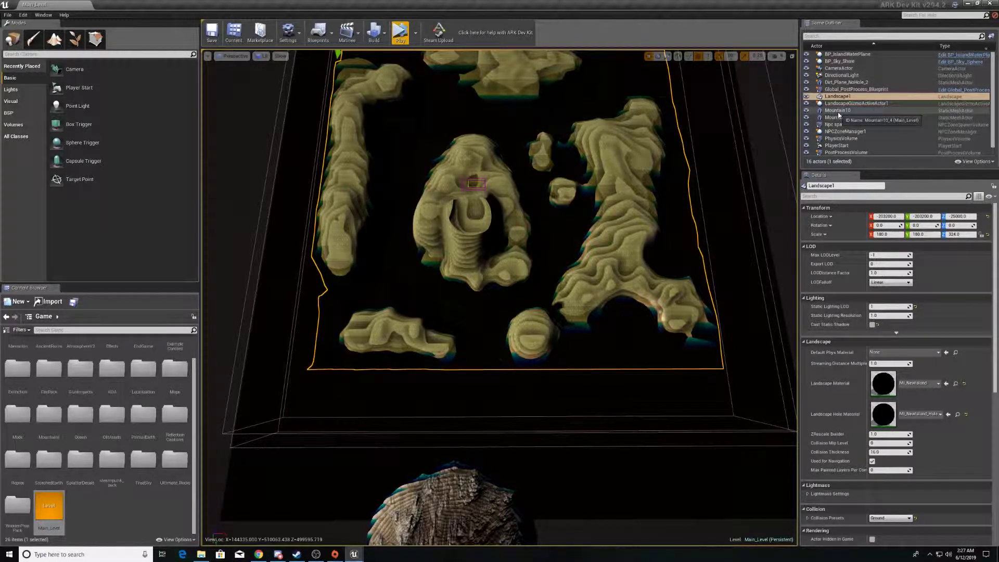
double_click(836, 146)
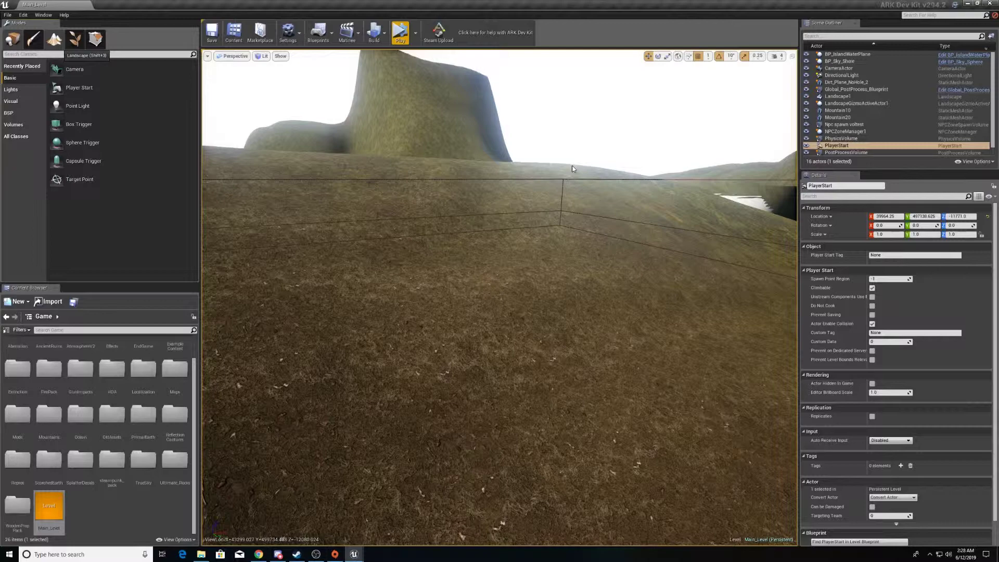
left_click(839, 96)
key("shift+3")
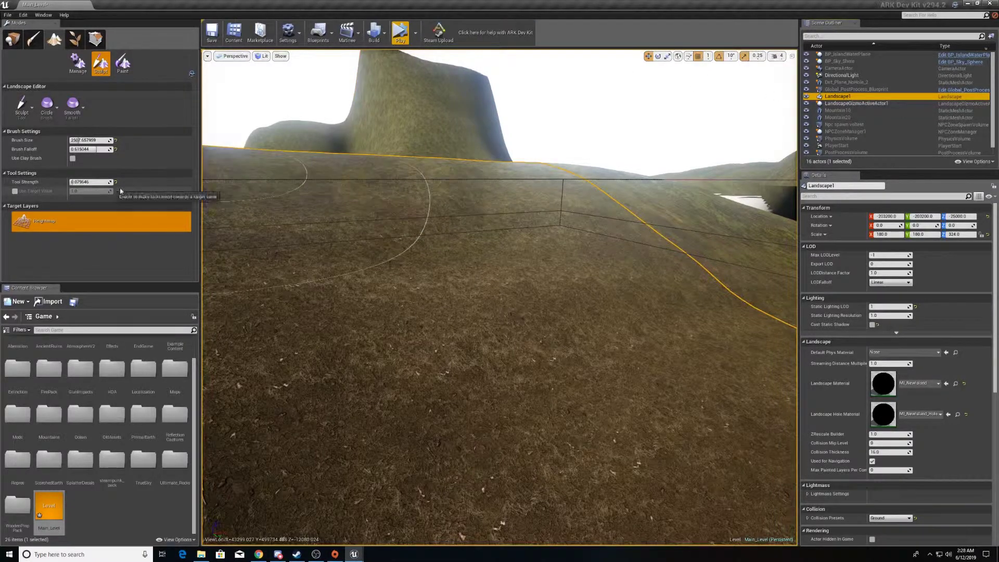
Look over the island's hills and shoreline and the list of available landscape sculpting tools.
mouse_move(489, 183)
right_mouse_down()
mouse_move(599, 291)
mouse_move(655, 187)
mouse_move(633, 211)
mouse_move(612, 307)
mouse_move(578, 219)
mouse_move(588, 166)
mouse_move(718, 195)
mouse_move(646, 213)
mouse_move(655, 255)
mouse_move(650, 137)
mouse_move(484, 167)
right_mouse_up()
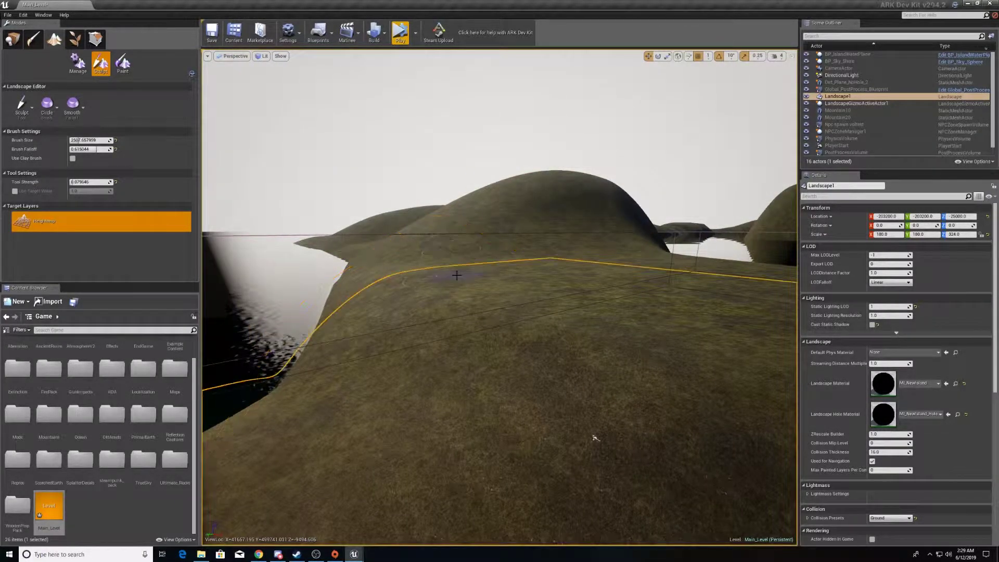
mouse_move(458, 274)
right_mouse_down()
mouse_move(457, 291)
mouse_move(380, 307)
mouse_move(364, 398)
mouse_move(384, 240)
right_mouse_up()
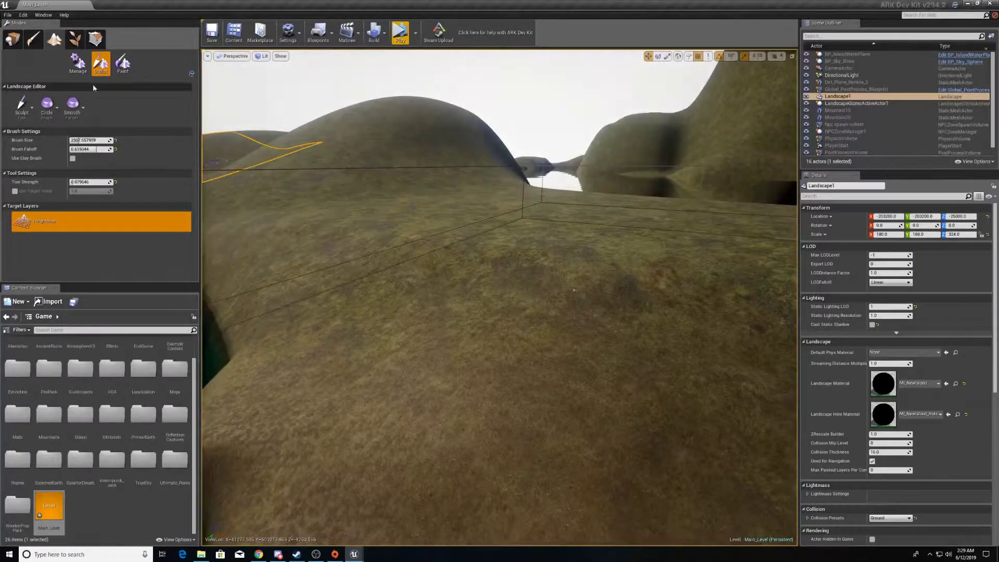
left_click(21, 104)
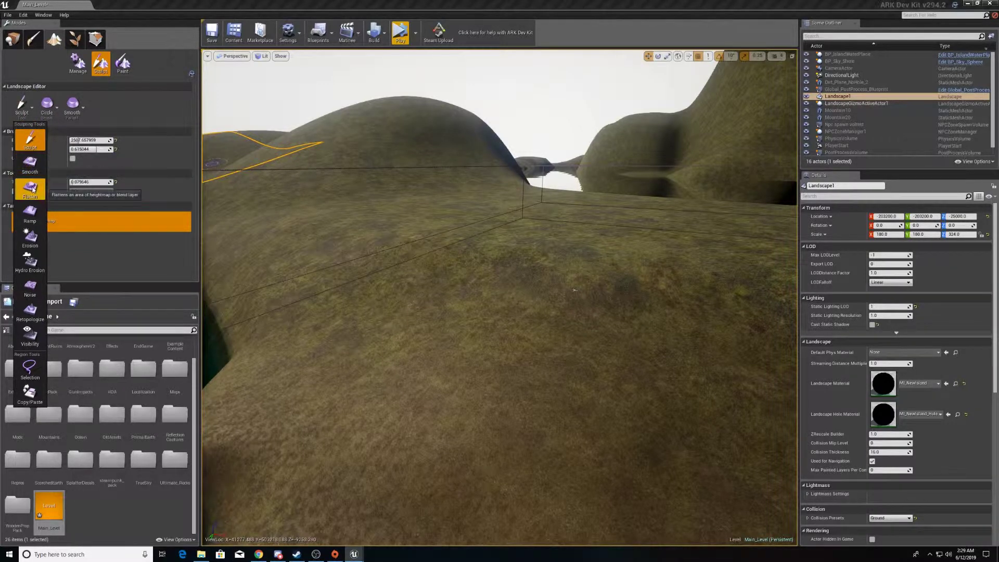
key("w")
mouse_move(512, 244)
right_mouse_down()
mouse_move(551, 334)
mouse_move(667, 317)
mouse_move(666, 266)
mouse_move(667, 325)
mouse_move(645, 229)
mouse_move(588, 291)
mouse_move(656, 312)
mouse_move(656, 208)
right_mouse_up()
key("w")
key("w")
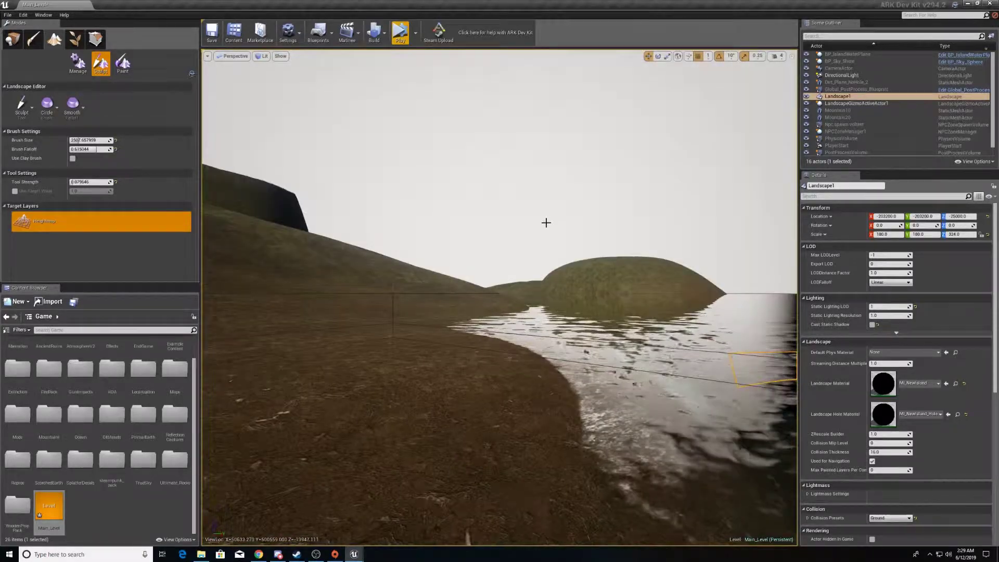
key("w")
mouse_move(548, 222)
right_mouse_down()
mouse_move(235, 222)
mouse_move(386, 250)
mouse_move(547, 231)
mouse_move(541, 211)
mouse_move(518, 193)
mouse_move(570, 192)
mouse_move(609, 174)
mouse_move(521, 208)
mouse_move(560, 216)
right_mouse_up()
key("w")
key("w")
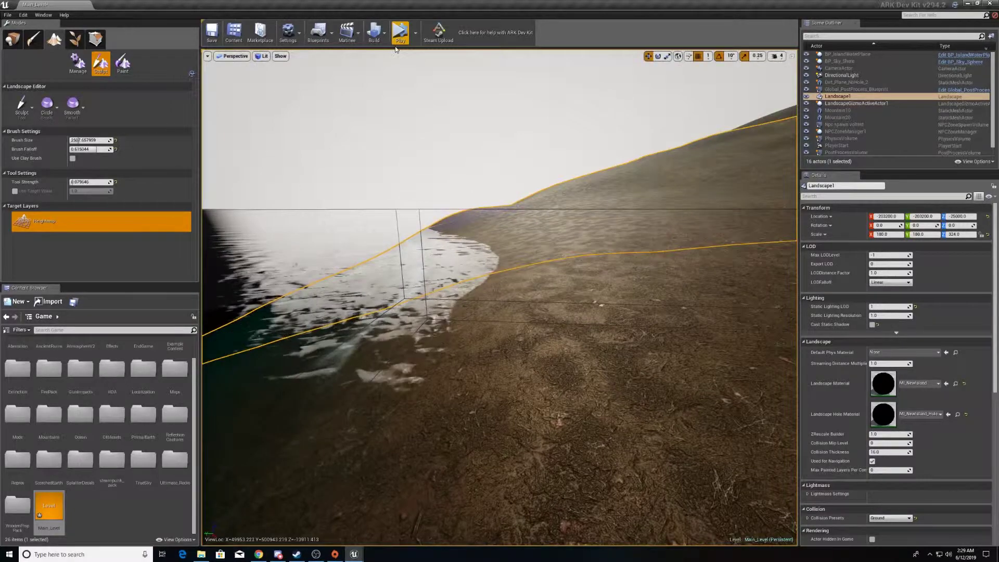
right_click_drag(495, 156, 607, 255)
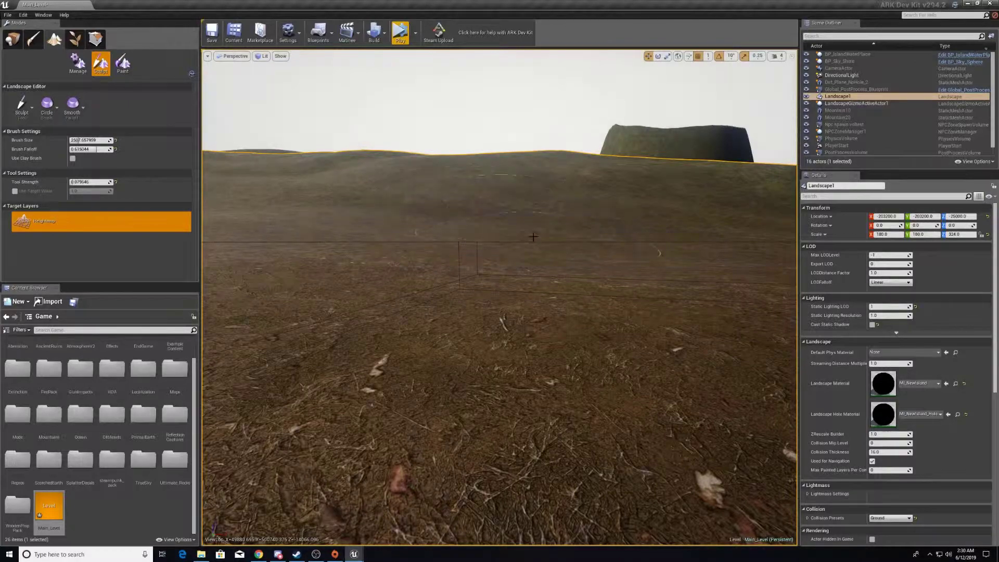
mouse_move(554, 213)
right_mouse_down()
mouse_move(468, 218)
mouse_move(500, 166)
mouse_move(504, 291)
mouse_move(504, 260)
mouse_move(531, 198)
mouse_move(546, 266)
mouse_move(625, 182)
mouse_move(551, 187)
mouse_move(531, 201)
mouse_move(643, 145)
mouse_move(638, 167)
mouse_move(617, 177)
mouse_move(627, 189)
mouse_move(609, 194)
mouse_move(604, 187)
mouse_move(710, 204)
right_mouse_up()
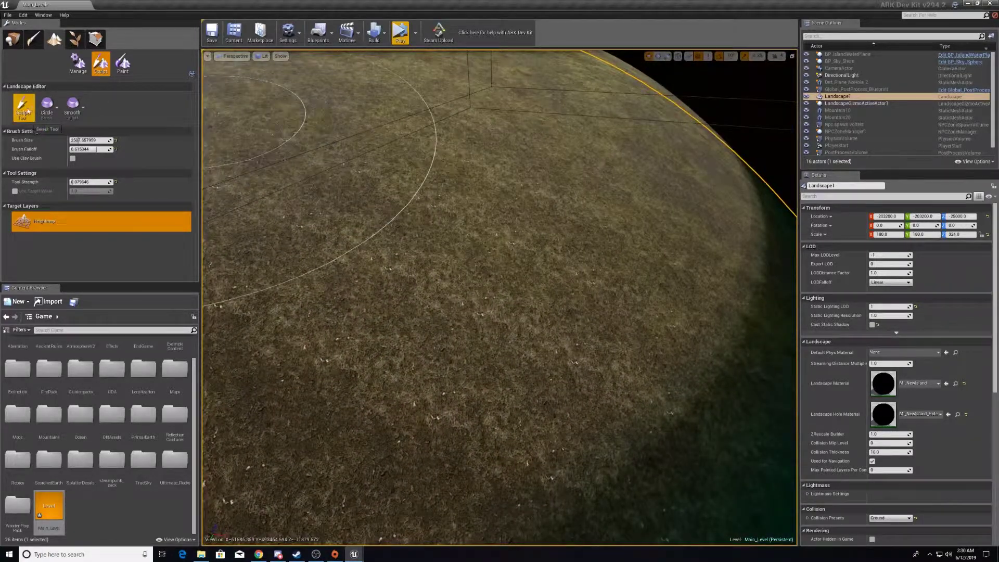
Try sculpting the grassy slope beside the shore at a reduced tool strength, and undo the strokes.
left_click(21, 106)
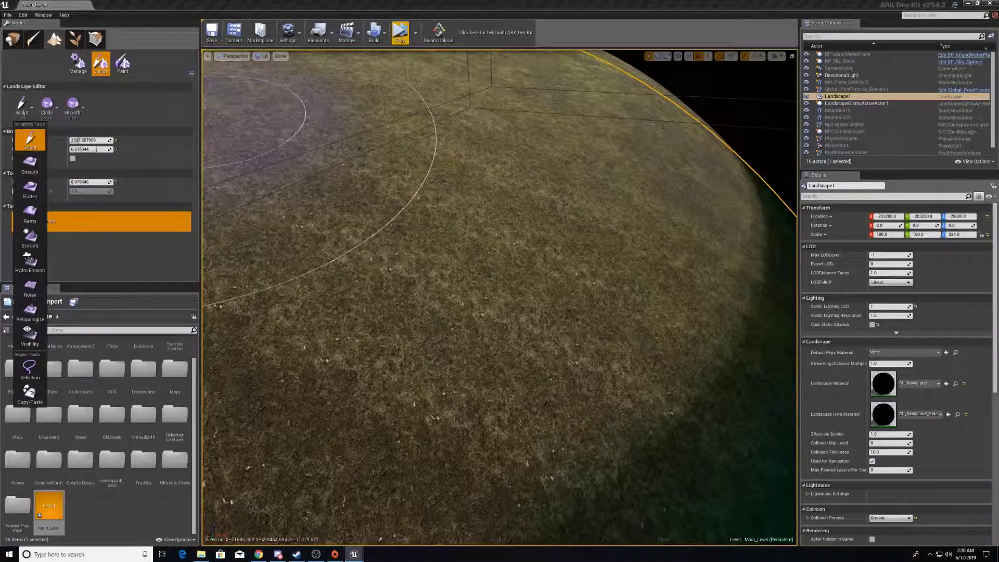
mouse_move(292, 151)
right_mouse_down()
mouse_move(365, 166)
mouse_move(312, 109)
mouse_move(302, 135)
mouse_move(424, 206)
right_mouse_up()
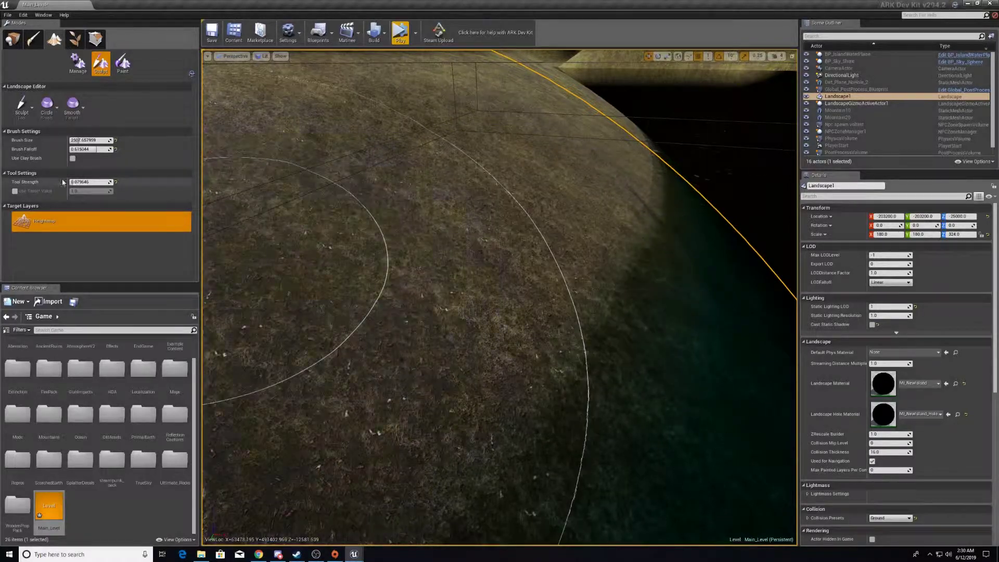
left_click_drag(78, 182, 83, 183)
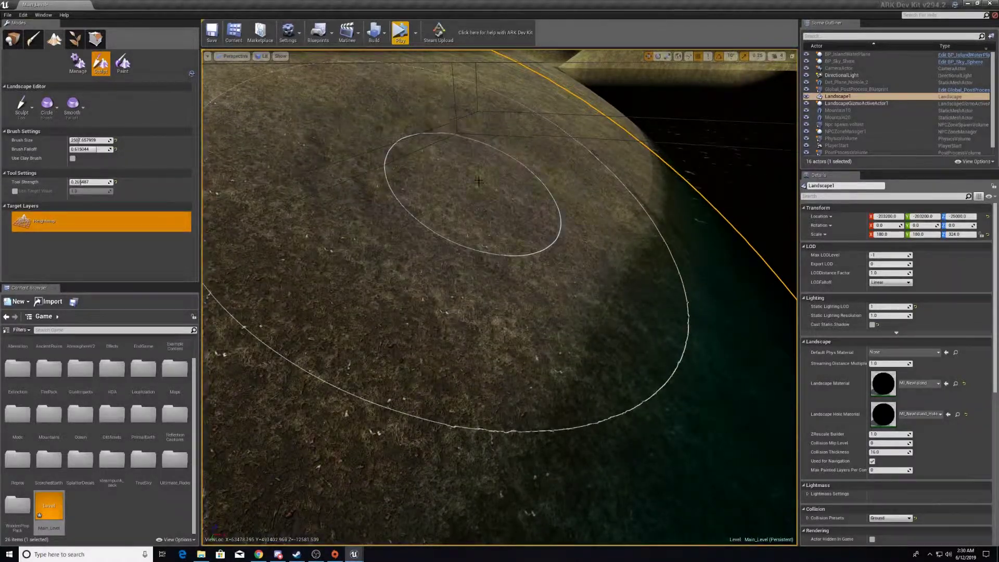
key("ctrl+z")
key("ctrl+z")
key("ctrl+z")
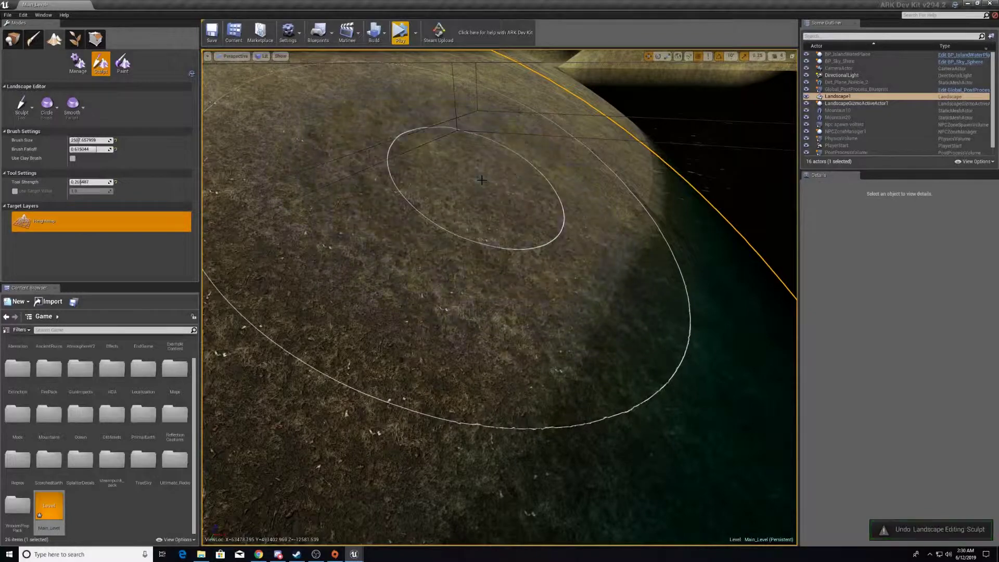
left_click(482, 180)
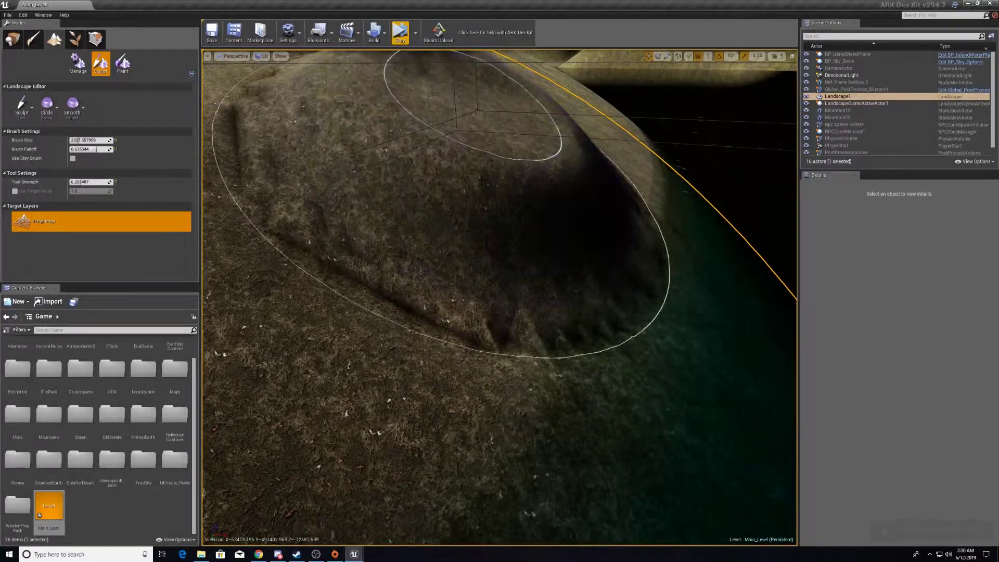
key("ctrl+z")
key("ctrl+z")
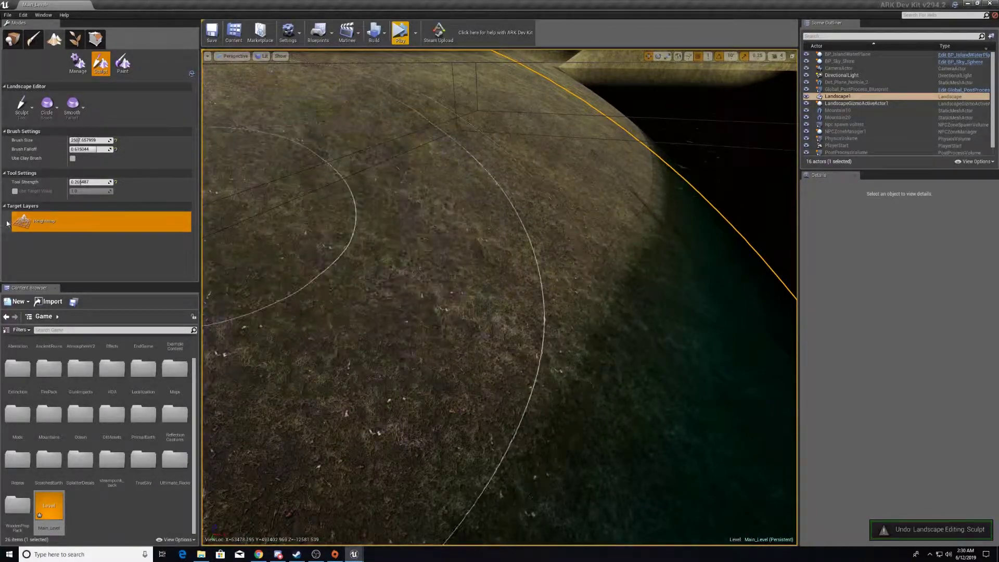
Try raising the slope beside the shore with the Sculpt tool at strength 1.0, and undo it.
left_click_drag(96, 180, 148, 181)
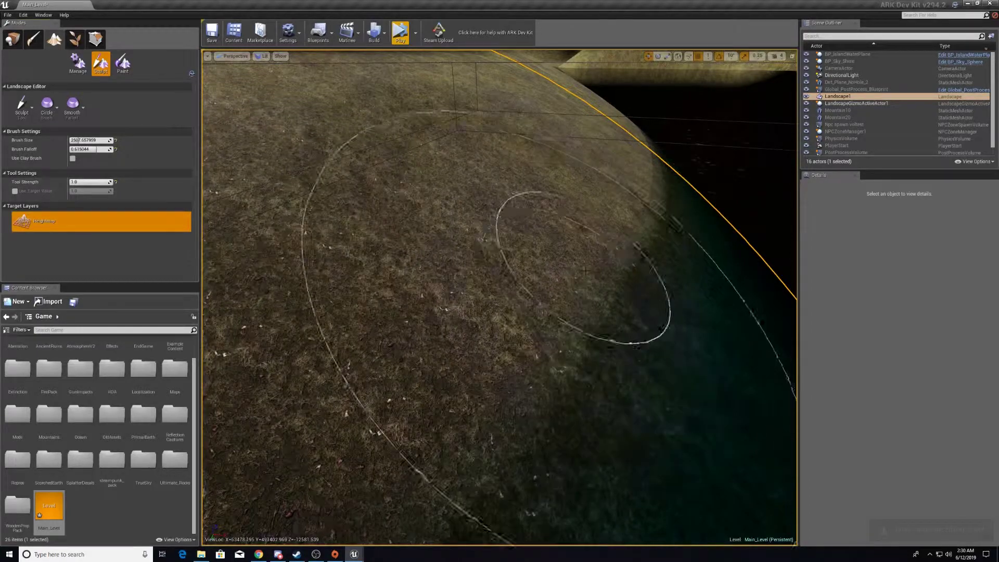
left_click(571, 204)
left_click(622, 271)
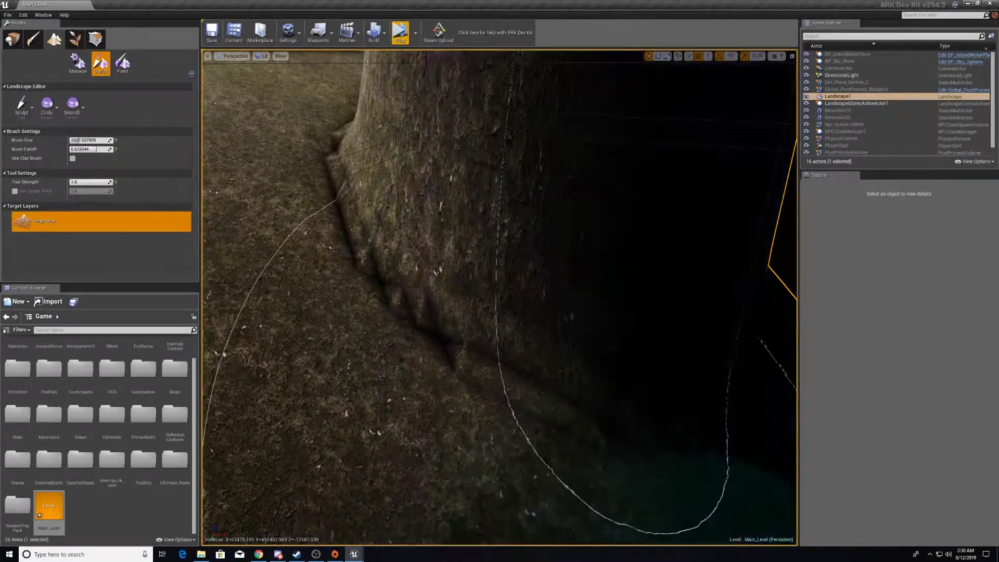
left_click(649, 288)
key("ctrl+z")
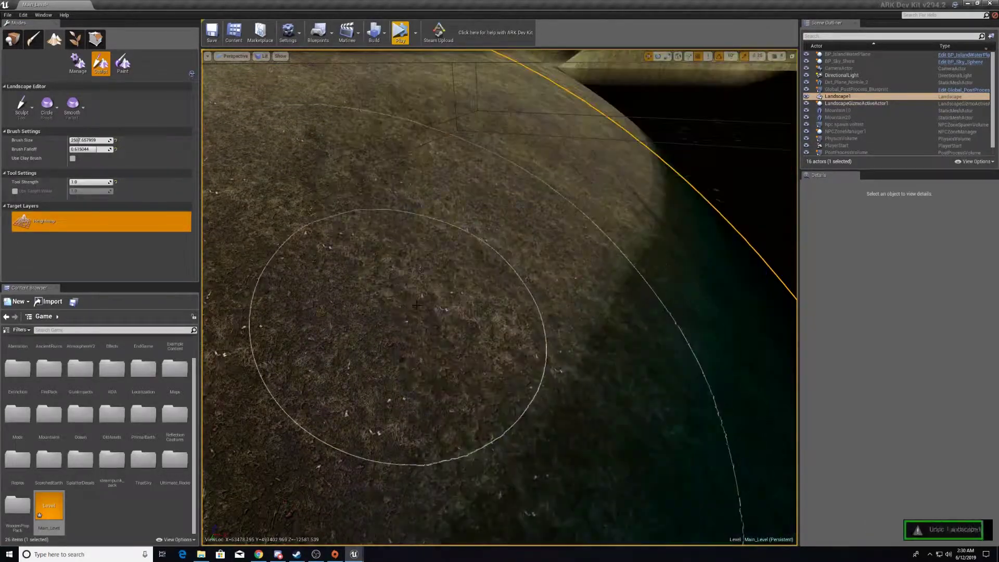
Sculpt uneven raised ground on the slope beside the shore at a tool strength of about 0.1.
mouse_move(97, 182)
left_mouse_down()
mouse_move(53, 182)
mouse_move(72, 183)
left_mouse_up()
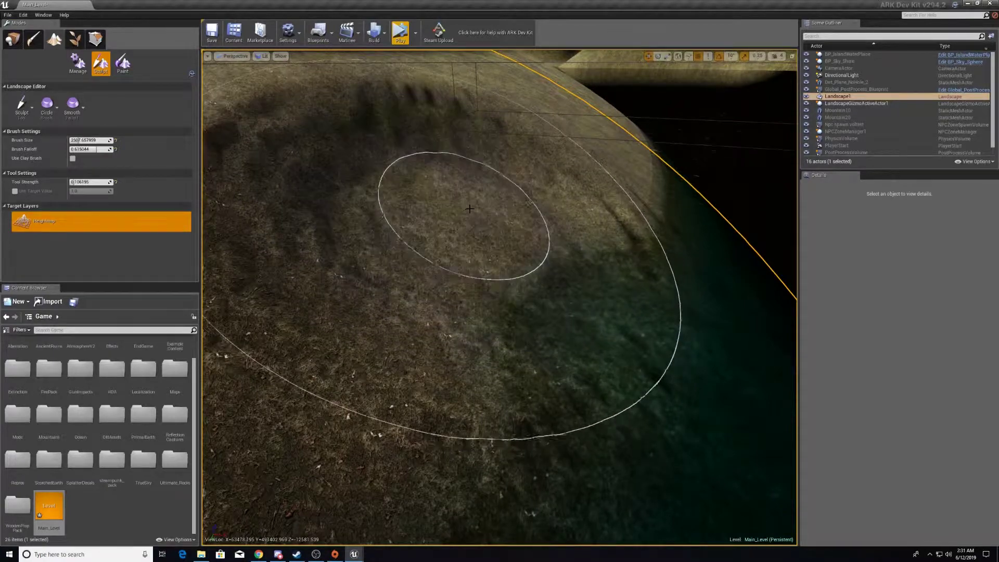
mouse_move(504, 172)
right_mouse_down()
mouse_move(482, 122)
mouse_move(474, 151)
mouse_move(395, 166)
mouse_move(476, 183)
right_mouse_up()
key("w")
key("s")
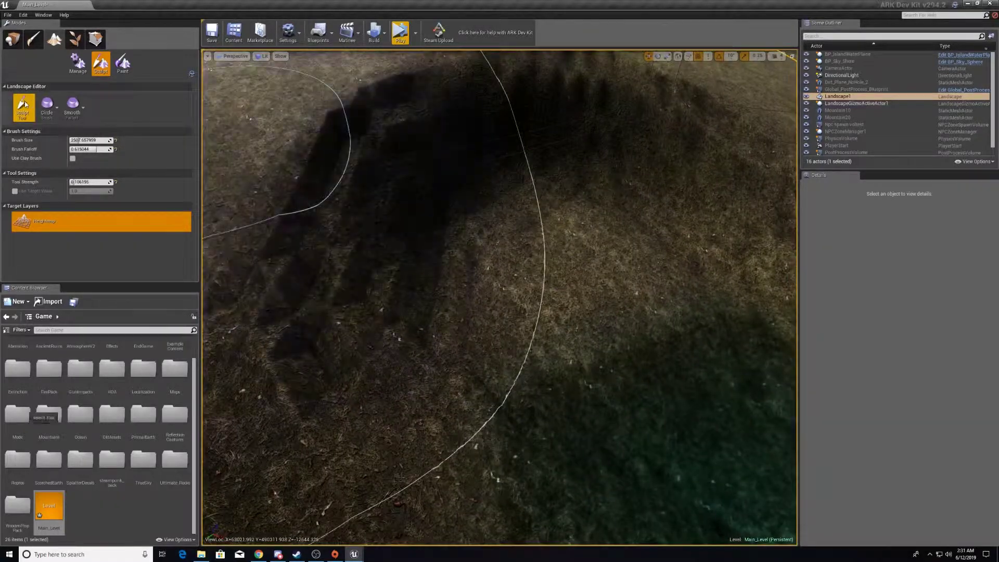
Switch to the Flatten tool and level the newly raised, uneven ground beside the shore.
left_click(21, 106)
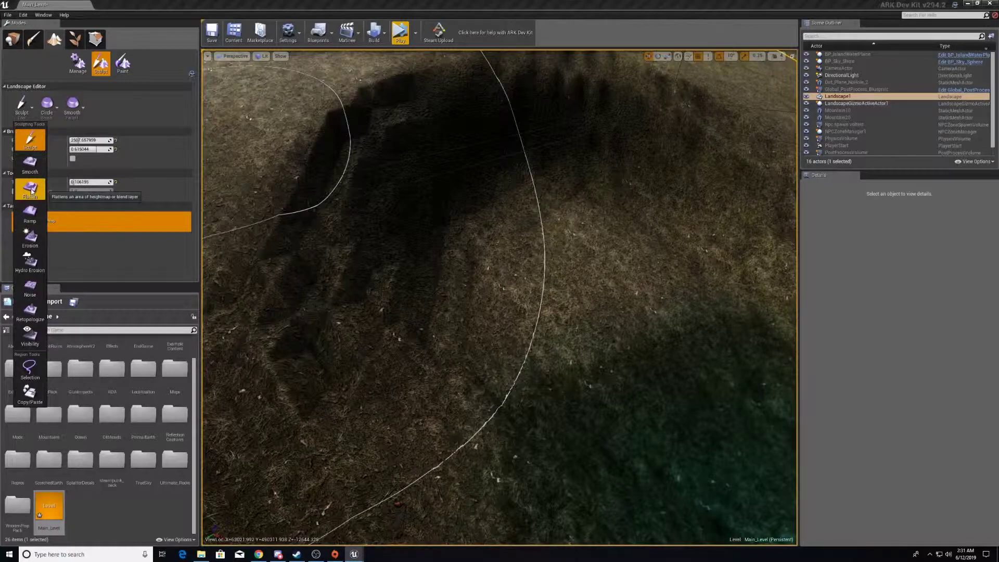
left_click(31, 191)
key("w")
mouse_move(313, 250)
right_mouse_down()
mouse_move(385, 239)
mouse_move(365, 177)
mouse_move(369, 250)
mouse_move(479, 250)
mouse_move(521, 193)
mouse_move(512, 208)
mouse_move(541, 239)
mouse_move(582, 245)
right_mouse_up()
key("w")
key("w")
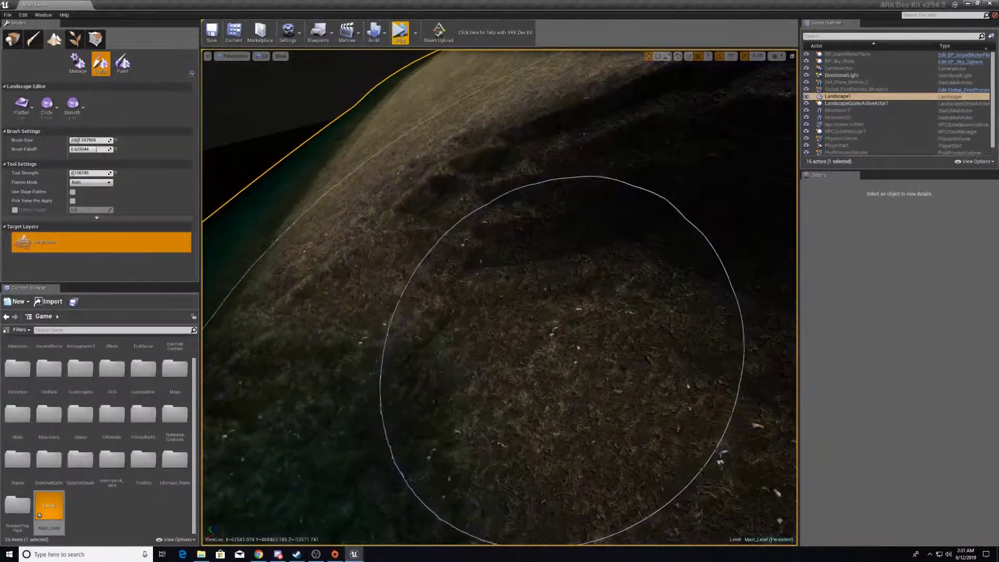
left_click_drag(538, 337, 541, 336)
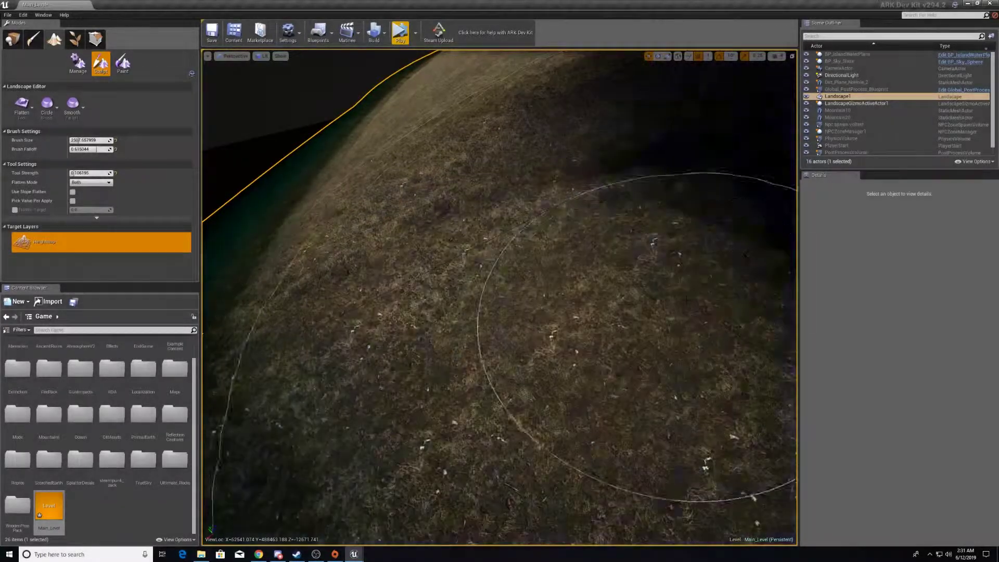
Flatten the ground along the shoreline at tool strength 1.0 and undo the last stroke.
mouse_move(533, 238)
right_mouse_down()
mouse_move(468, 224)
mouse_move(448, 234)
right_mouse_up()
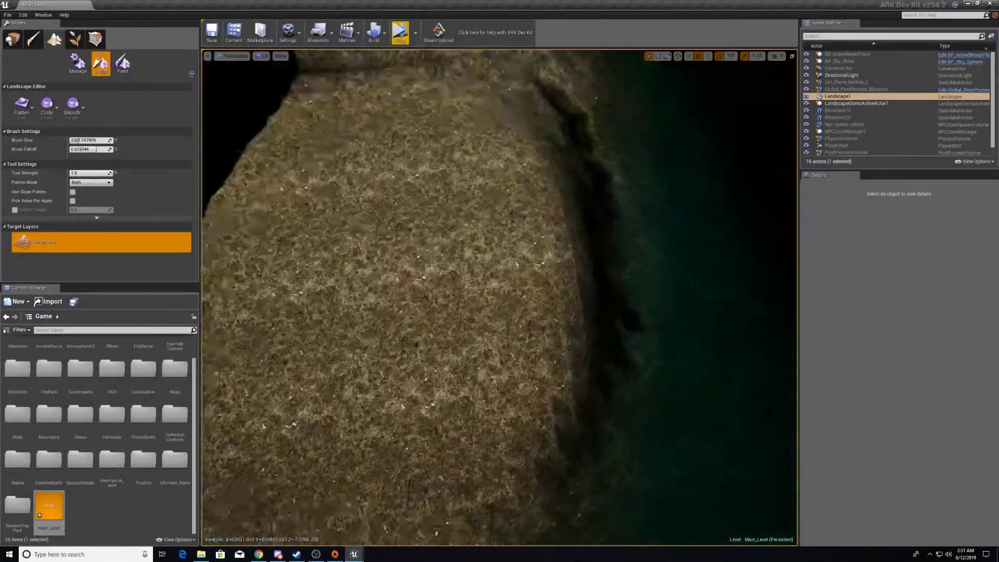
right_click_drag(499, 297, 588, 281)
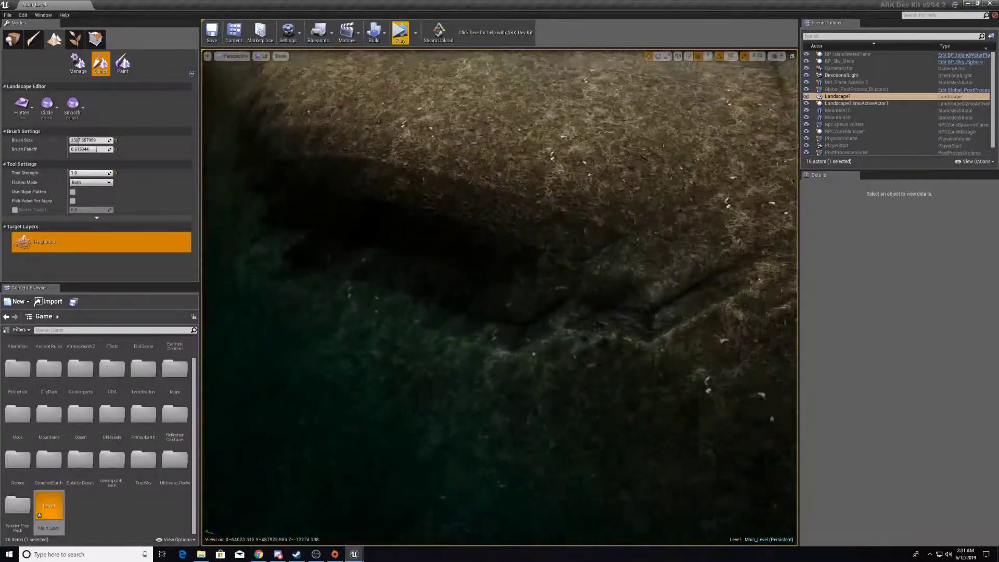
right_click_drag(457, 354, 457, 283)
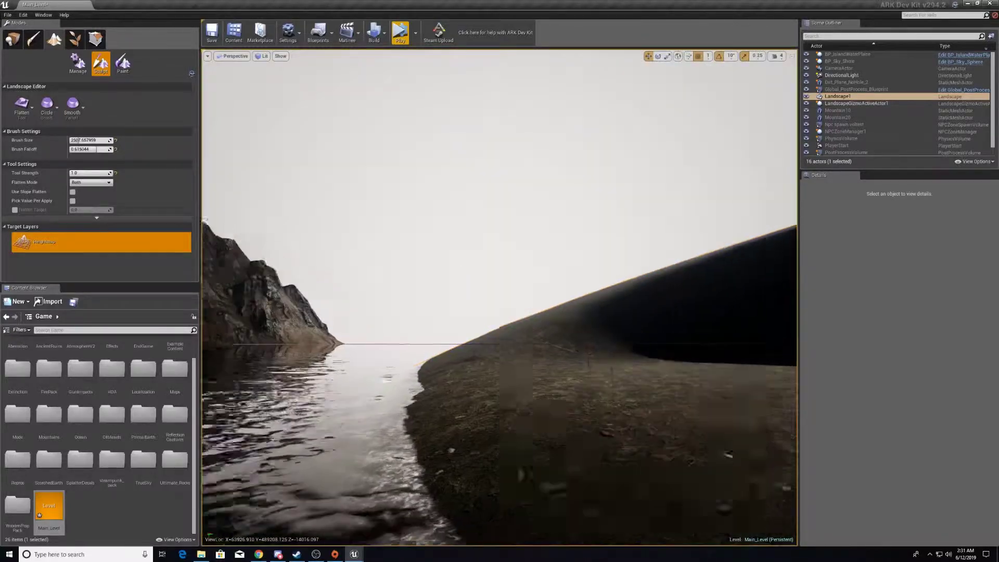
mouse_move(499, 297)
right_mouse_down()
mouse_move(526, 336)
mouse_move(481, 336)
mouse_move(531, 294)
mouse_move(531, 344)
mouse_move(500, 312)
right_mouse_up()
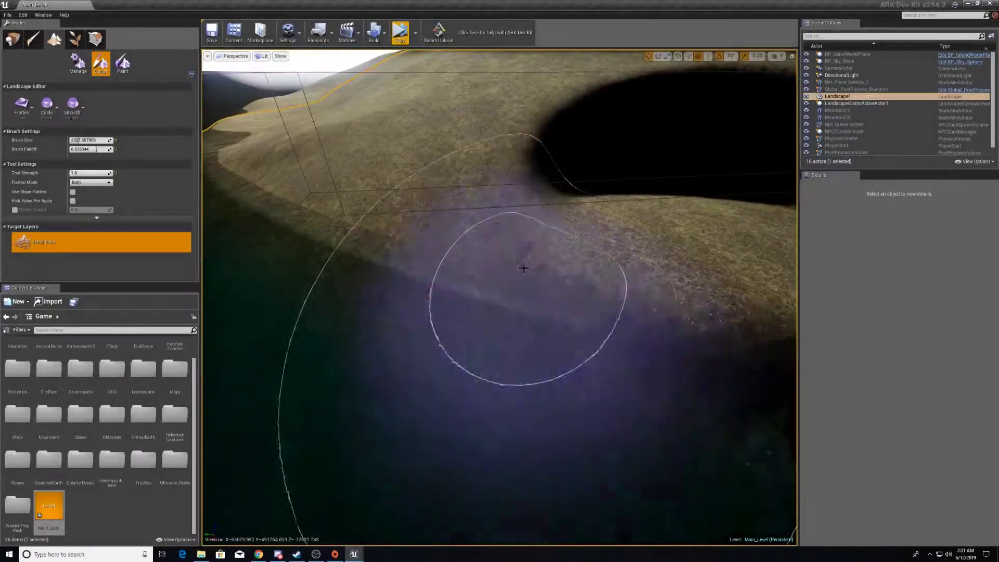
key("ctrl+z")
Switch to the Smooth tool and smooth the terrain across the middle of the dark trench near the shore.
right_click_drag(500, 297, 552, 312)
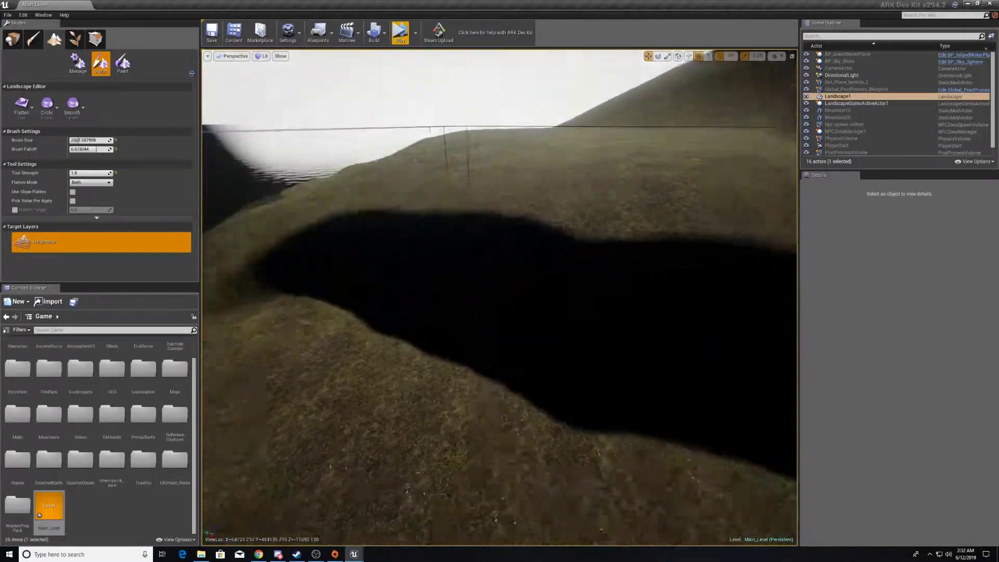
mouse_move(499, 298)
right_mouse_down()
mouse_move(677, 292)
mouse_move(582, 323)
mouse_move(526, 312)
mouse_move(458, 317)
mouse_move(550, 348)
right_mouse_up()
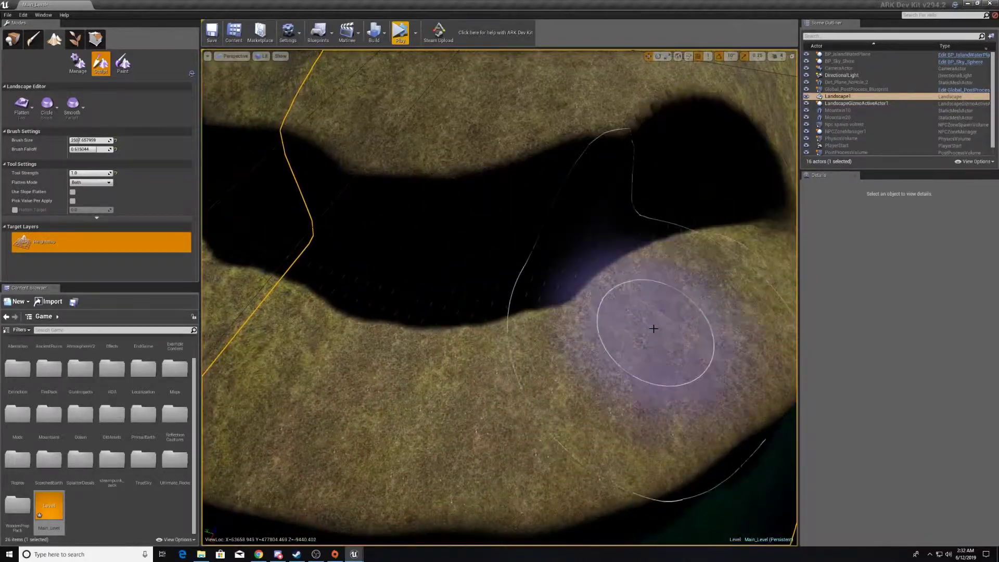
mouse_move(653, 328)
right_mouse_down()
mouse_move(510, 338)
mouse_move(669, 290)
right_mouse_up()
right_click_drag(434, 358, 357, 245)
left_click(22, 108)
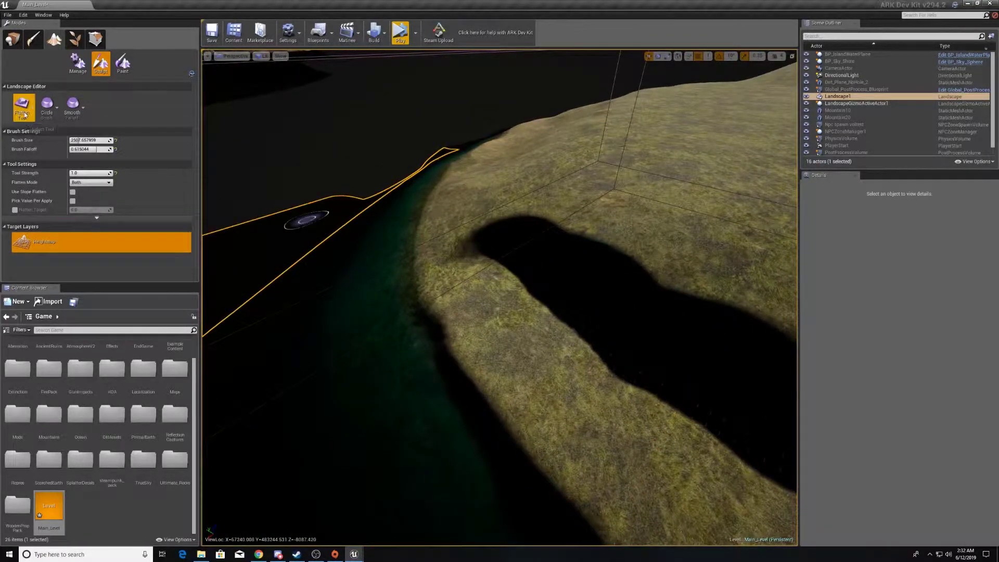
left_click(24, 114)
left_click(37, 170)
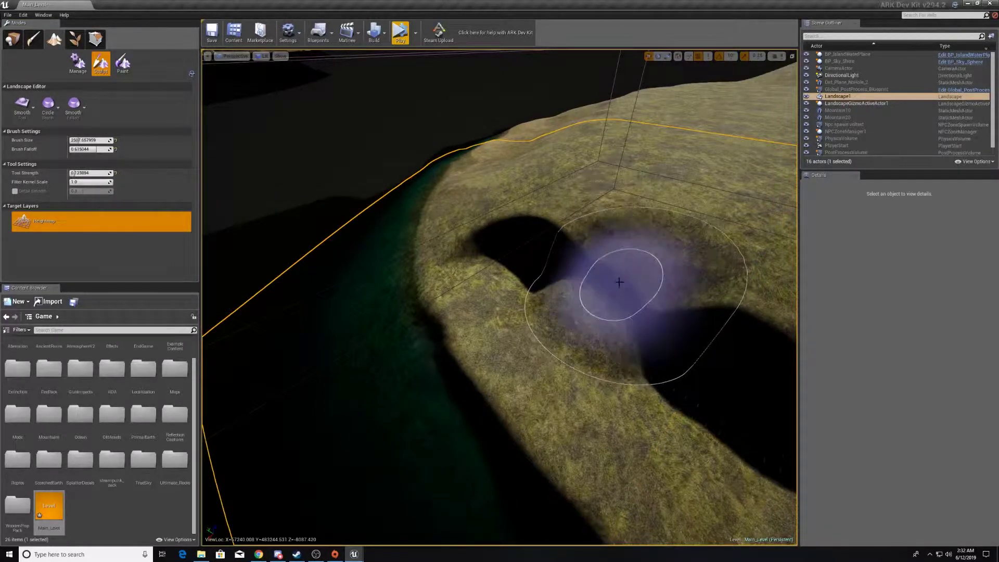
left_click_drag(619, 282, 622, 279)
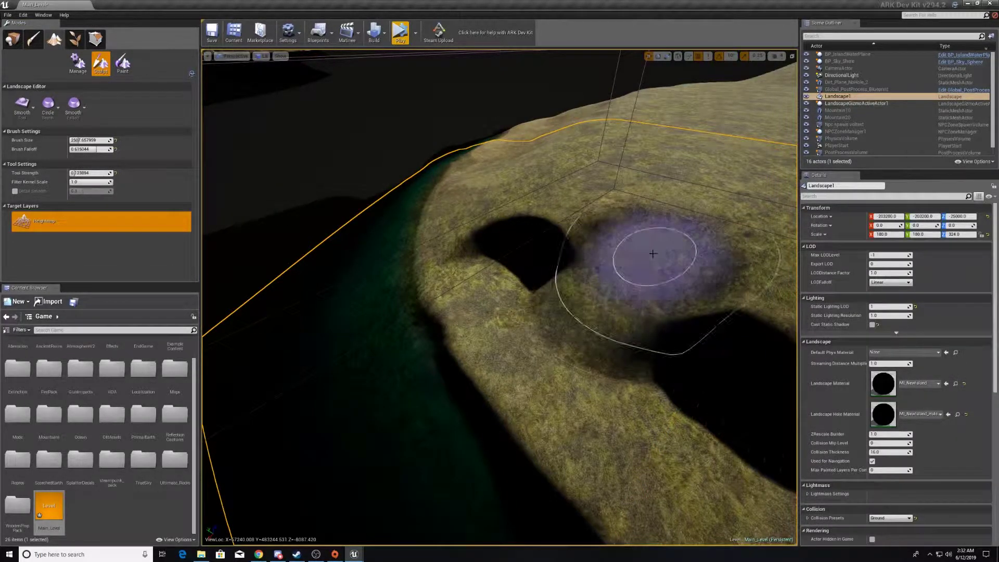
right_click_drag(653, 254, 676, 214)
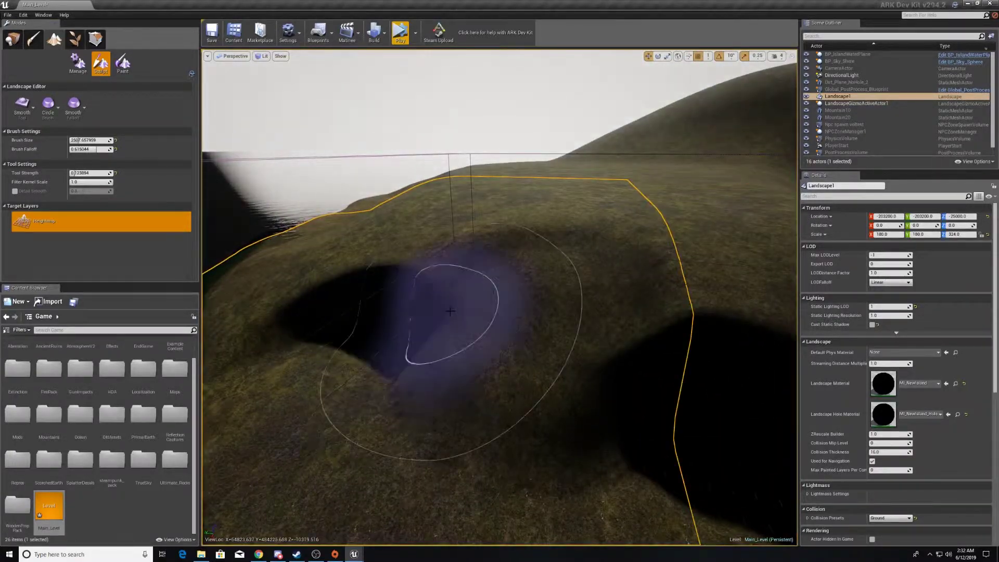
Switch to the Flatten tool and flatten the ground across the upper end of the dark trench.
right_click_drag(451, 311, 452, 311)
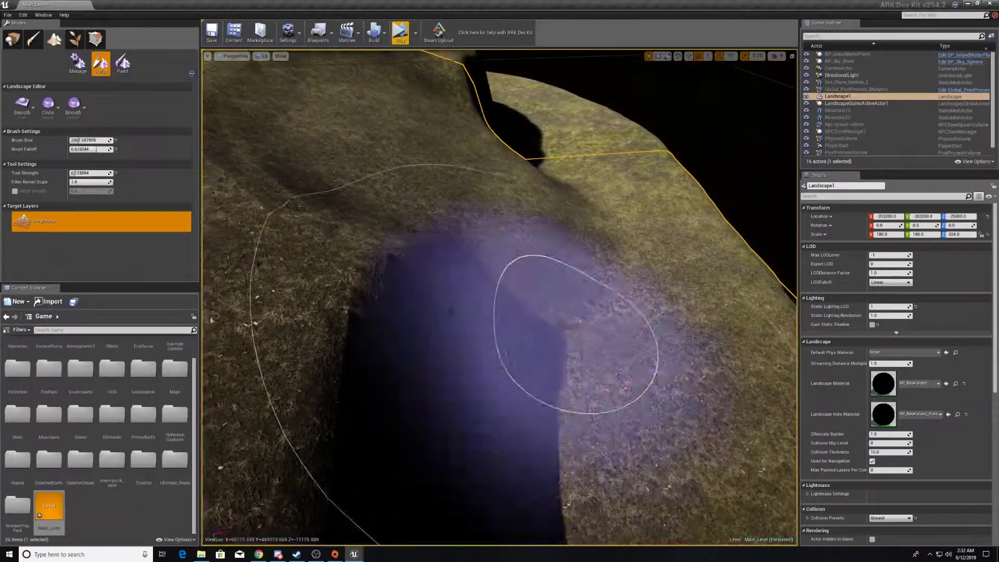
left_click(23, 105)
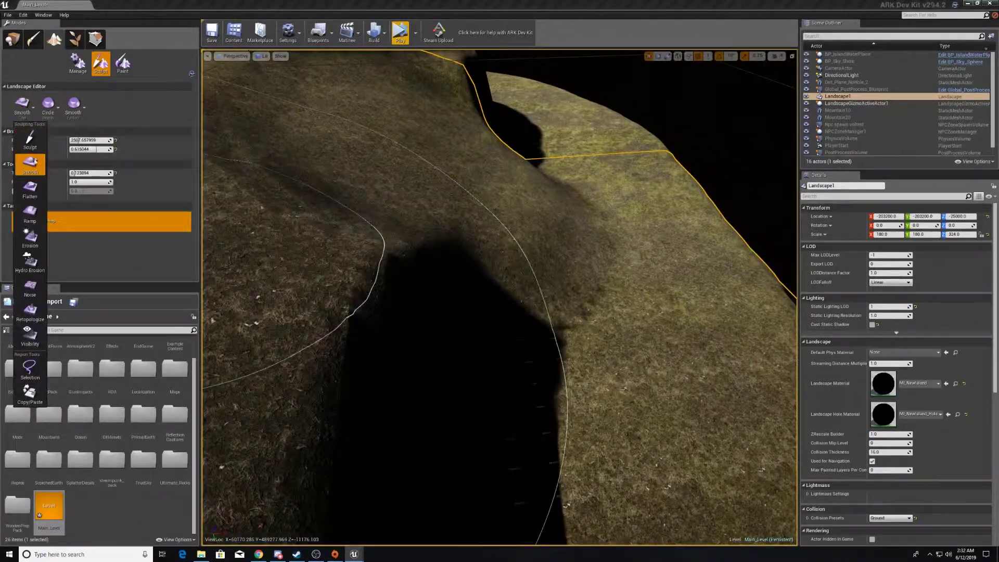
left_click(23, 195)
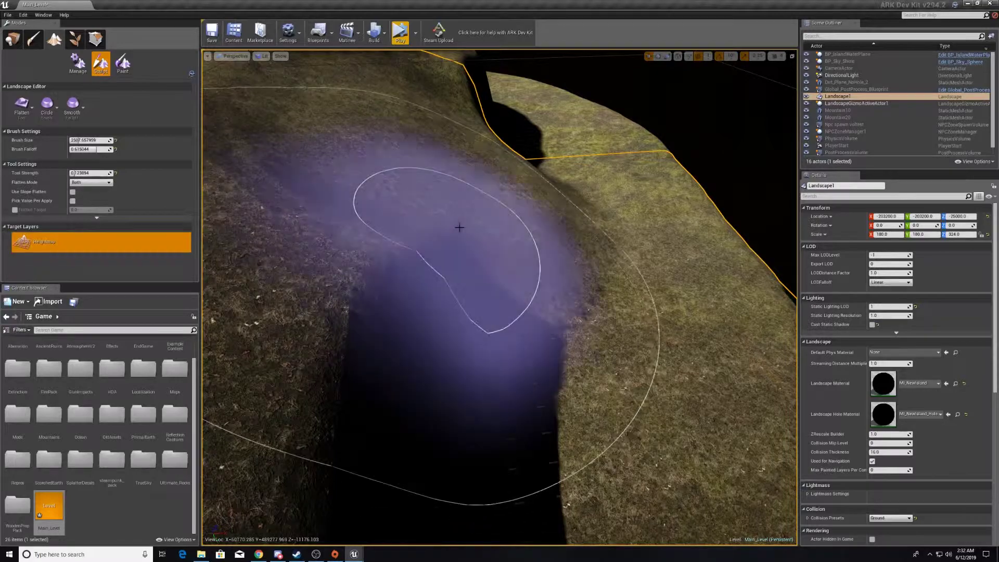
mouse_move(458, 225)
left_mouse_down()
mouse_move(393, 323)
mouse_move(531, 232)
left_mouse_up()
right_click_drag(531, 232, 531, 232)
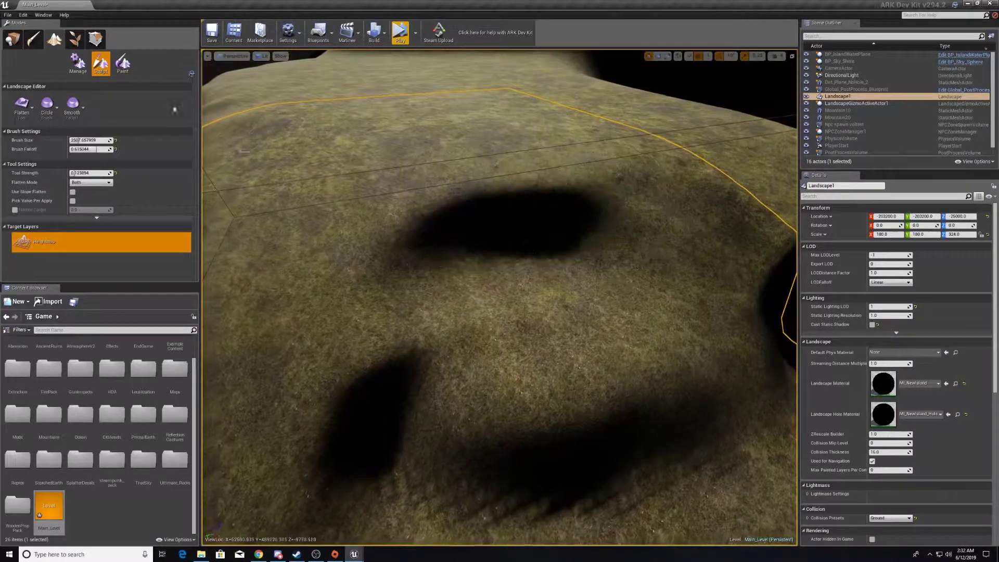
left_click(32, 105)
left_click(29, 136)
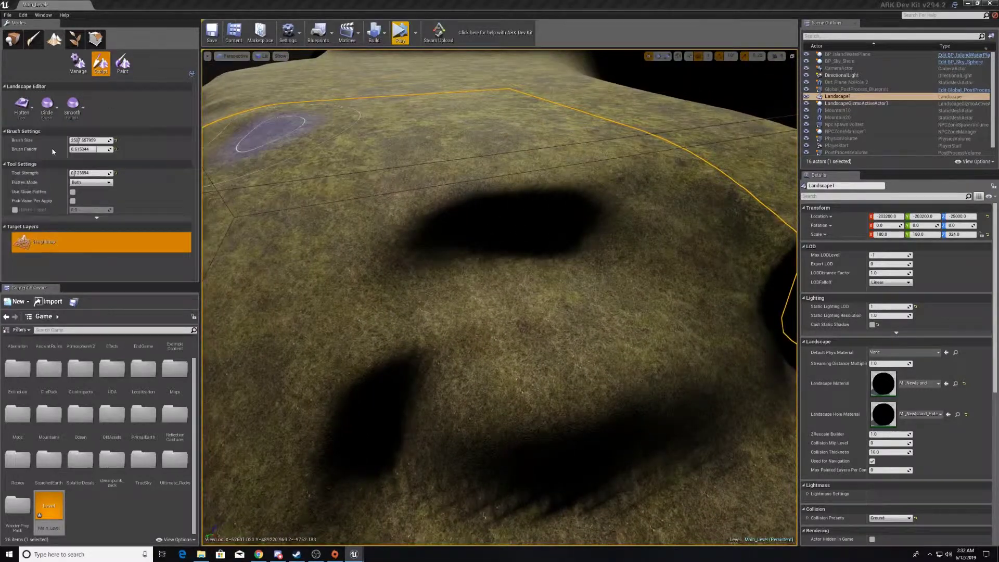
left_click(28, 114)
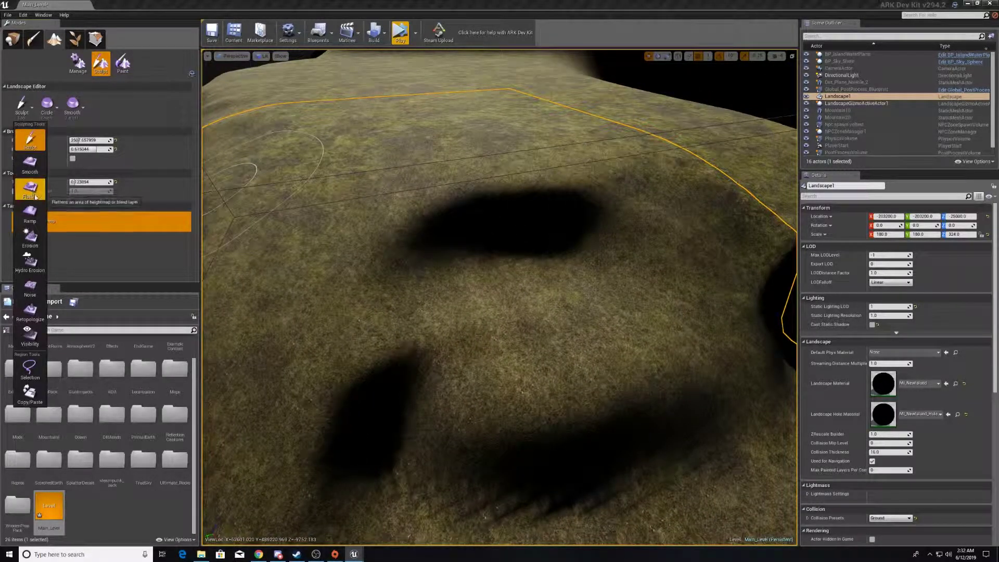
left_click(34, 196)
right_click_drag(503, 270, 503, 270)
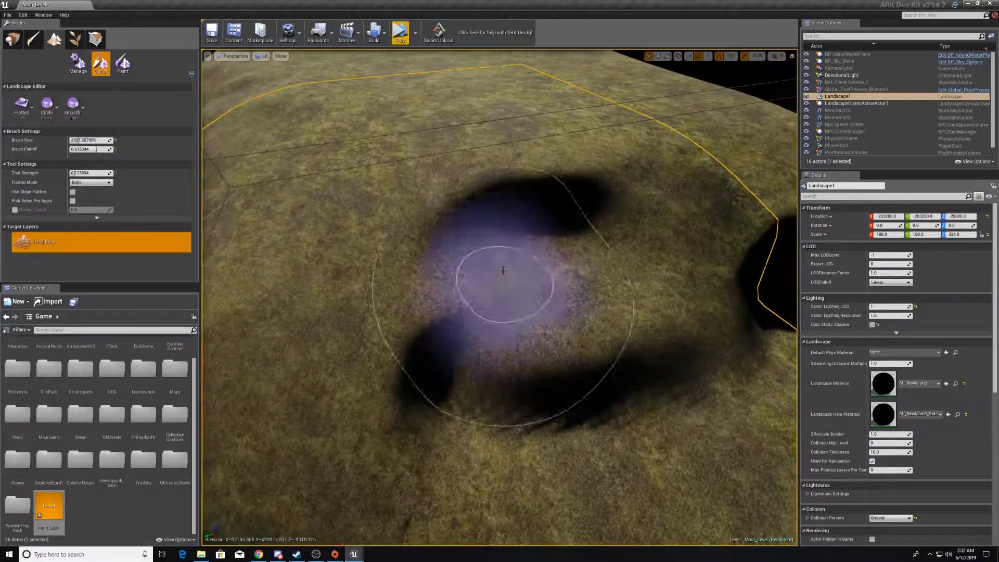
Switch to the Smooth tool and smooth the ground between the dark hollows on the slope.
left_click(23, 107)
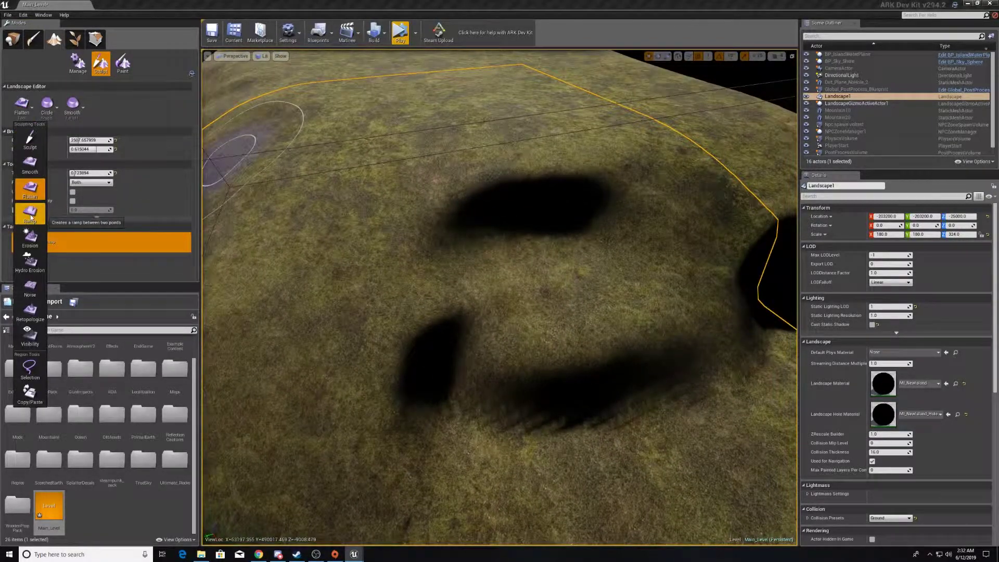
left_click(37, 173)
right_click_drag(569, 312, 569, 321)
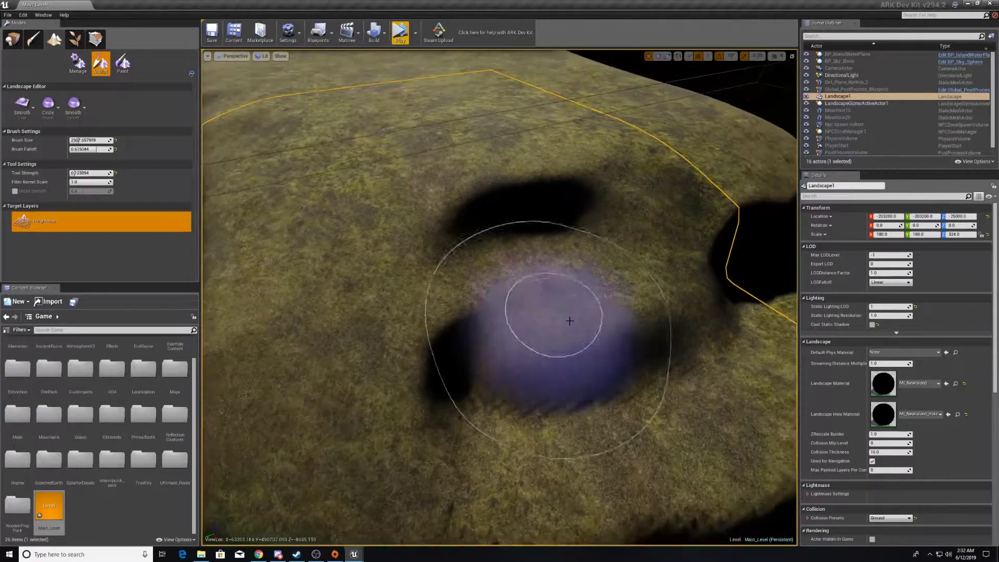
left_click(629, 267)
left_click(628, 266)
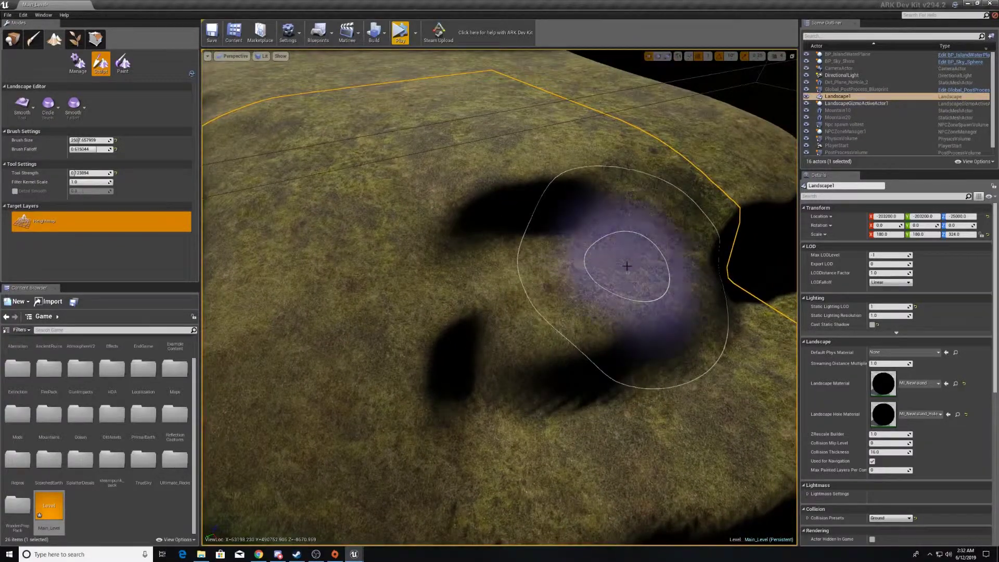
left_click(627, 266)
left_click(627, 266)
left_click_drag(627, 266, 470, 378)
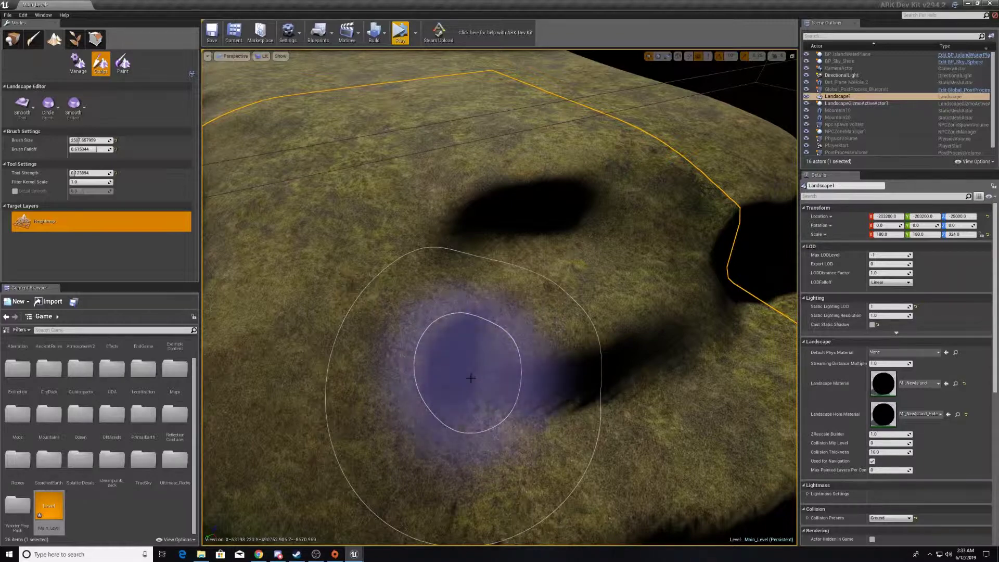
Try smoothing further around the small hollow above the shore and undo that stroke.
left_click_drag(470, 379, 439, 359)
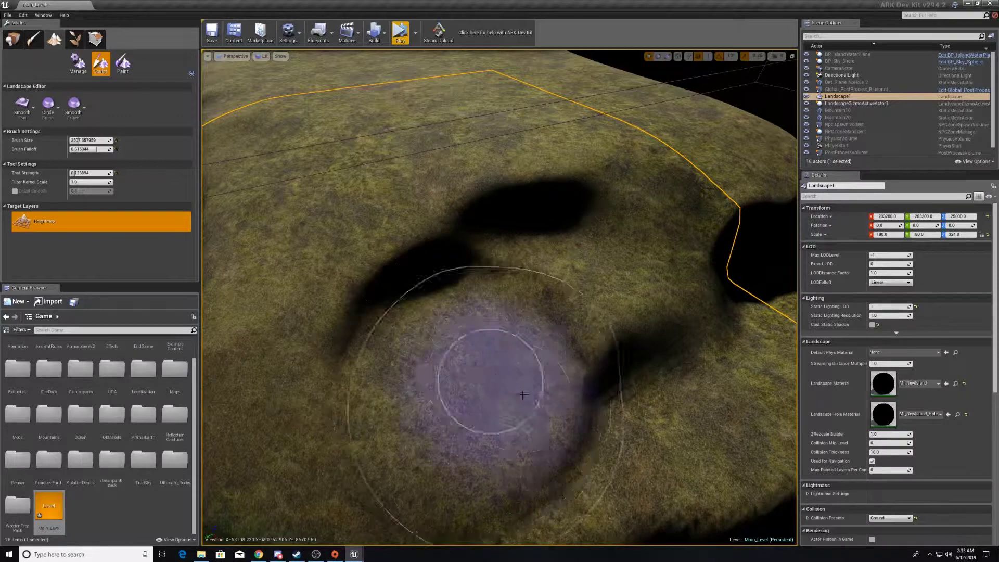
mouse_move(556, 322)
right_mouse_down()
mouse_move(588, 326)
mouse_move(578, 359)
right_mouse_up()
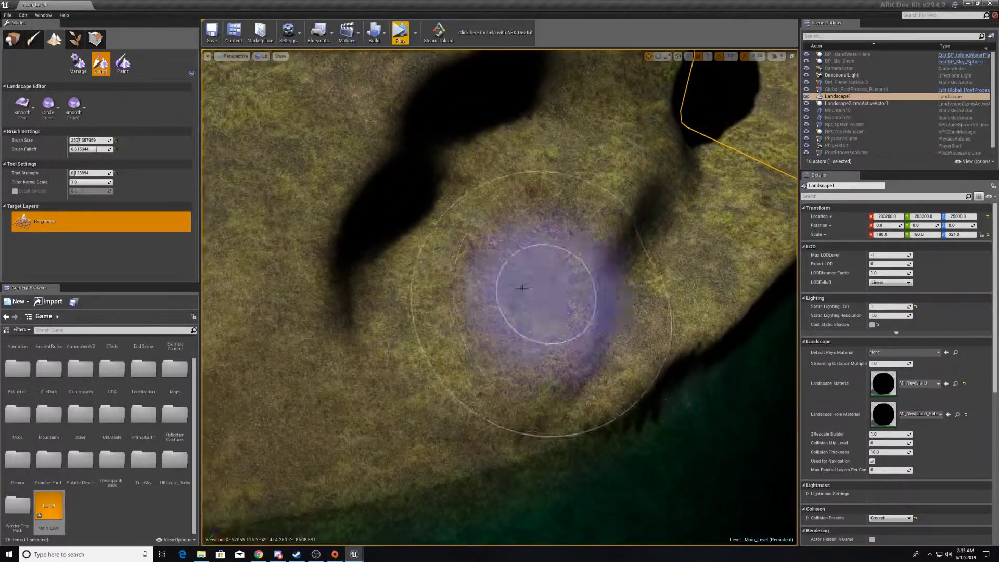
key("ctrl+z")
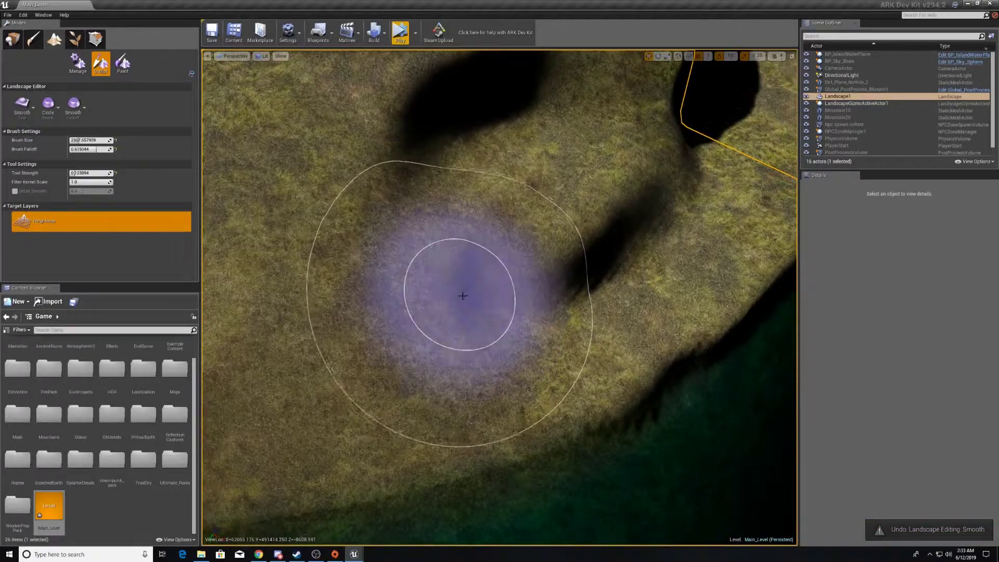
Switch to the Flatten tool and flatten the slope between the dark hollows and the shore with several strokes.
mouse_move(496, 294)
right_mouse_down()
mouse_move(557, 263)
mouse_move(538, 273)
mouse_move(499, 255)
mouse_move(432, 291)
mouse_move(420, 214)
mouse_move(552, 219)
mouse_move(583, 239)
mouse_move(592, 223)
mouse_move(578, 236)
mouse_move(570, 219)
mouse_move(546, 245)
mouse_move(559, 229)
mouse_move(555, 201)
mouse_move(562, 250)
mouse_move(546, 218)
mouse_move(353, 206)
right_mouse_up()
key("w")
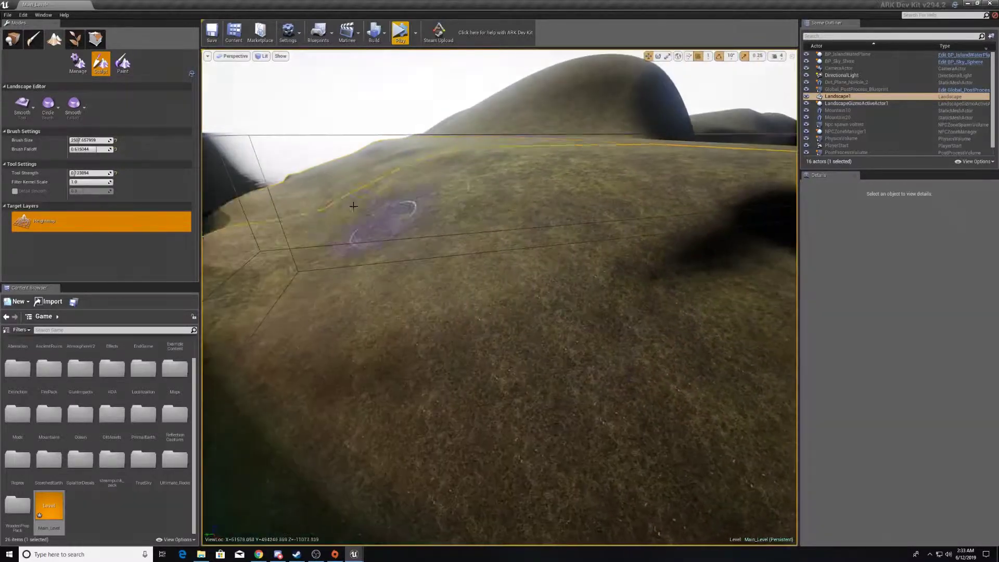
left_click(19, 106)
left_click(29, 189)
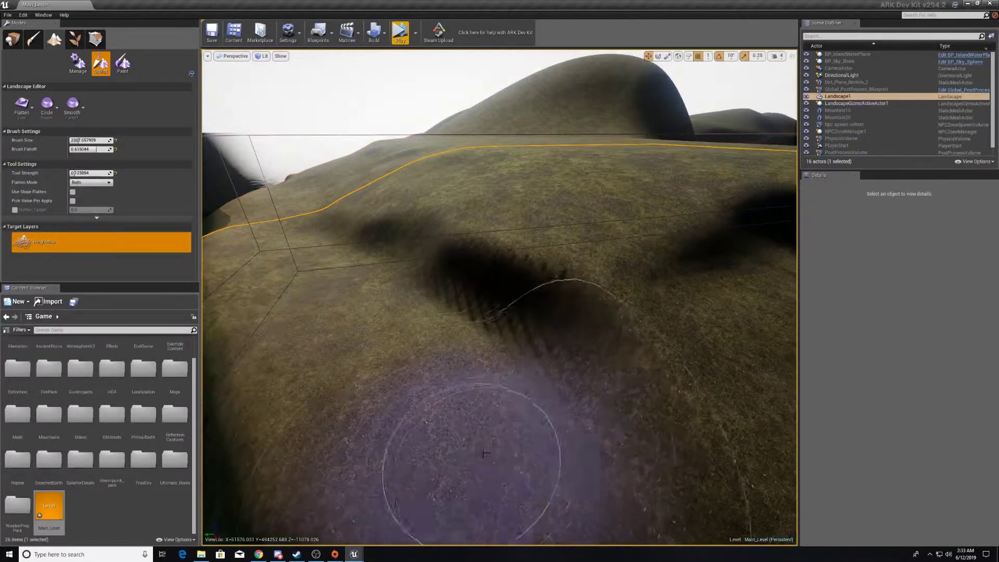
mouse_move(486, 454)
right_mouse_down()
mouse_move(481, 499)
mouse_move(476, 432)
mouse_move(451, 367)
right_mouse_up()
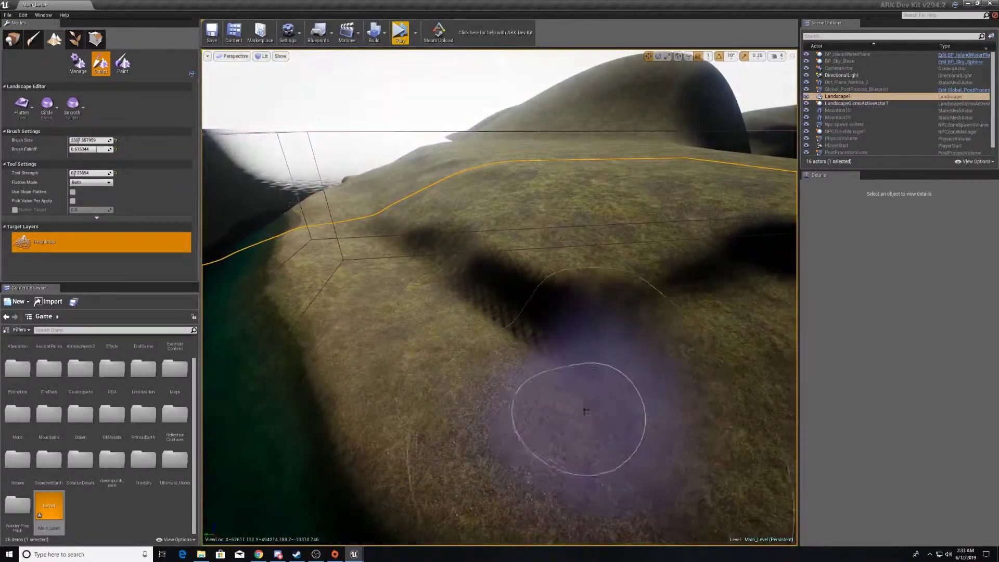
left_click_drag(587, 412, 618, 397)
mouse_move(618, 397)
right_mouse_down()
mouse_move(692, 390)
mouse_move(739, 431)
mouse_move(561, 387)
right_mouse_up()
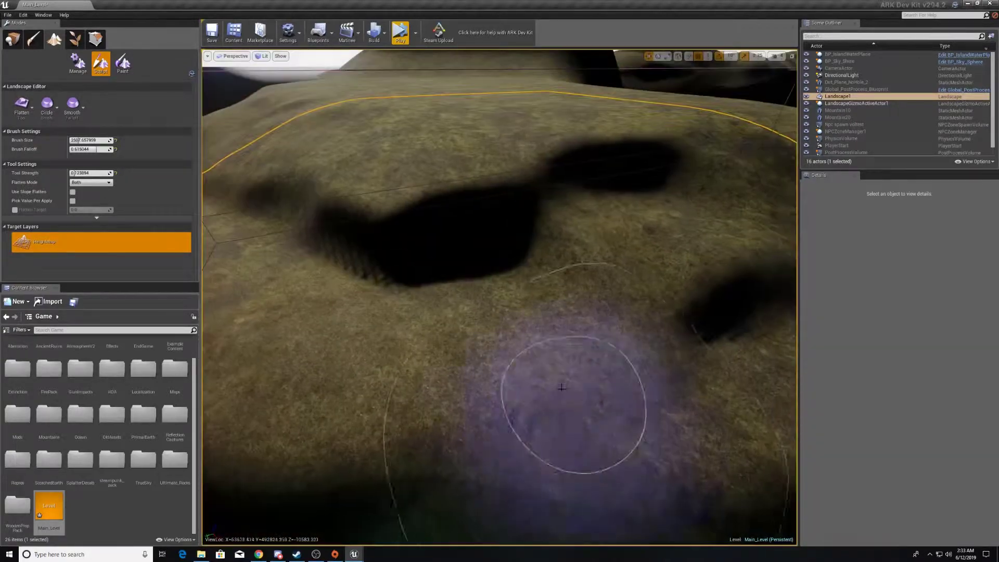
mouse_move(562, 387)
left_mouse_down()
mouse_move(574, 339)
mouse_move(648, 325)
left_mouse_up()
mouse_move(648, 325)
right_mouse_down()
mouse_move(635, 385)
mouse_move(593, 348)
right_mouse_up()
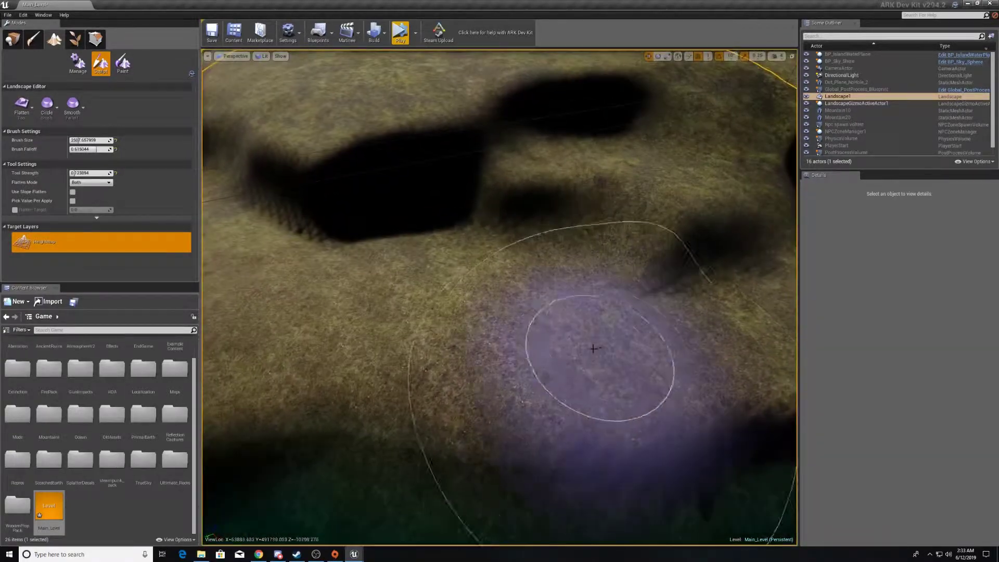
left_click_drag(593, 348, 678, 341)
mouse_move(678, 341)
right_mouse_down()
mouse_move(739, 281)
mouse_move(645, 291)
mouse_move(637, 335)
right_mouse_up()
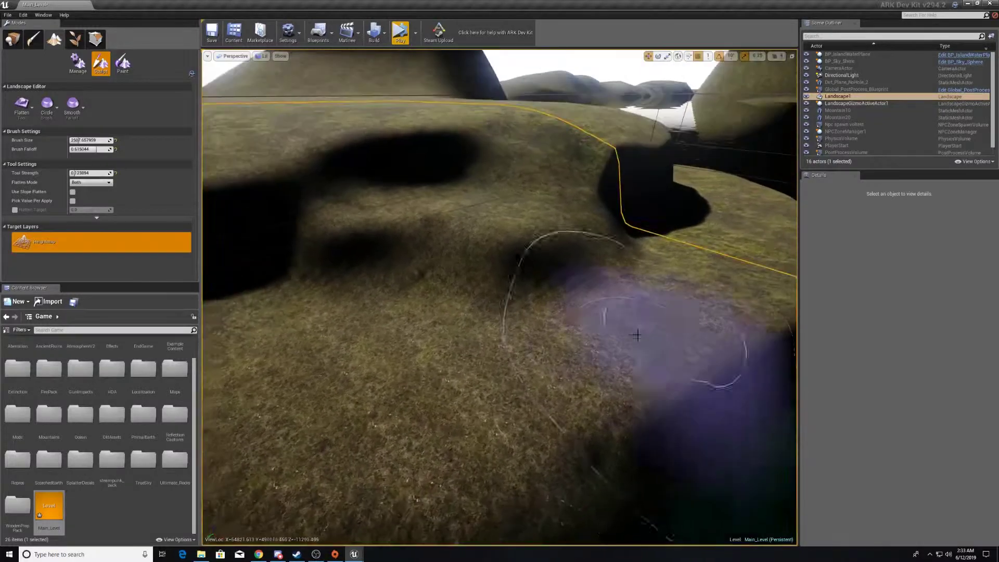
Switch to the Smooth tool and smooth the slope along the shoreline, lowering the tool strength to about 0.044.
left_click(23, 111)
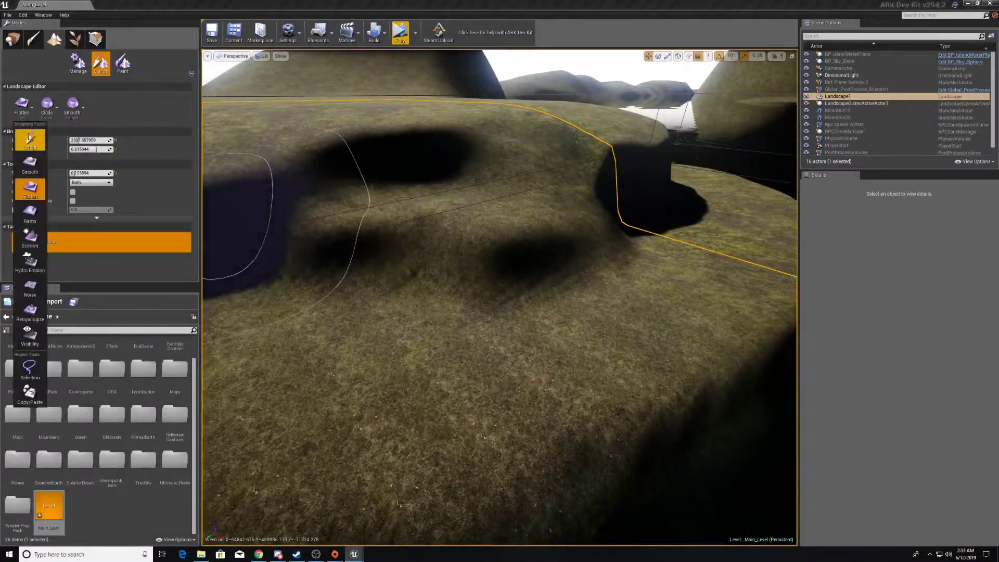
left_click(30, 166)
right_click_drag(396, 250, 401, 333)
right_click_drag(446, 249, 500, 234)
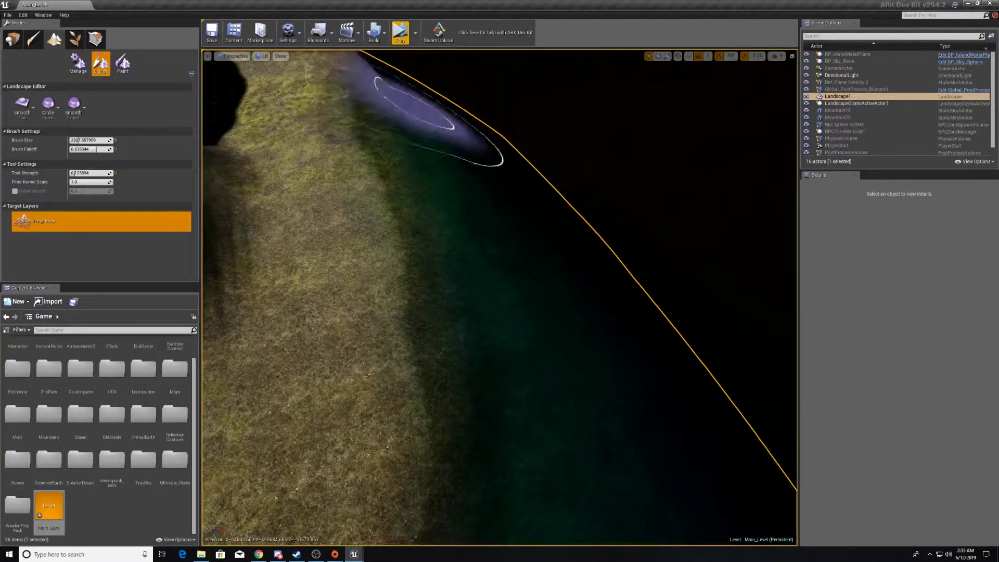
mouse_move(500, 296)
right_mouse_down()
mouse_move(463, 302)
mouse_move(469, 234)
mouse_move(531, 239)
mouse_move(525, 222)
mouse_move(539, 219)
mouse_move(369, 141)
mouse_move(359, 156)
mouse_move(435, 200)
mouse_move(448, 179)
mouse_move(468, 208)
mouse_move(465, 161)
mouse_move(463, 193)
mouse_move(546, 203)
mouse_move(484, 200)
mouse_move(489, 271)
mouse_move(500, 240)
mouse_move(557, 232)
mouse_move(510, 219)
mouse_move(591, 263)
mouse_move(643, 231)
mouse_move(692, 302)
mouse_move(635, 307)
mouse_move(633, 276)
mouse_move(585, 234)
mouse_move(614, 218)
mouse_move(632, 286)
mouse_move(565, 204)
right_mouse_up()
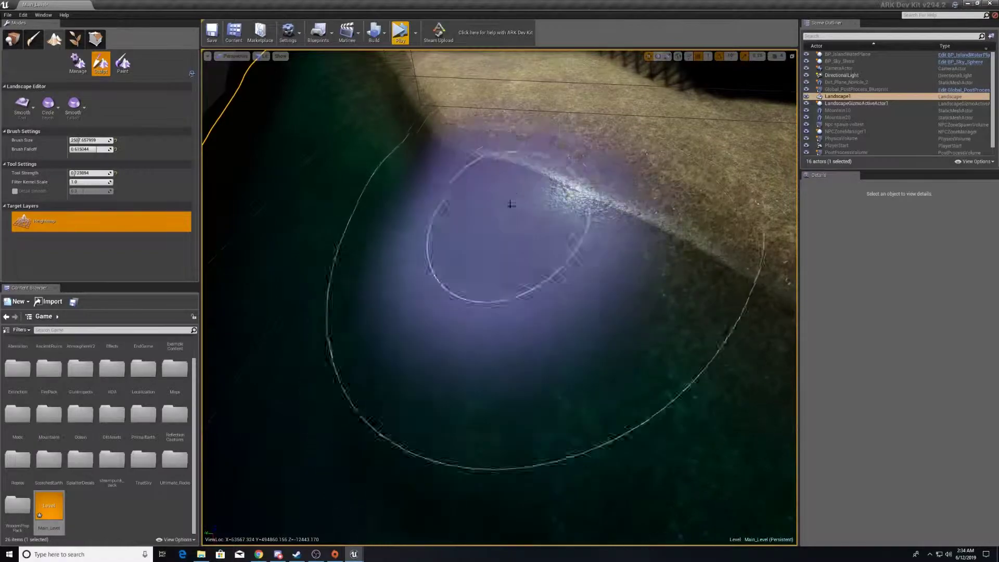
mouse_move(397, 152)
right_mouse_down()
mouse_move(400, 208)
mouse_move(406, 146)
mouse_move(385, 156)
mouse_move(471, 154)
right_mouse_up()
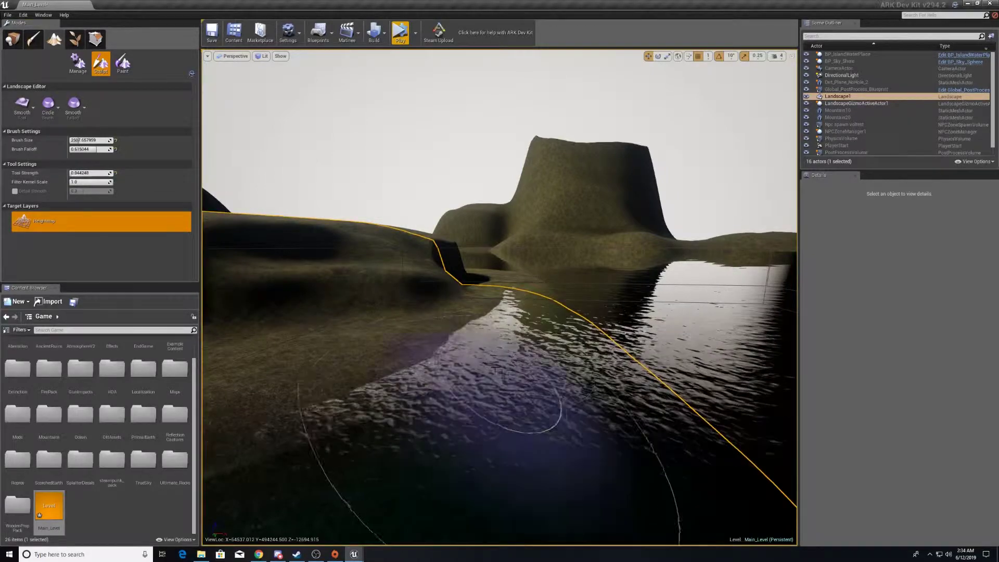
mouse_move(496, 368)
right_mouse_down()
mouse_move(476, 328)
mouse_move(461, 329)
mouse_move(408, 375)
mouse_move(452, 362)
mouse_move(391, 395)
mouse_move(463, 392)
mouse_move(532, 344)
mouse_move(517, 359)
mouse_move(517, 389)
right_mouse_up()
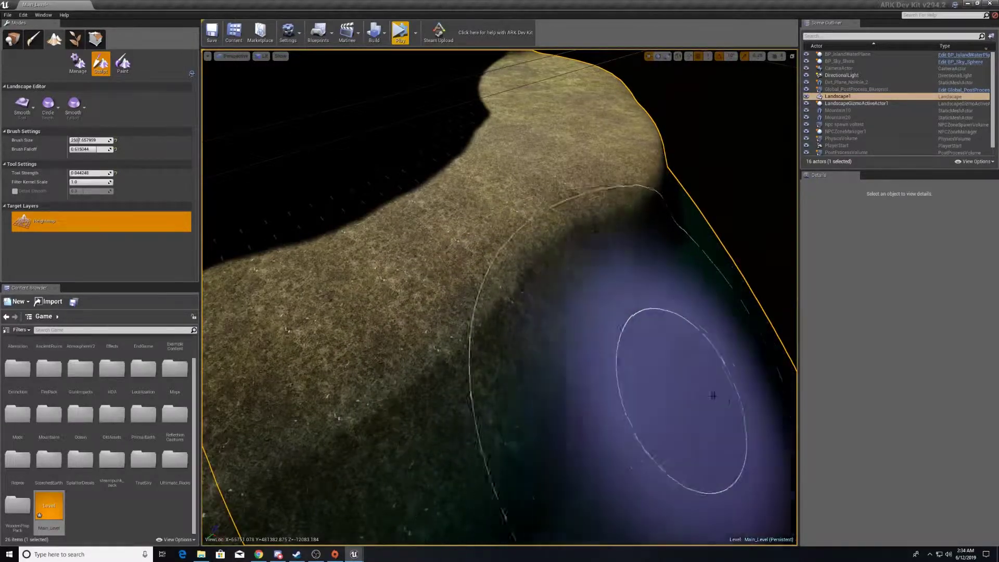
mouse_move(690, 443)
right_mouse_down()
mouse_move(638, 442)
mouse_move(685, 434)
mouse_move(682, 393)
mouse_move(674, 396)
right_mouse_up()
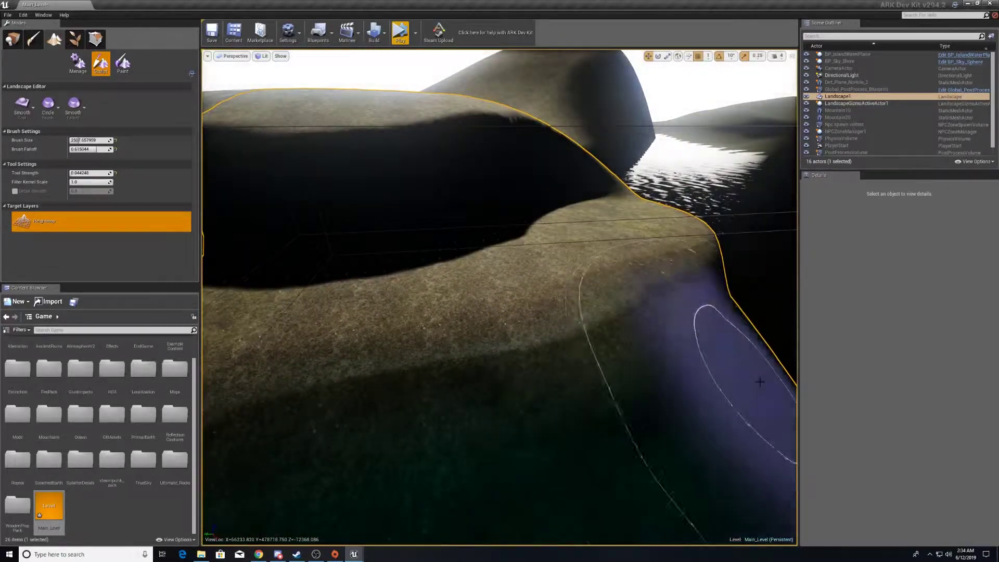
mouse_move(682, 385)
right_mouse_down()
mouse_move(689, 362)
mouse_move(525, 359)
mouse_move(521, 388)
mouse_move(447, 307)
mouse_move(395, 359)
mouse_move(416, 468)
mouse_move(414, 359)
mouse_move(359, 346)
mouse_move(385, 404)
mouse_move(390, 339)
mouse_move(695, 333)
right_mouse_up()
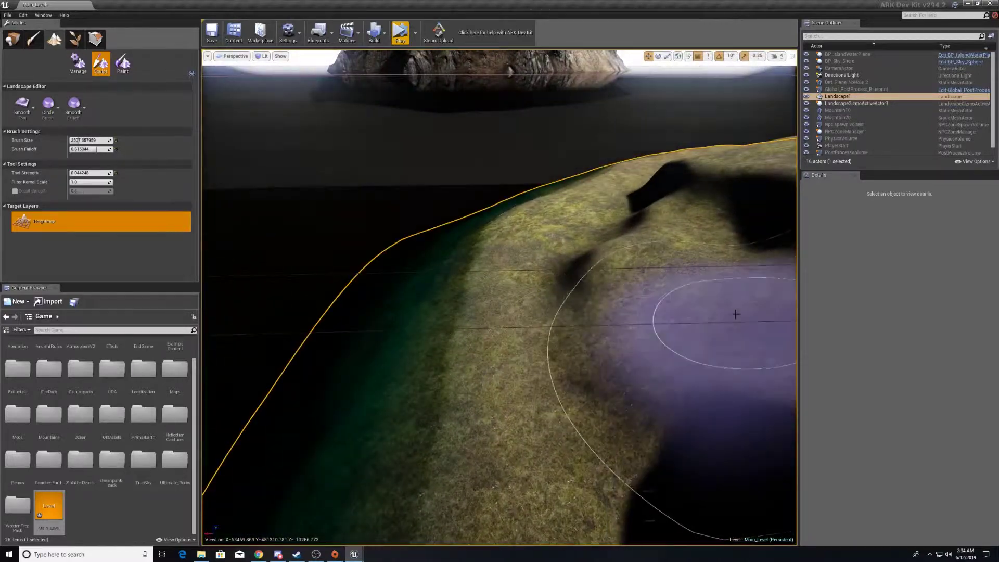
Switch to the Flatten tool and flatten the grassy ridge beside the upper dark hollow at the low tool strength.
right_click_drag(536, 285, 536, 286)
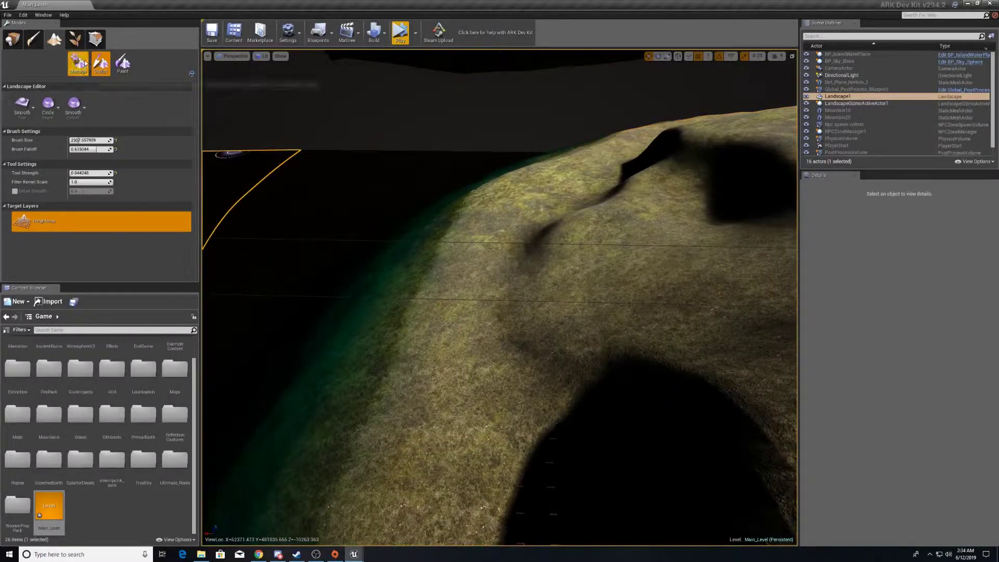
left_click(28, 104)
left_click(30, 189)
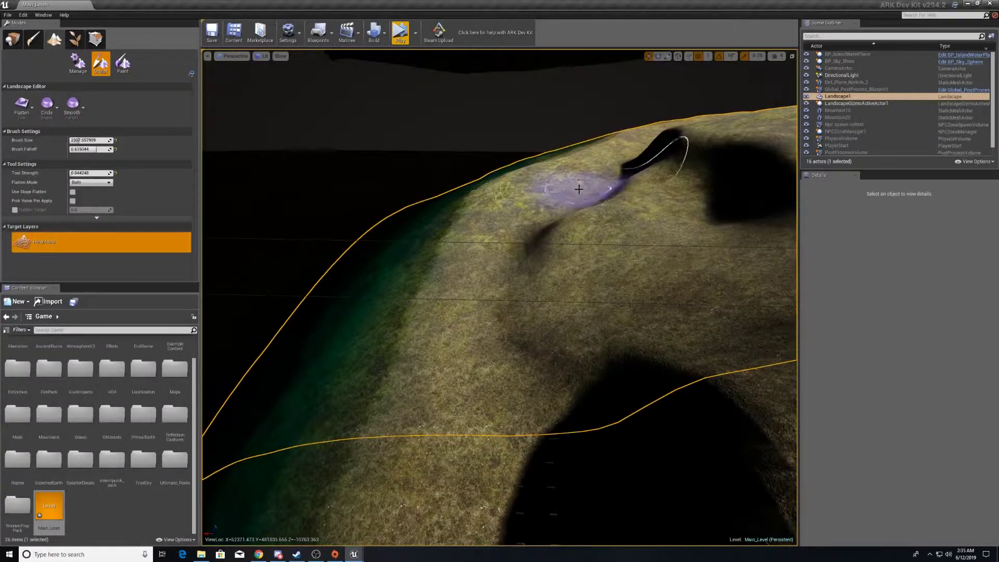
mouse_move(554, 185)
left_mouse_down()
mouse_move(677, 264)
mouse_move(661, 156)
mouse_move(662, 264)
left_mouse_up()
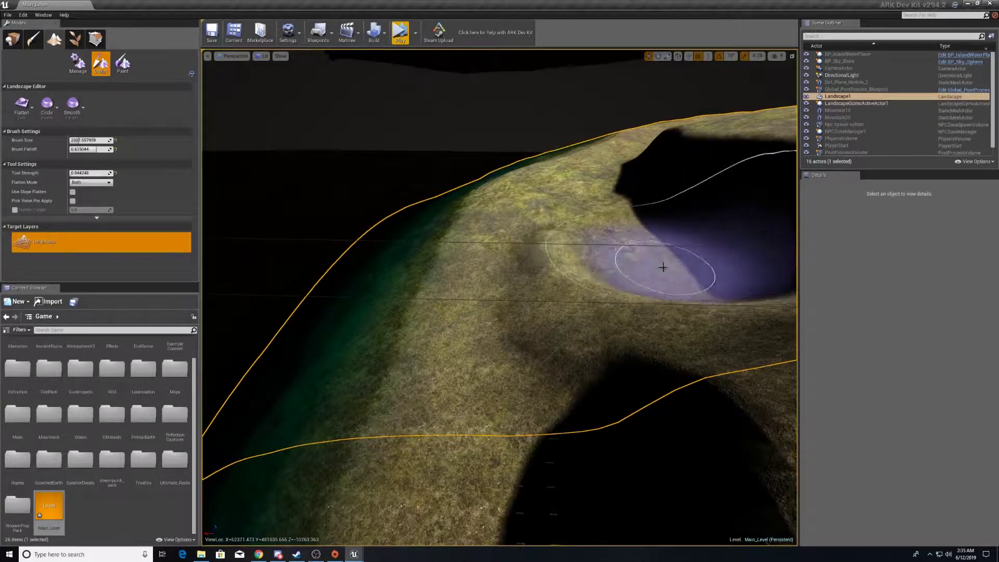
Raise the Flatten tool strength to about 0.5 and level the ridge between the two dark hollows.
left_click(78, 164)
left_click(46, 164)
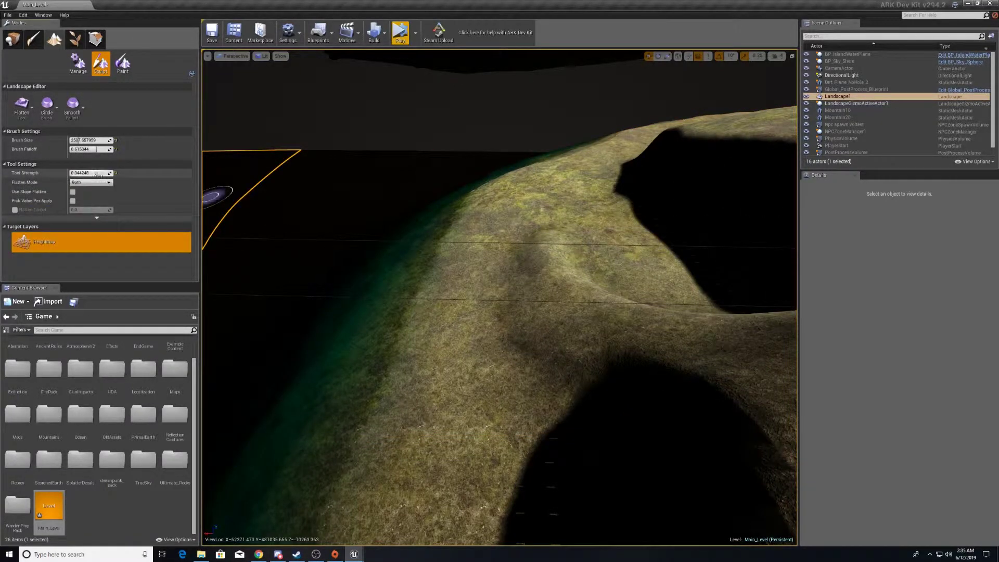
left_click_drag(98, 175, 120, 174)
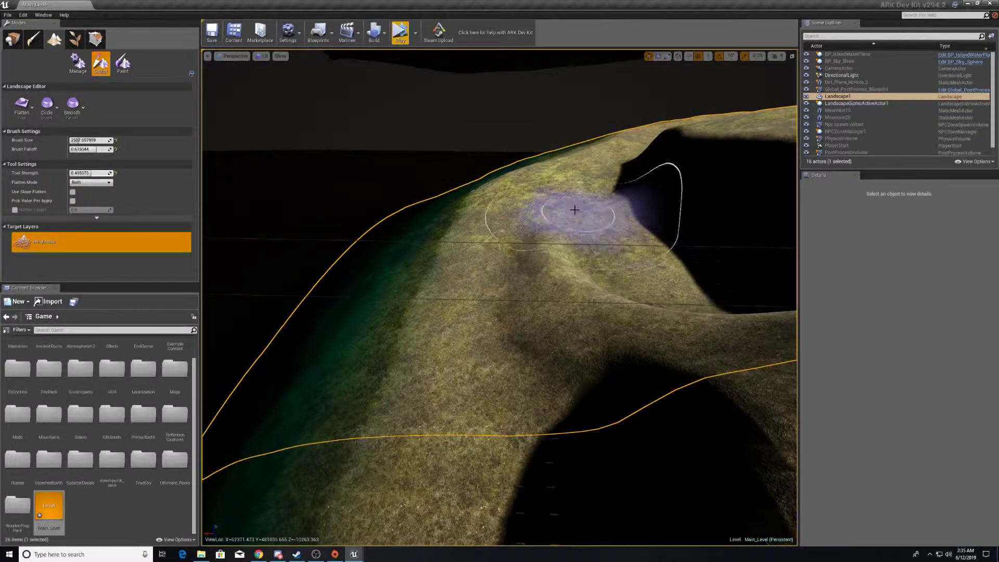
mouse_move(662, 286)
left_mouse_down()
mouse_move(660, 274)
mouse_move(670, 357)
mouse_move(592, 275)
left_mouse_up()
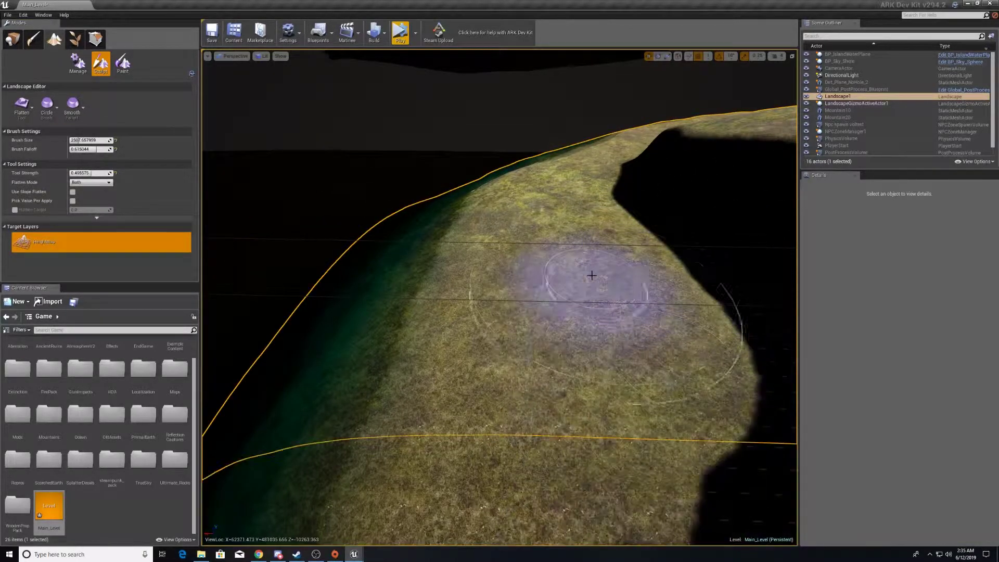
Extend the flattened plateau along the ridge toward the shoreline with further Flatten strokes.
mouse_move(583, 281)
right_mouse_down()
mouse_move(728, 322)
mouse_move(739, 271)
right_mouse_up()
mouse_move(460, 378)
left_mouse_down()
mouse_move(383, 393)
mouse_move(299, 363)
left_mouse_up()
mouse_move(299, 363)
right_mouse_down()
mouse_move(417, 333)
mouse_move(470, 294)
mouse_move(577, 431)
right_mouse_up()
right_click_drag(514, 410, 466, 397)
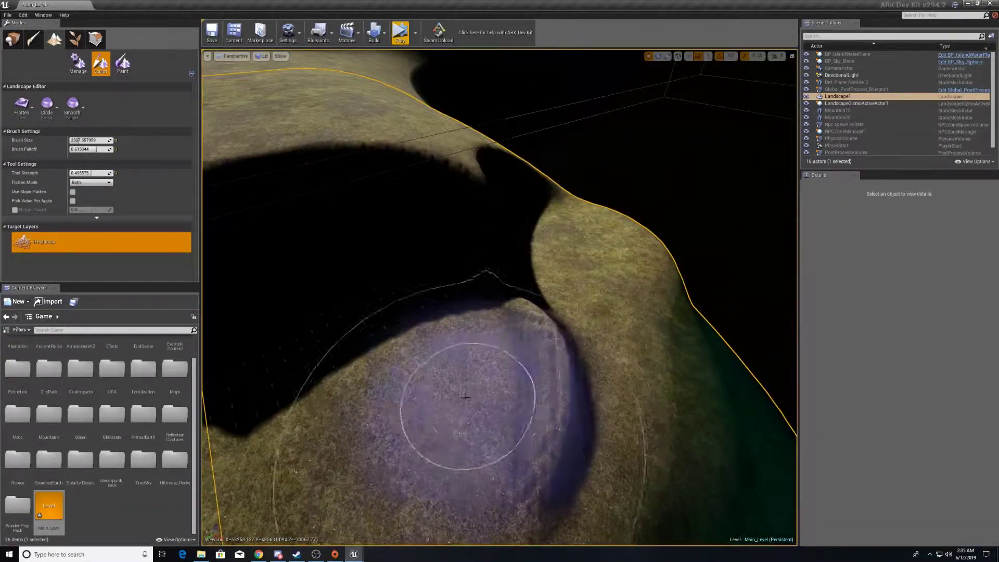
left_click_drag(510, 306, 464, 221)
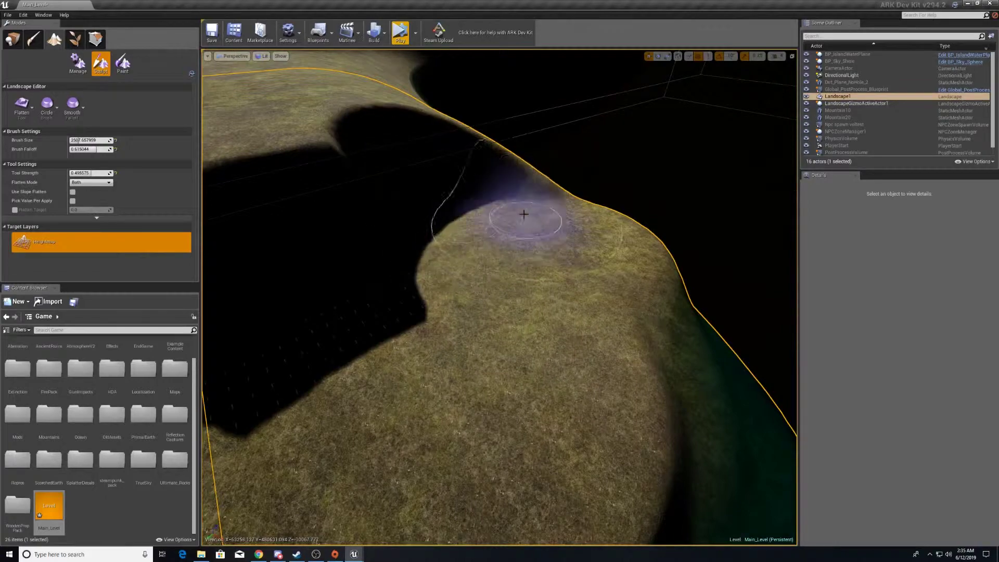
Switch to the Smooth tool at a strength of about 0.079 and smooth the flattened grassy slope beside the shoreline.
right_click_drag(524, 214, 510, 234)
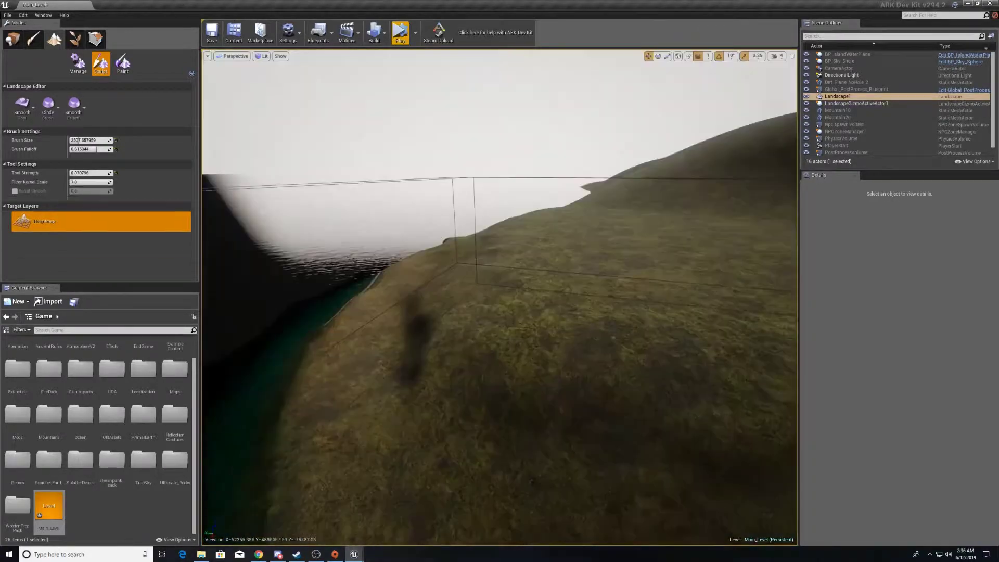
mouse_move(510, 234)
right_mouse_down()
mouse_move(494, 221)
mouse_move(491, 307)
mouse_move(500, 239)
mouse_move(500, 250)
right_mouse_up()
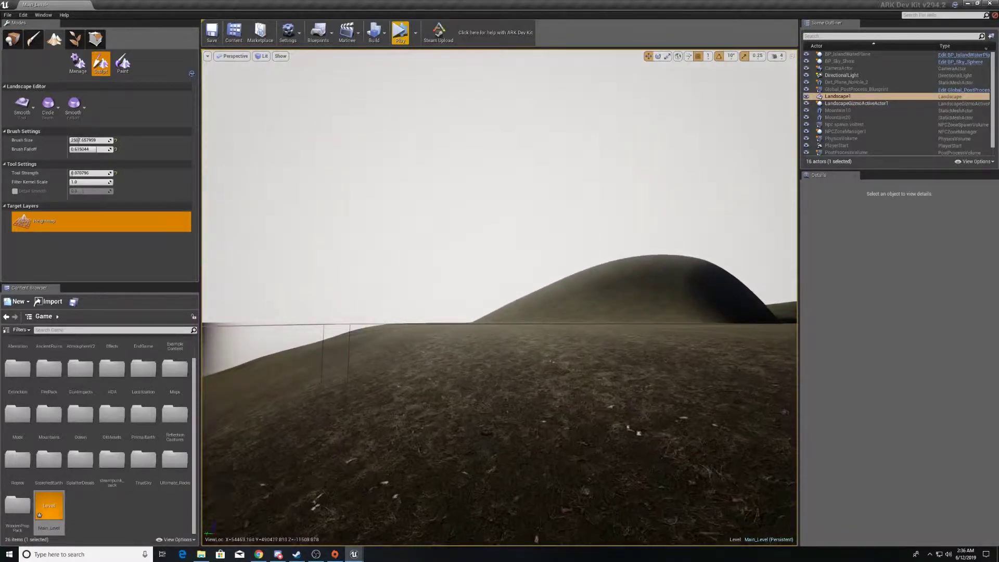
right_click_drag(500, 249, 650, 224)
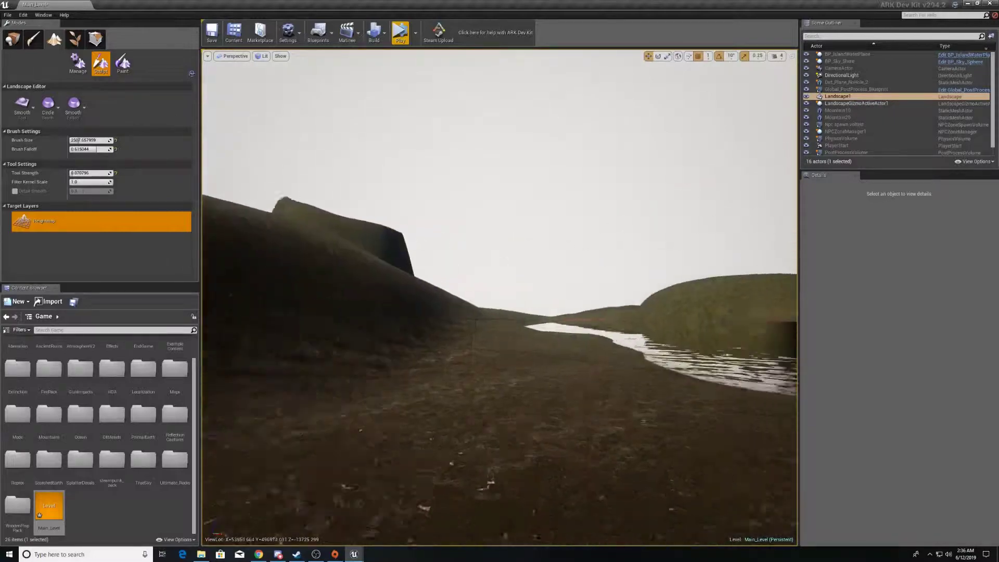
mouse_move(651, 224)
right_mouse_down()
mouse_move(648, 286)
mouse_move(692, 249)
mouse_move(677, 271)
mouse_move(484, 320)
right_mouse_up()
mouse_move(484, 321)
left_mouse_down()
mouse_move(387, 270)
mouse_move(337, 204)
left_mouse_up()
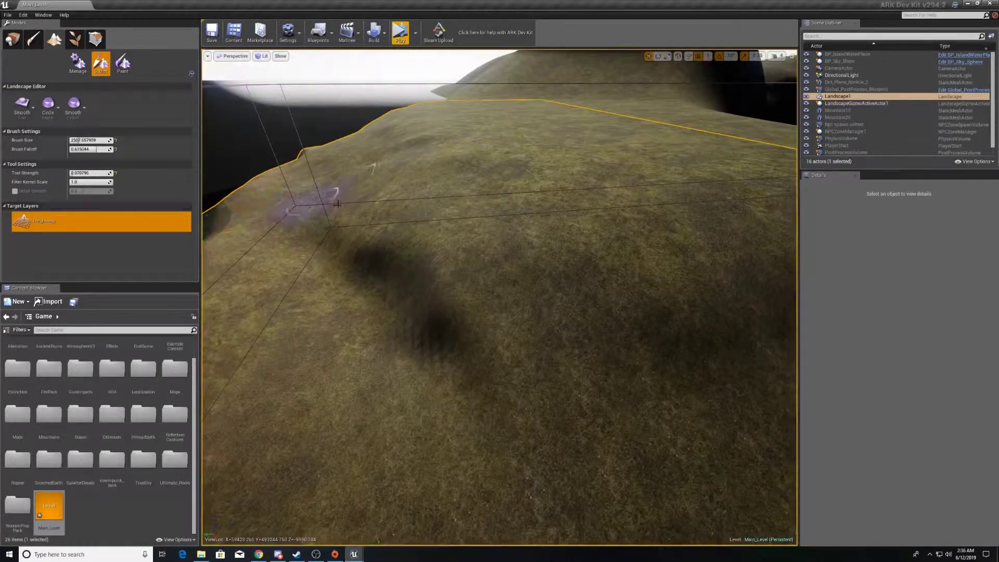
Switch to landscape painting with the Beach_Sands_02 layer, set the tool strength to about 0.33 and start painting the grassy shore.
left_click(123, 62)
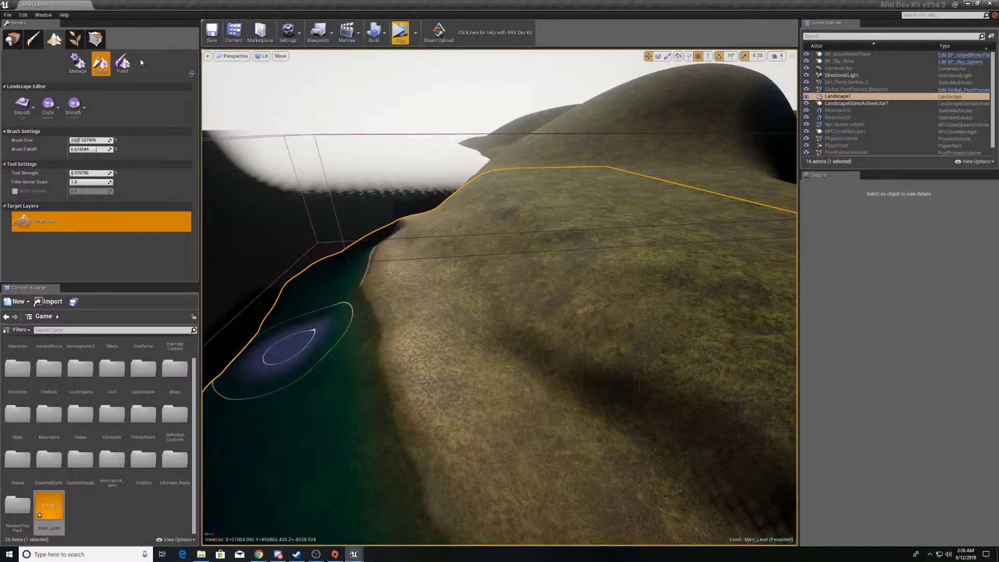
left_click(122, 62)
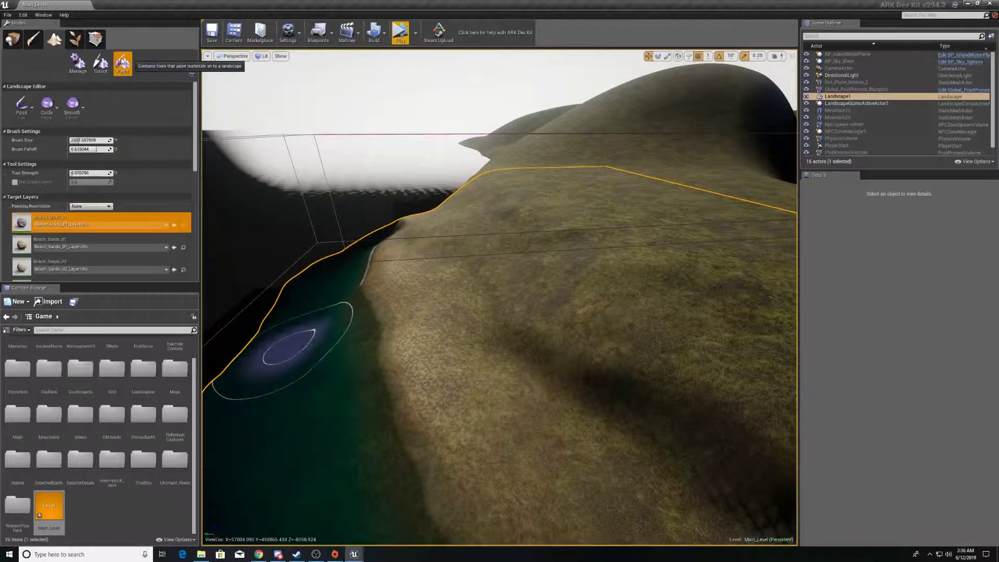
left_click(103, 267)
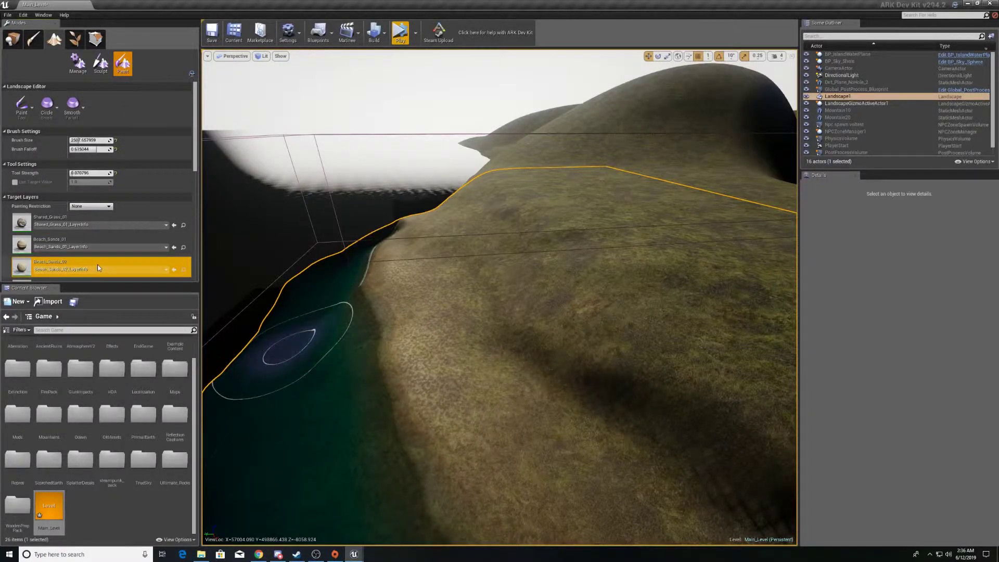
mouse_move(513, 346)
left_mouse_down()
mouse_move(462, 386)
mouse_move(524, 437)
left_mouse_up()
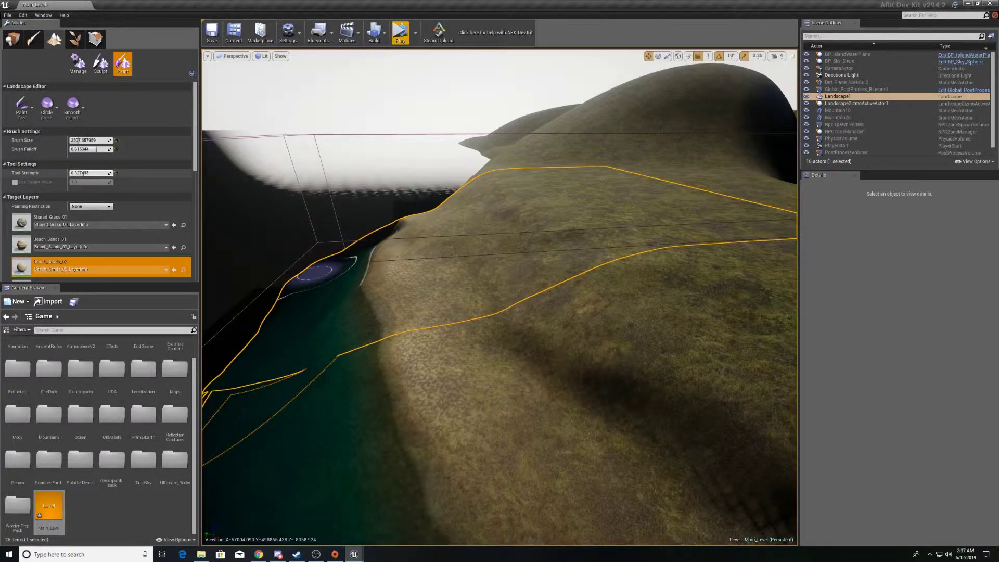
mouse_move(514, 413)
left_mouse_down()
mouse_move(479, 424)
mouse_move(490, 403)
left_mouse_up()
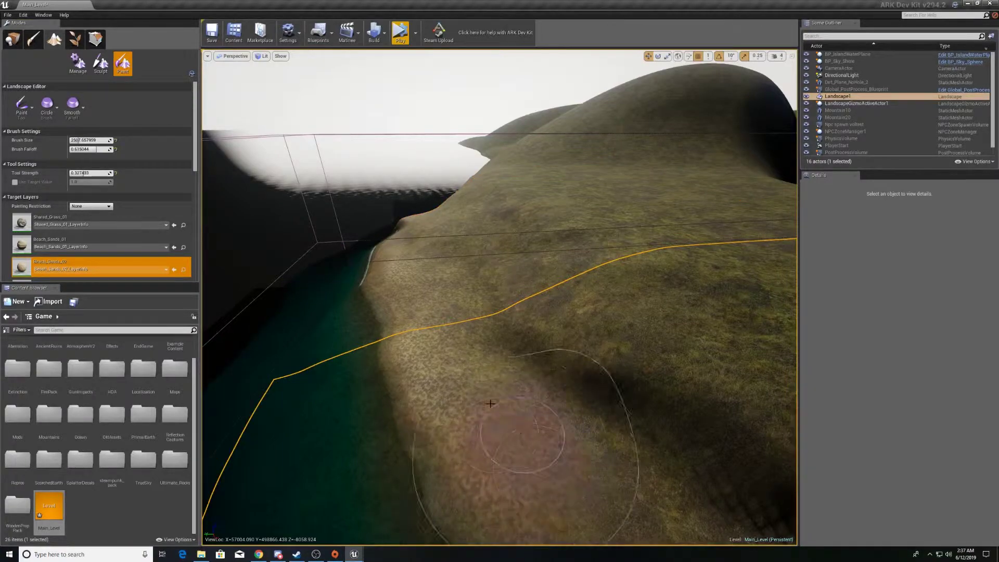
Paint a wide band of Beach_Sands_02 along the shore between the water and the grassy bank.
mouse_move(436, 368)
right_mouse_down()
mouse_move(525, 406)
mouse_move(482, 387)
right_mouse_up()
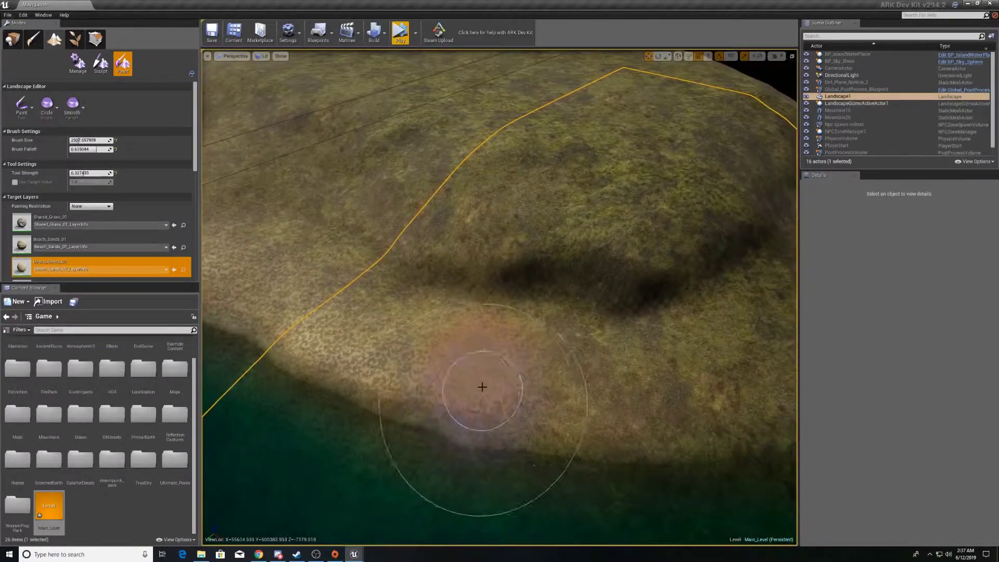
mouse_move(483, 388)
left_mouse_down()
mouse_move(640, 368)
mouse_move(520, 375)
mouse_move(542, 397)
mouse_move(437, 401)
mouse_move(415, 367)
mouse_move(347, 348)
left_mouse_up()
mouse_move(347, 347)
right_mouse_down()
mouse_move(307, 341)
mouse_move(224, 260)
mouse_move(458, 344)
mouse_move(406, 359)
mouse_move(432, 346)
mouse_move(415, 348)
right_mouse_up()
key("w")
key("w")
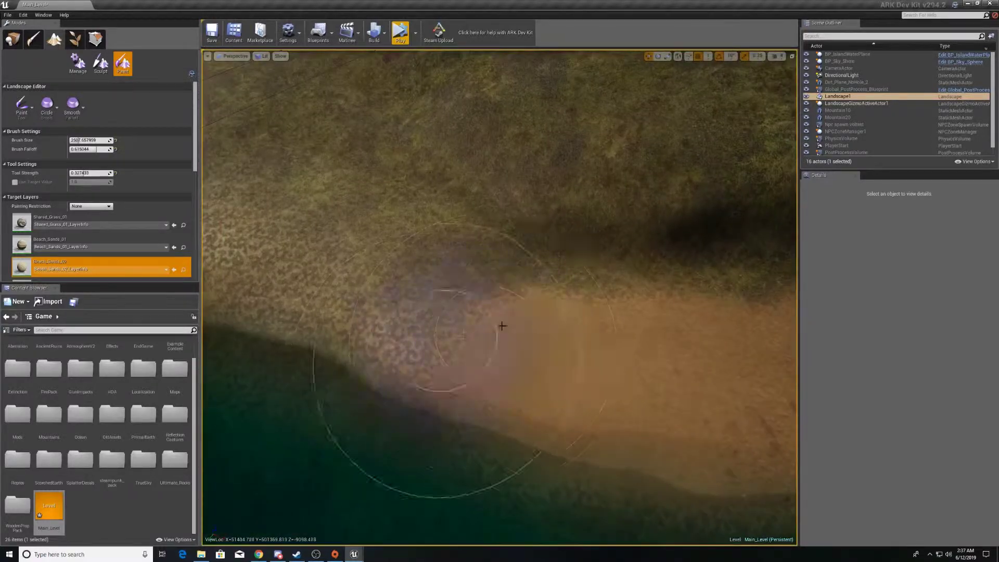
left_click_drag(469, 306, 386, 284)
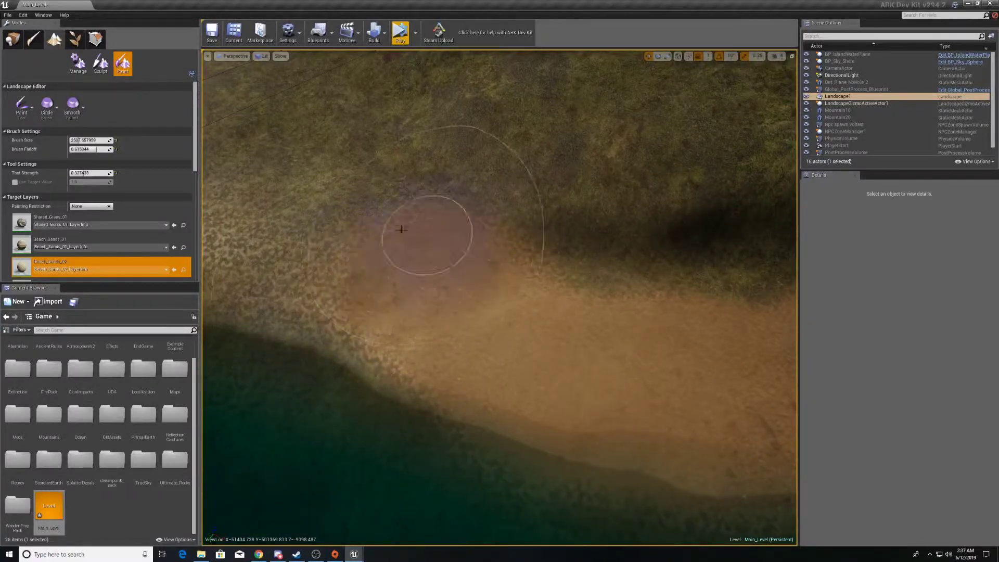
mouse_move(328, 258)
left_mouse_down()
mouse_move(517, 261)
mouse_move(691, 283)
mouse_move(593, 292)
mouse_move(396, 246)
left_mouse_up()
left_click_drag(327, 283, 334, 258)
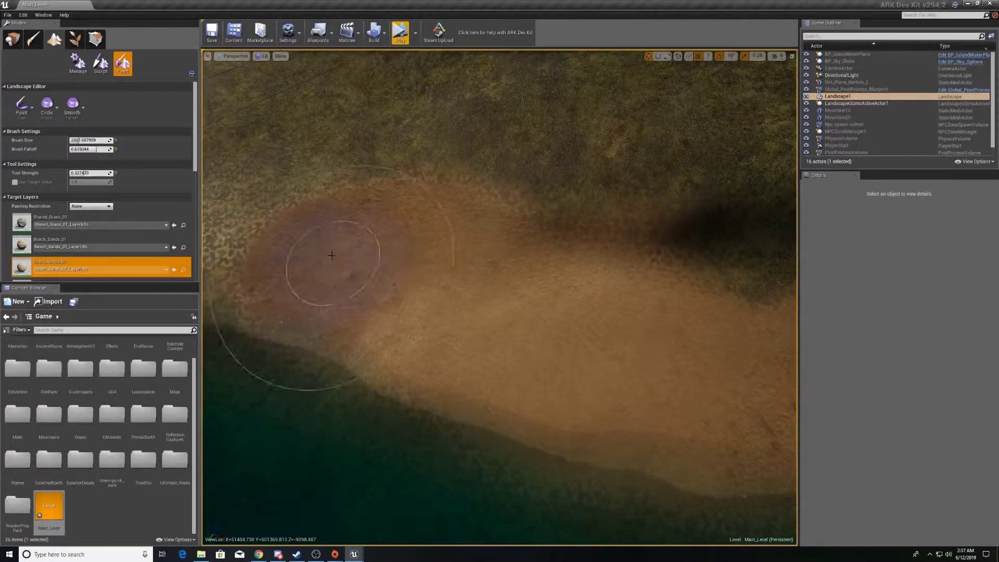
Extend the sand paint along the narrow shoreline around the far bend of the island.
mouse_move(334, 259)
right_mouse_down()
mouse_move(468, 317)
mouse_move(431, 250)
mouse_move(301, 260)
right_mouse_up()
key("s")
key("s")
mouse_move(522, 320)
right_mouse_down()
mouse_move(640, 297)
mouse_move(504, 339)
mouse_move(522, 321)
right_mouse_up()
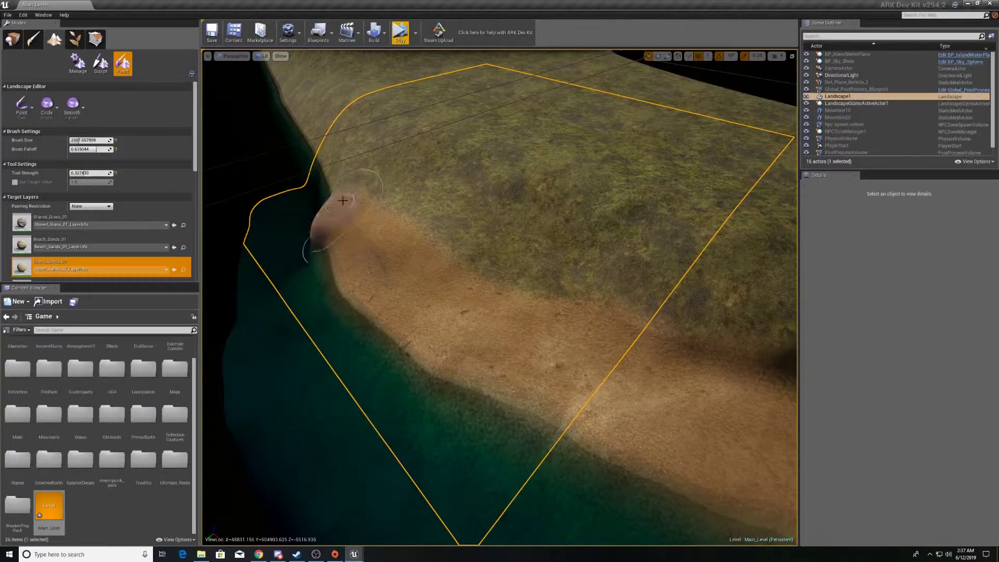
Paint sand over the opposite end of the beach, covering the grass below the dark hollows down to the waterline.
mouse_move(461, 276)
right_mouse_down()
mouse_move(614, 277)
mouse_move(638, 202)
mouse_move(632, 187)
mouse_move(471, 255)
mouse_move(588, 249)
mouse_move(573, 276)
mouse_move(474, 276)
mouse_move(619, 276)
right_mouse_up()
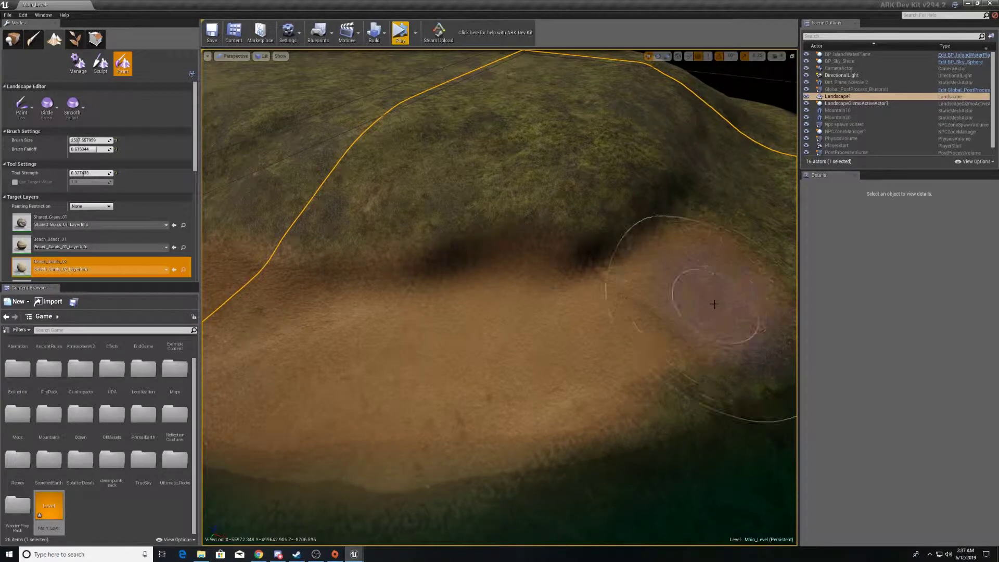
right_click_drag(714, 304, 611, 306)
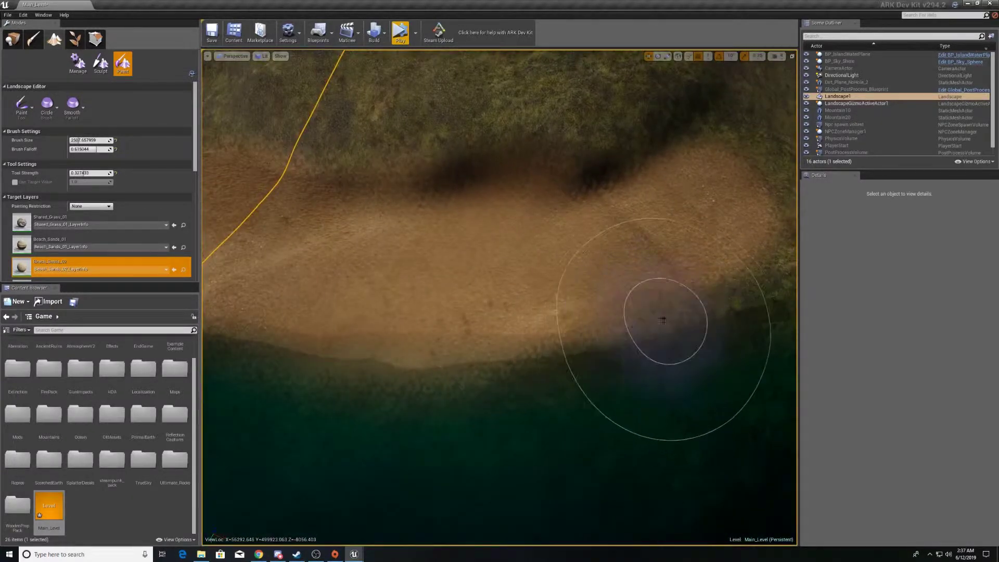
right_click_drag(553, 338, 511, 359)
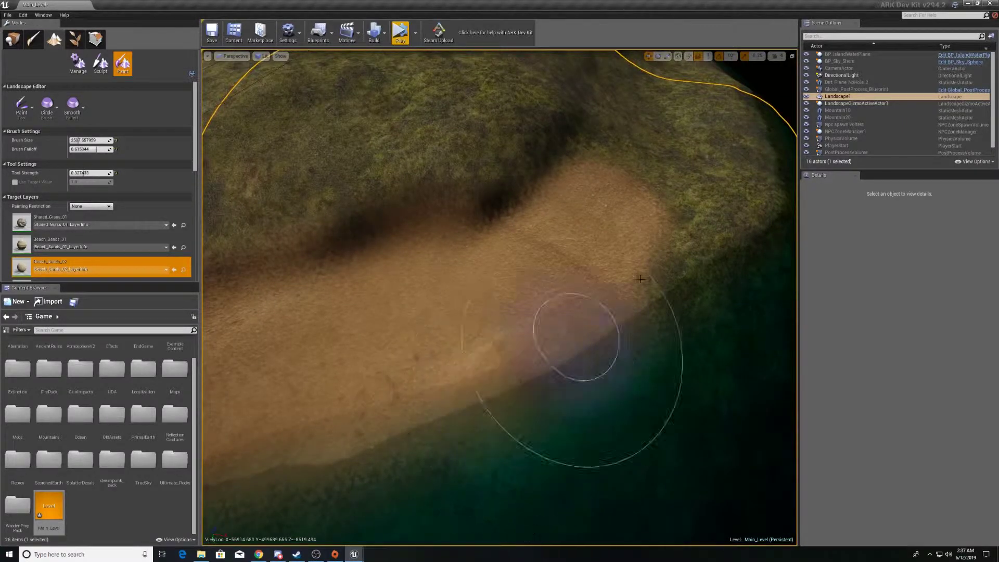
mouse_move(640, 279)
right_mouse_down()
mouse_move(525, 291)
mouse_move(634, 284)
mouse_move(624, 310)
right_mouse_up()
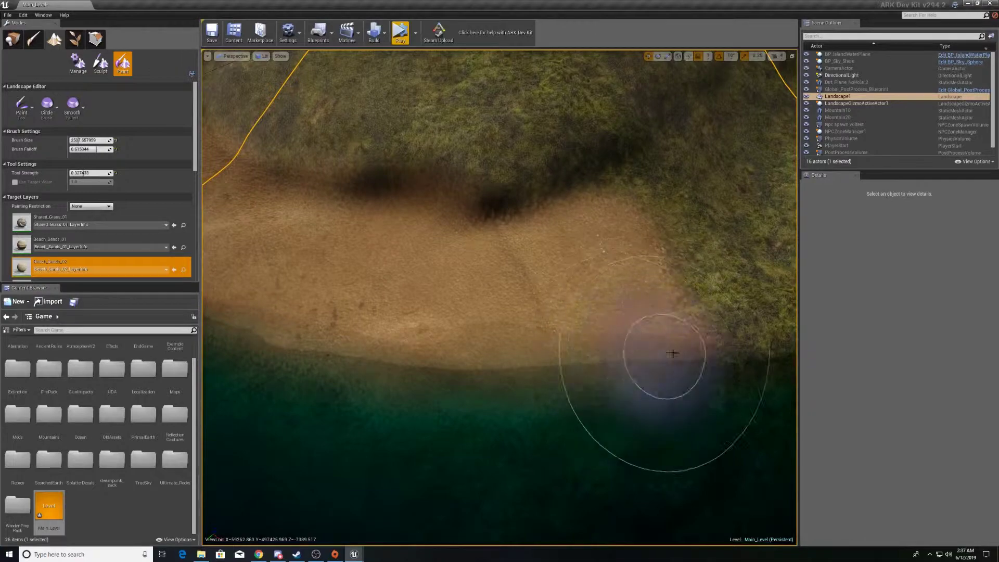
mouse_move(684, 348)
right_mouse_down()
mouse_move(661, 354)
mouse_move(607, 199)
right_mouse_up()
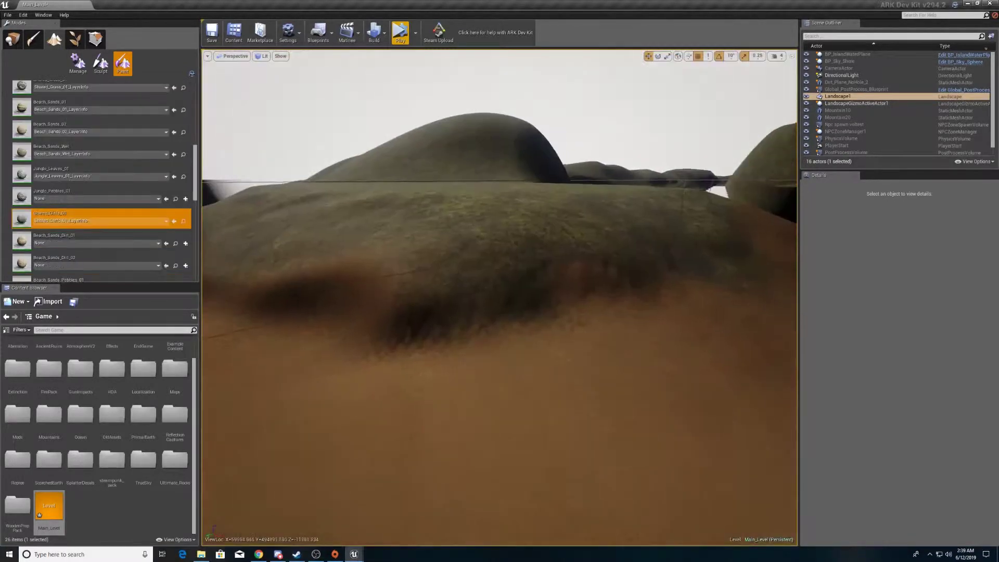
Paint the cliff rock layer onto the steep bank above the beach with a brush size of about 692.
right_click_drag(500, 296, 447, 276)
mouse_move(457, 219)
right_mouse_down()
mouse_move(437, 250)
mouse_move(447, 292)
mouse_move(448, 234)
right_mouse_up()
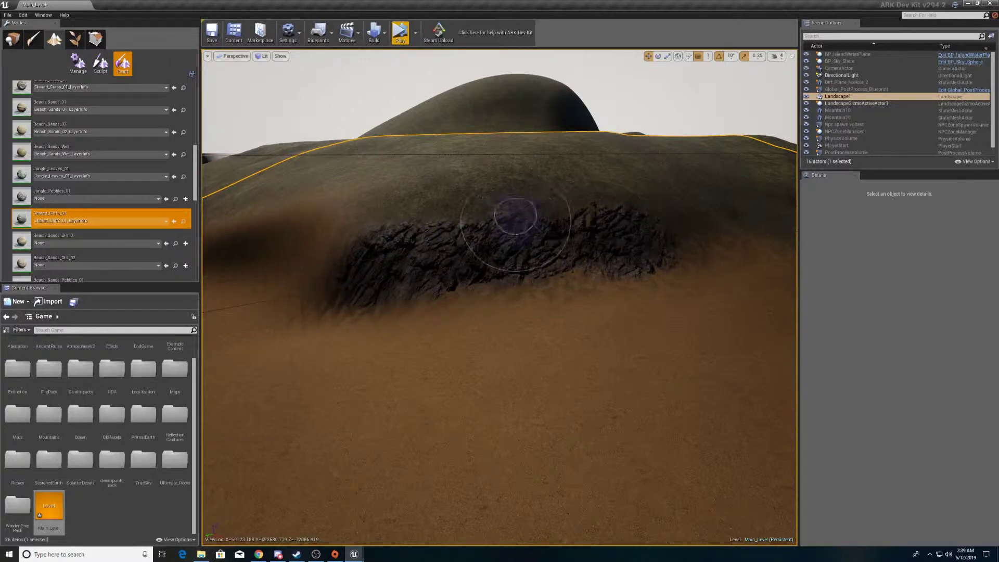
mouse_move(679, 221)
right_mouse_down()
mouse_move(747, 335)
mouse_move(678, 221)
right_mouse_up()
Extend the cliff rock paint along the curving bank between the grass and the sand.
mouse_move(437, 201)
right_mouse_down()
mouse_move(488, 200)
mouse_move(442, 234)
mouse_move(455, 286)
right_mouse_up()
mouse_move(455, 286)
left_mouse_down()
mouse_move(468, 301)
mouse_move(509, 290)
mouse_move(417, 307)
mouse_move(341, 357)
mouse_move(383, 346)
mouse_move(446, 290)
mouse_move(323, 335)
mouse_move(290, 361)
mouse_move(321, 357)
left_mouse_up()
mouse_move(320, 357)
right_mouse_down()
mouse_move(276, 354)
mouse_move(375, 379)
right_mouse_up()
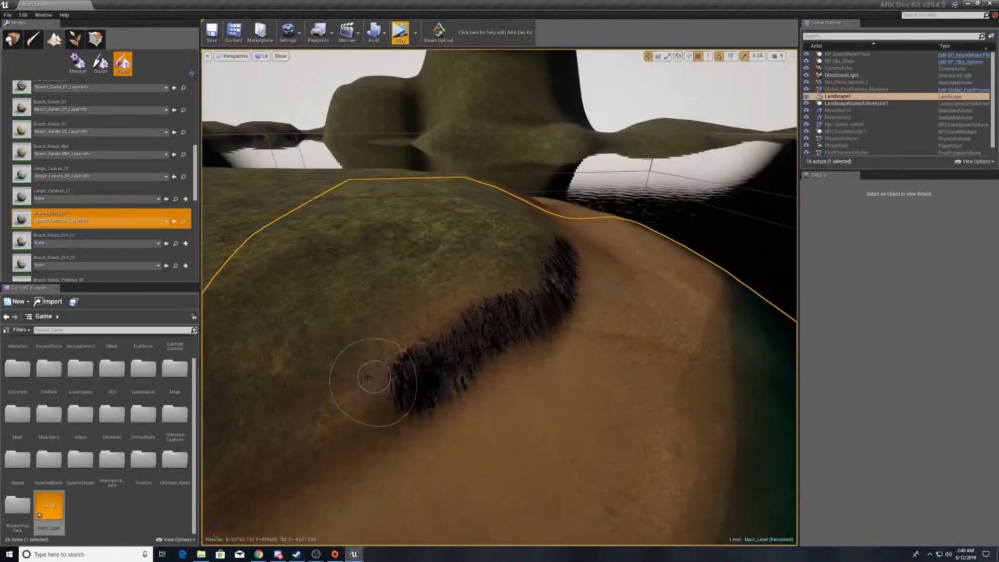
mouse_move(374, 380)
left_mouse_down()
mouse_move(397, 399)
mouse_move(373, 419)
mouse_move(428, 363)
left_mouse_up()
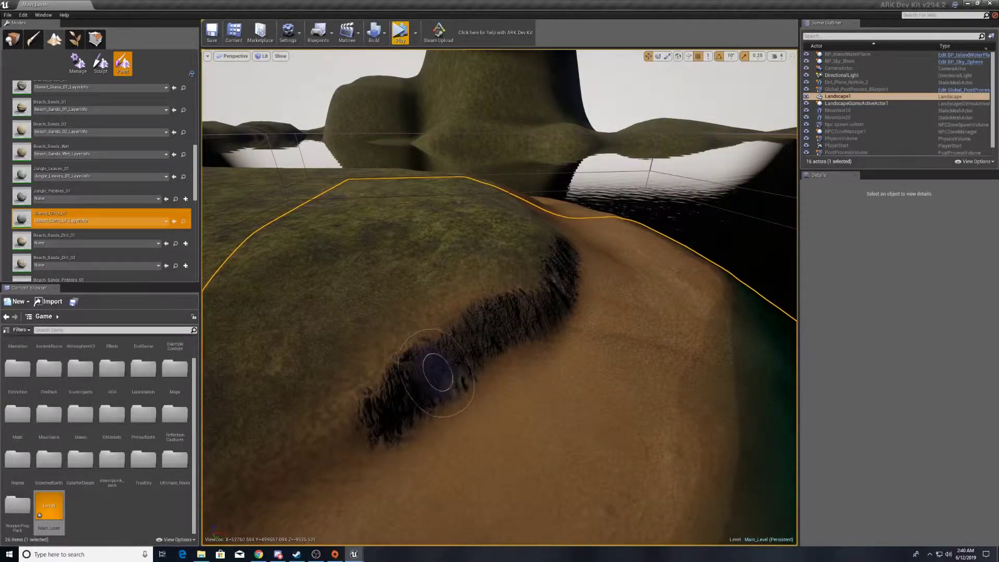
Lower the paint tool strength to about 0.19 and blend the end of the cliff rock into the sand.
right_click_drag(428, 364, 431, 374)
scroll(87, 130, "up", 5)
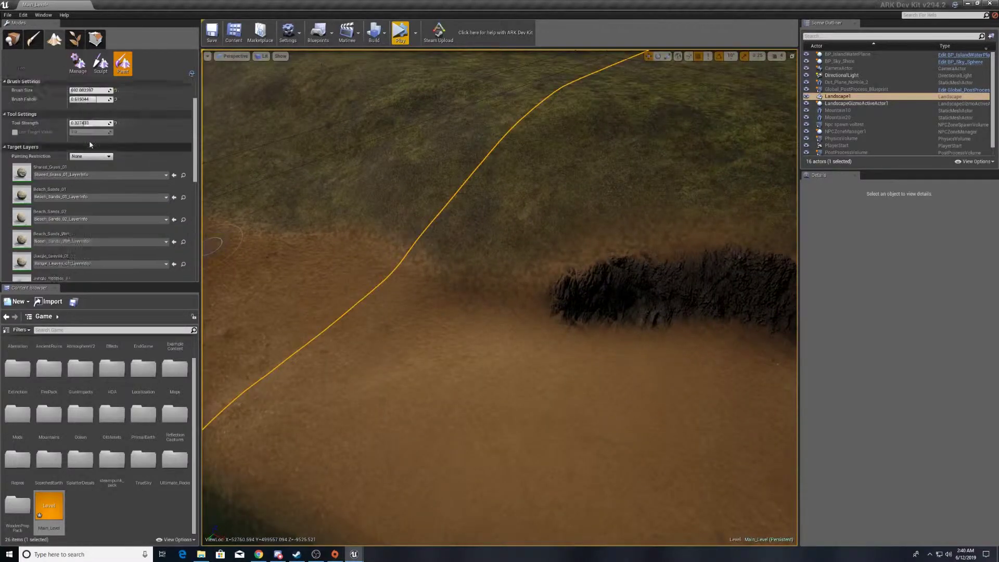
left_click_drag(86, 170, 80, 173)
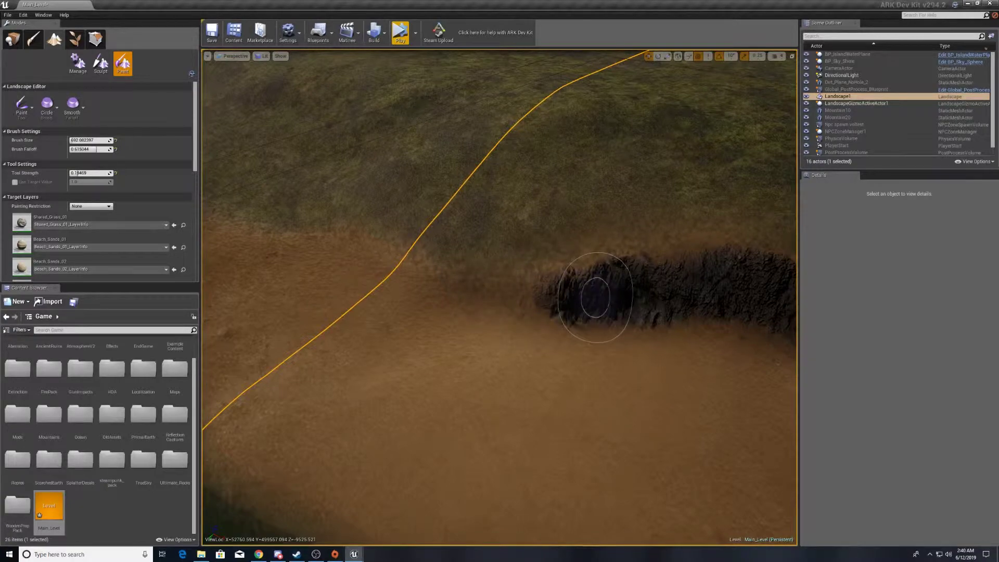
mouse_move(596, 298)
right_mouse_down()
mouse_move(627, 298)
mouse_move(632, 258)
right_mouse_up()
key("w")
key("s")
mouse_move(594, 328)
right_mouse_down()
mouse_move(551, 353)
mouse_move(544, 347)
right_mouse_up()
key("w")
key("d")
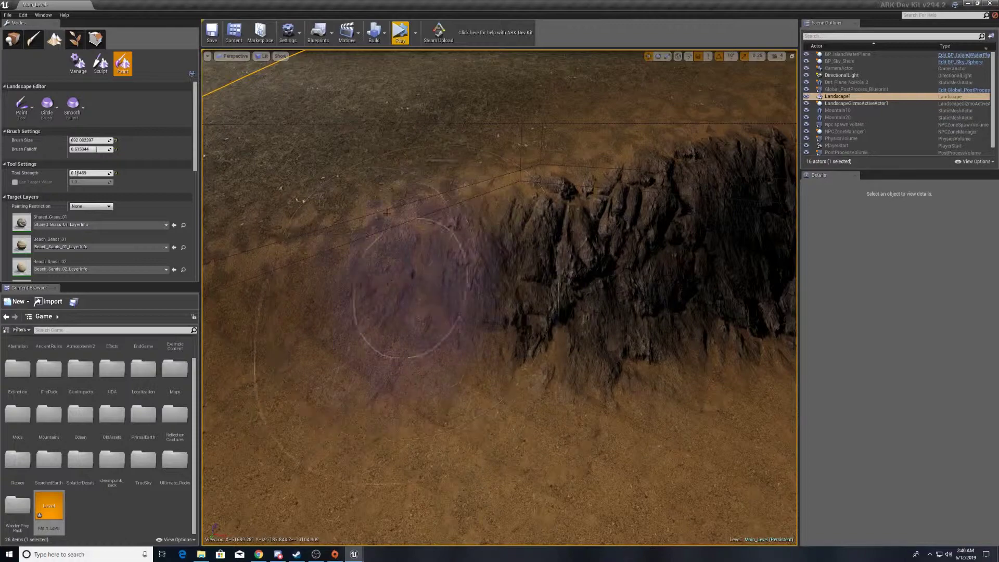
Blend the upper edge of the cliff rock into the grass with faint strokes along the bank.
right_click_drag(502, 220, 554, 216)
key("a")
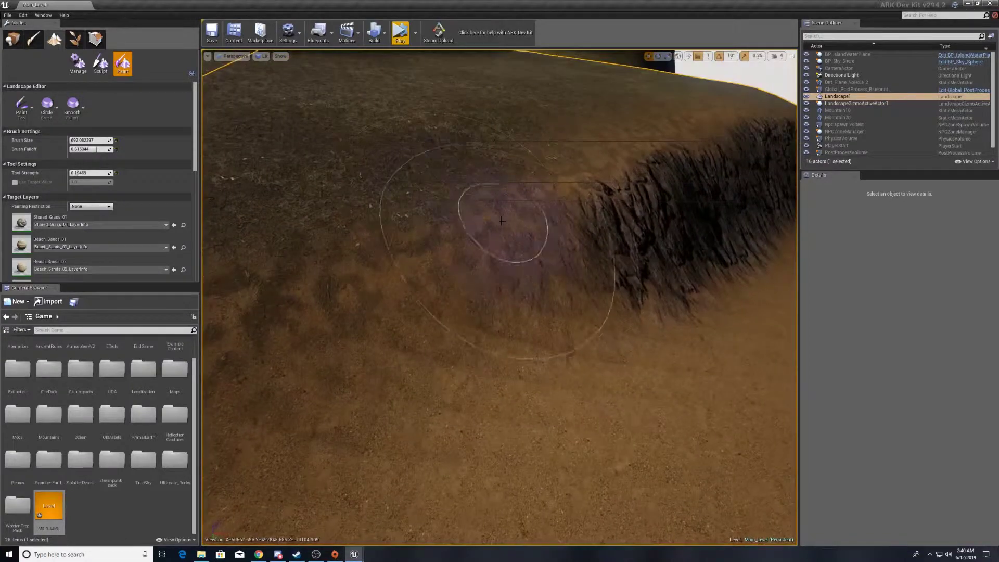
key("s")
mouse_move(460, 147)
right_mouse_down()
mouse_move(463, 68)
mouse_move(460, 161)
mouse_move(460, 151)
right_mouse_up()
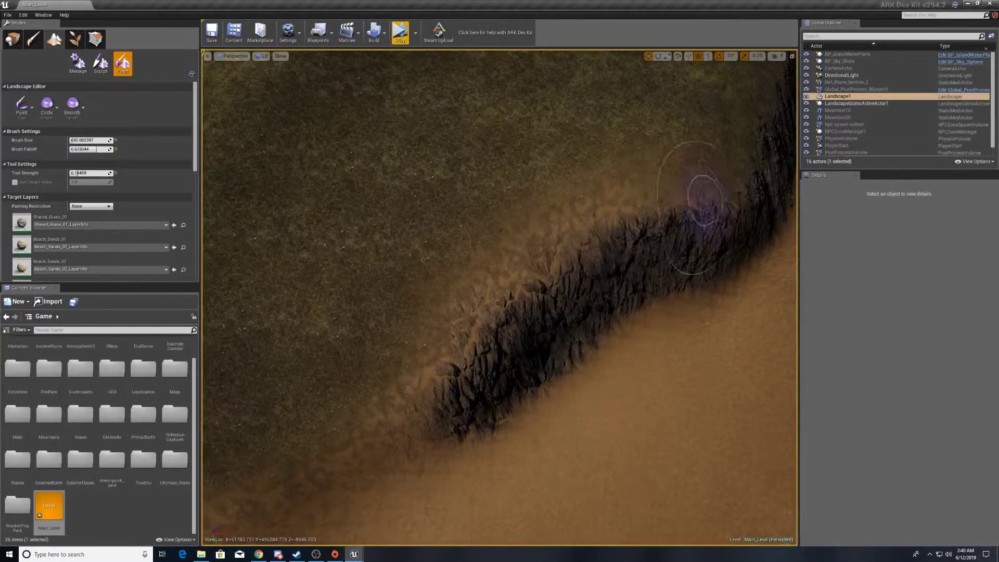
mouse_move(729, 194)
right_mouse_down()
mouse_move(730, 93)
mouse_move(598, 111)
mouse_move(672, 99)
mouse_move(546, 182)
mouse_move(726, 195)
right_mouse_up()
key("w")
key("s")
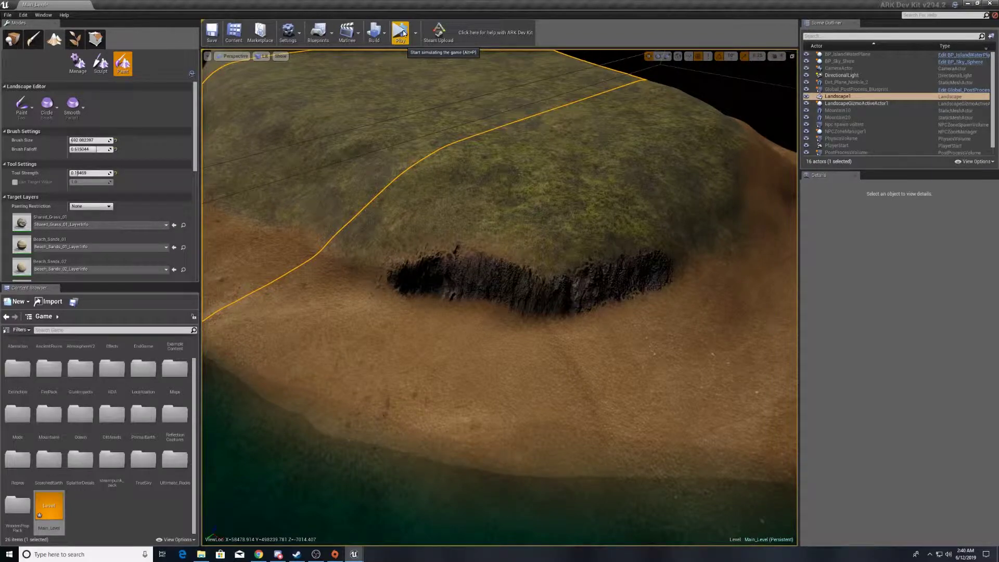
Simulate the level, possess the player character and walk along the painted cliff and beach to inspect the terrain.
left_click(404, 34)
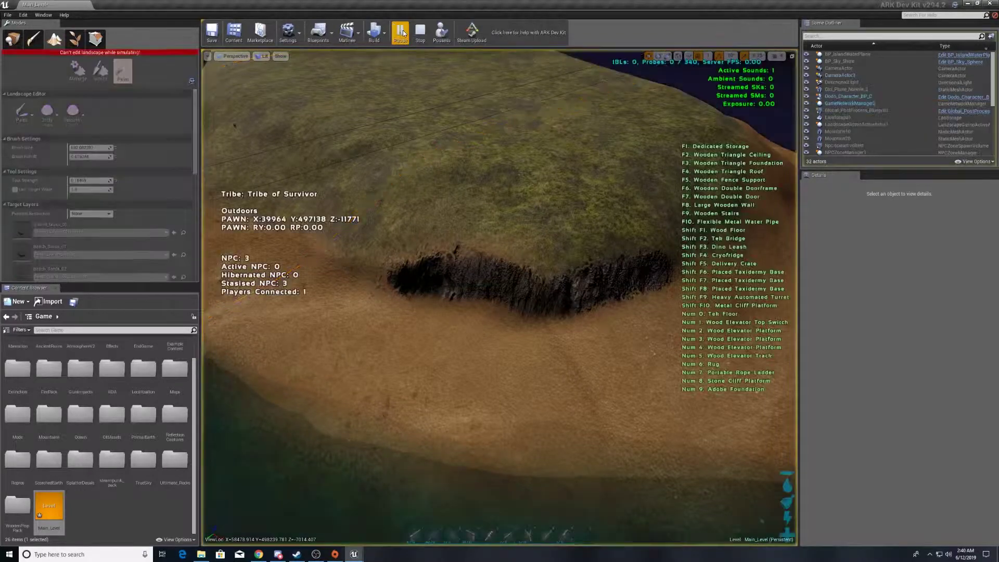
left_click(442, 33)
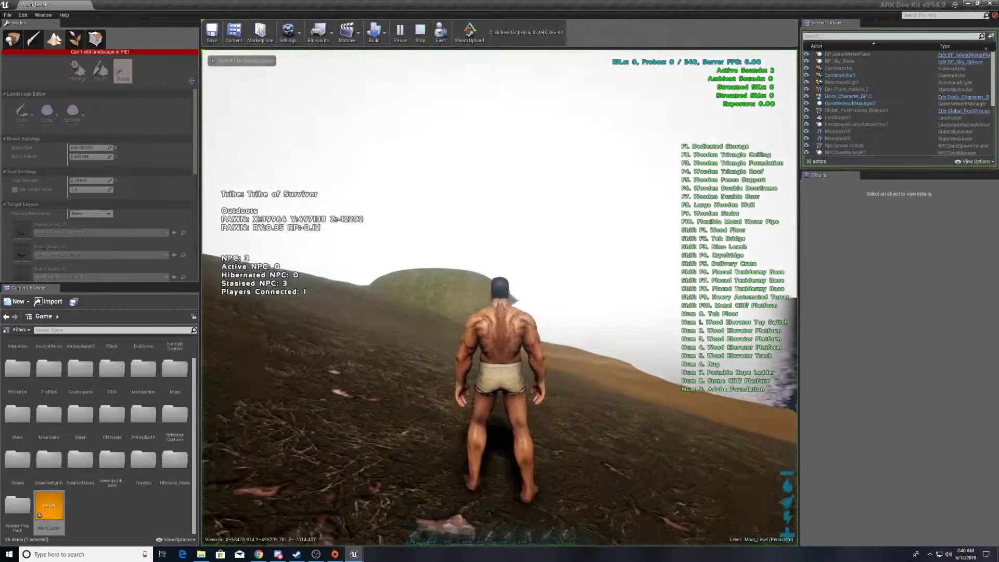
key("w")
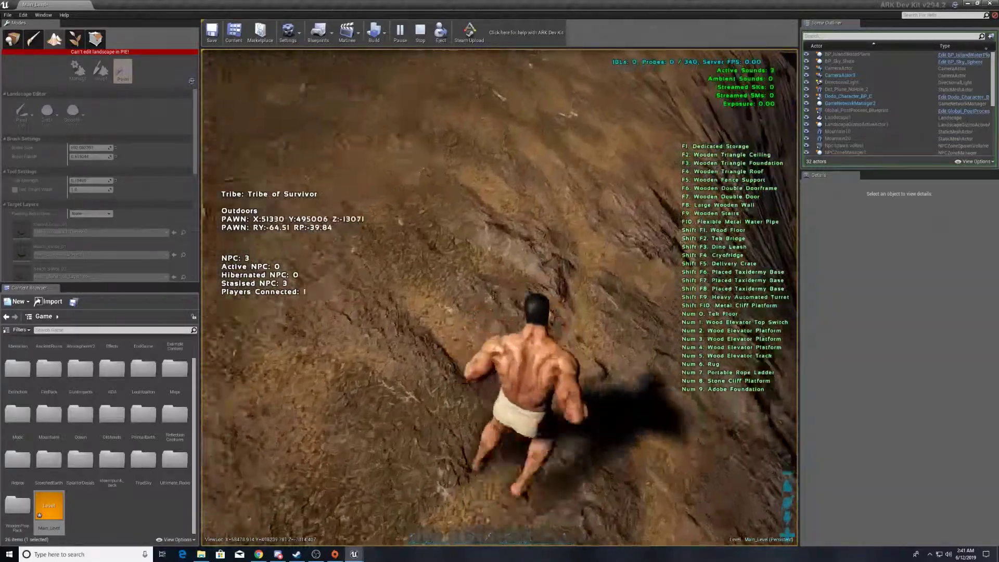
key("w")
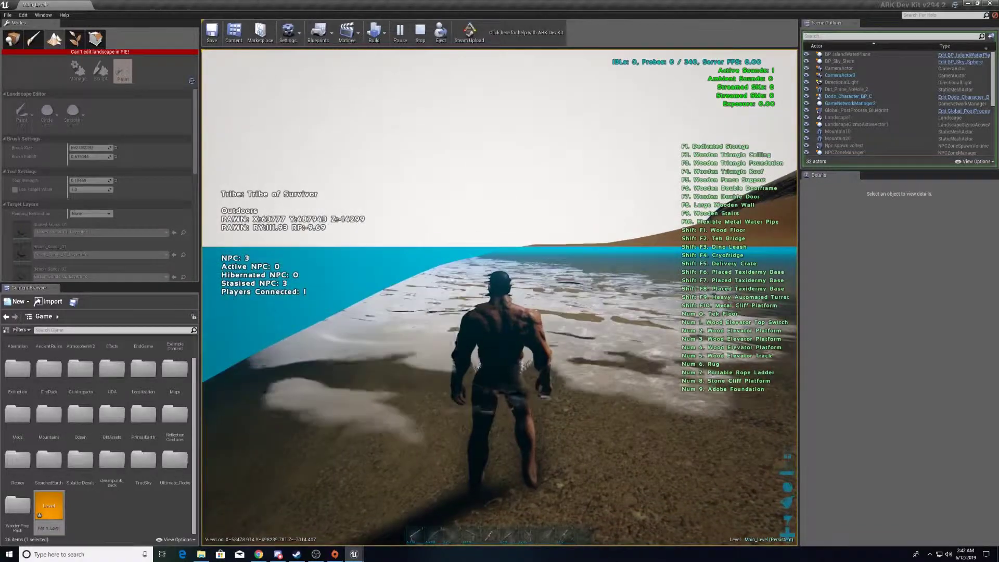
key("d")
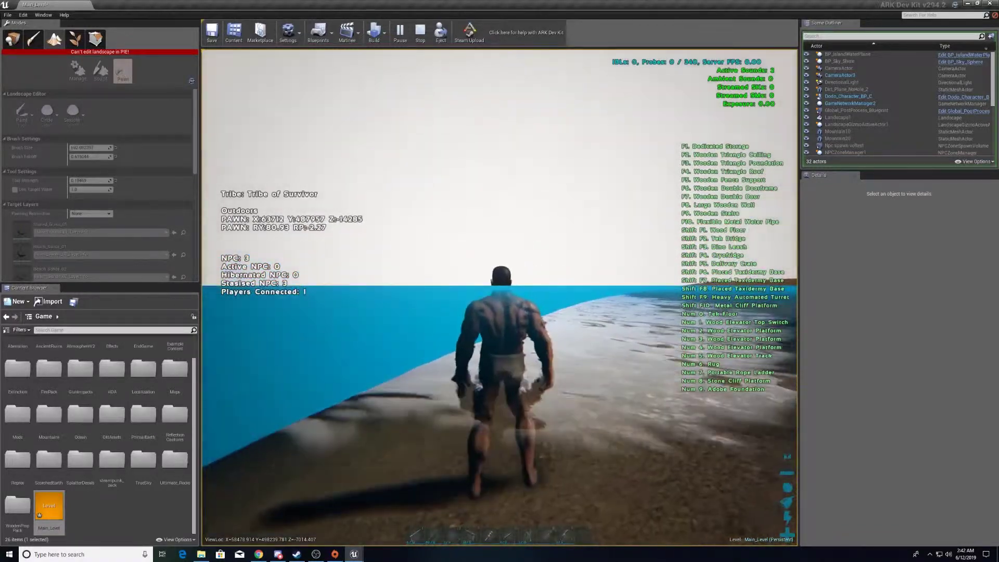
key("d")
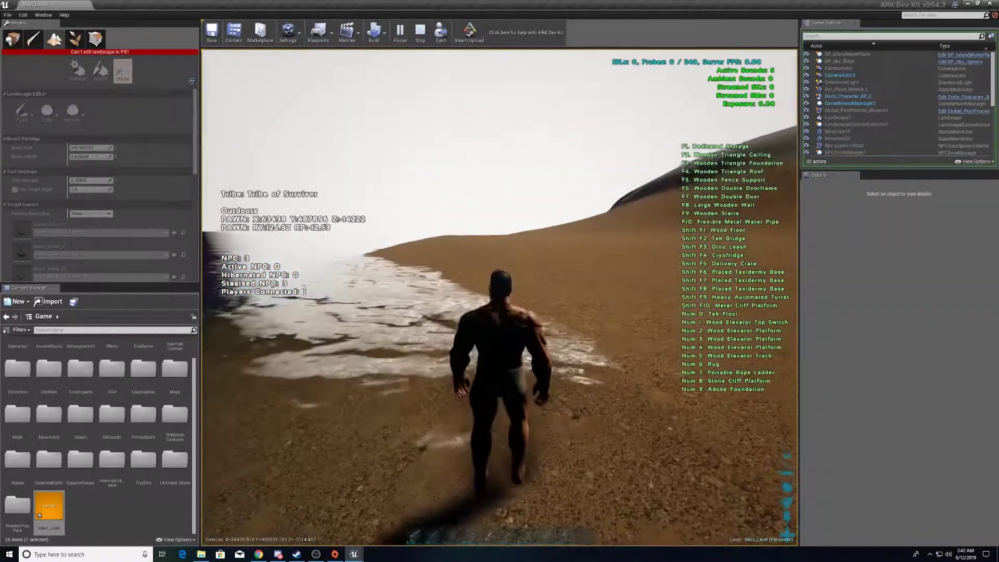
key("w")
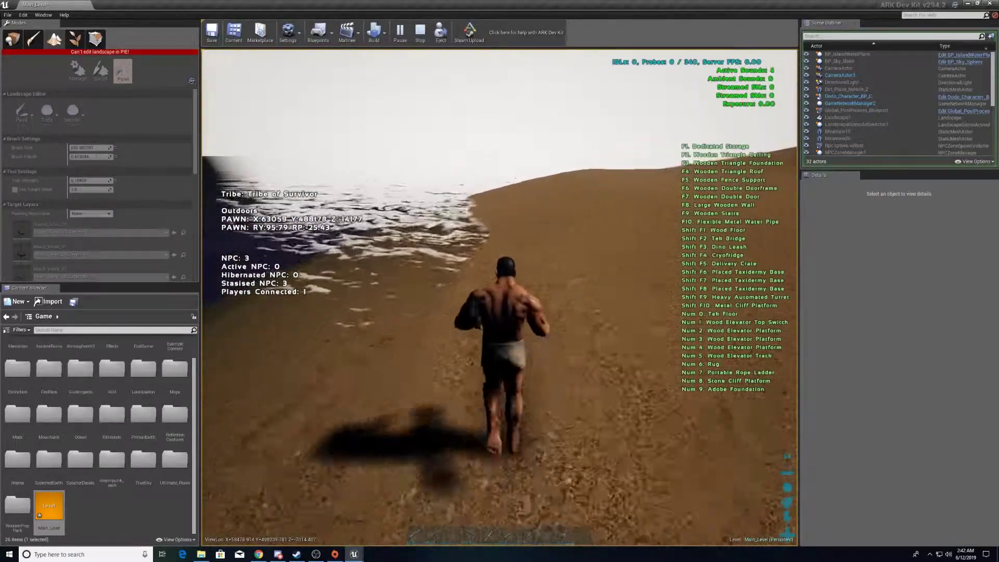
Walk the character into the shallow water and back up the beach to inspect the shore, and end the play session.
key("a")
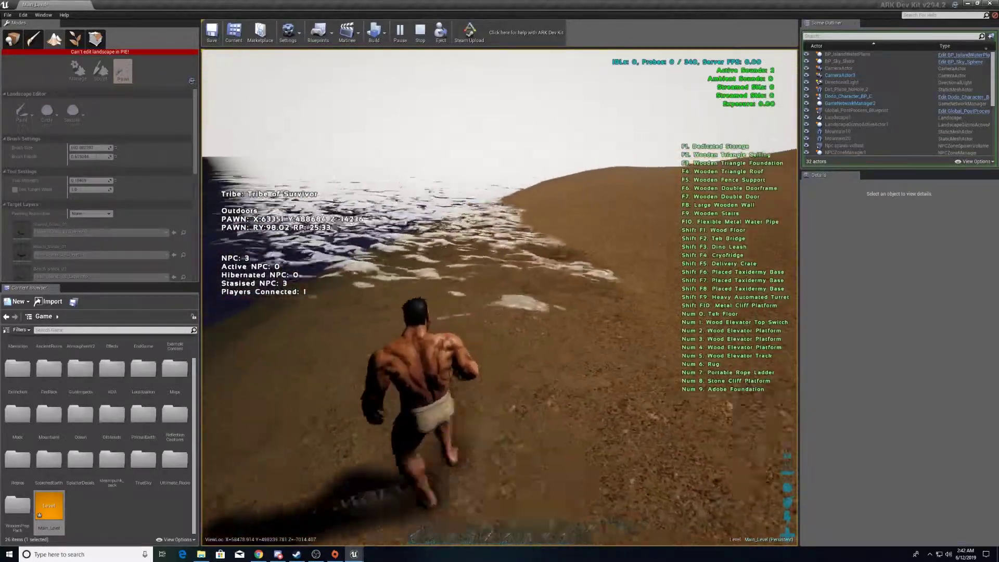
key("w")
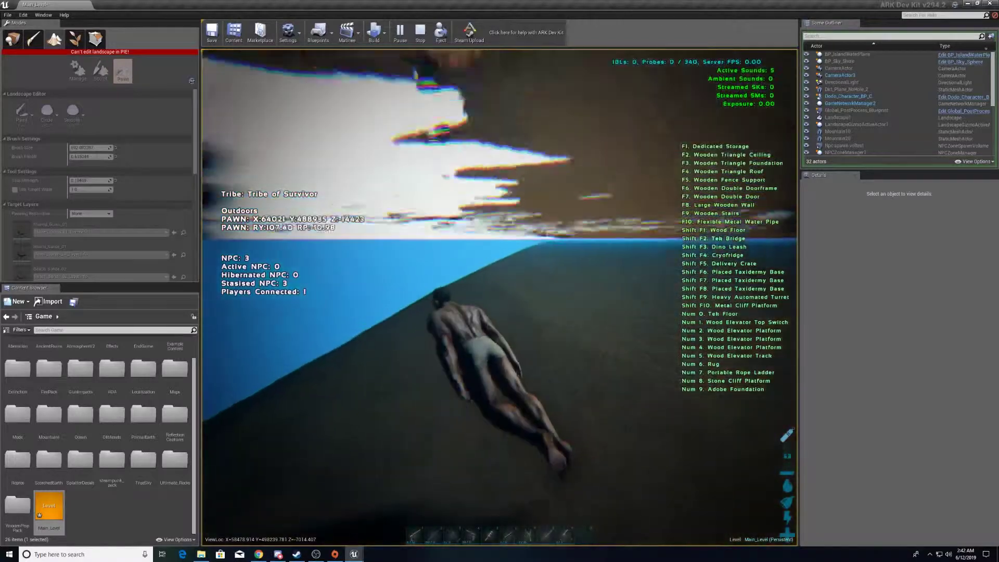
key("d")
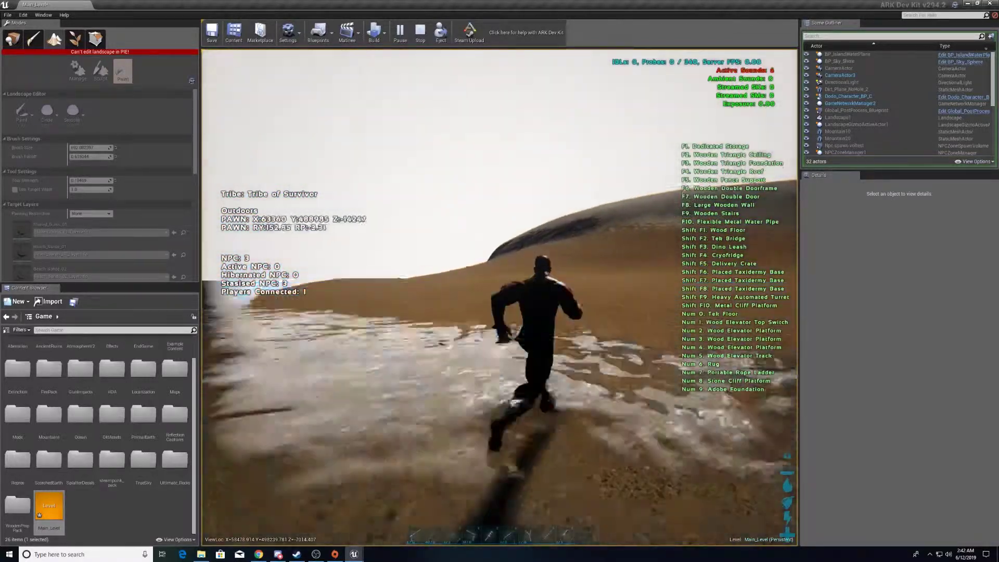
key("a")
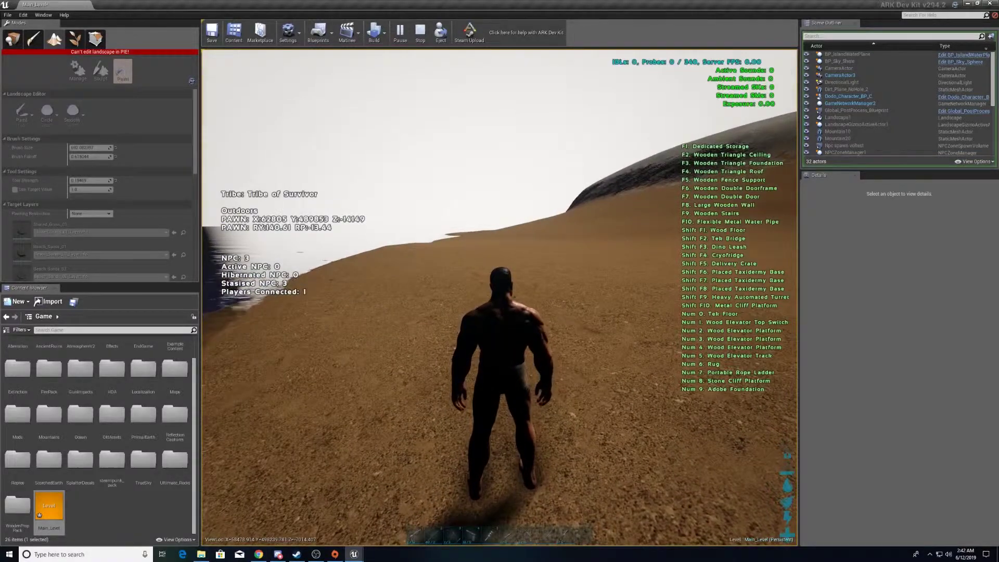
key("w")
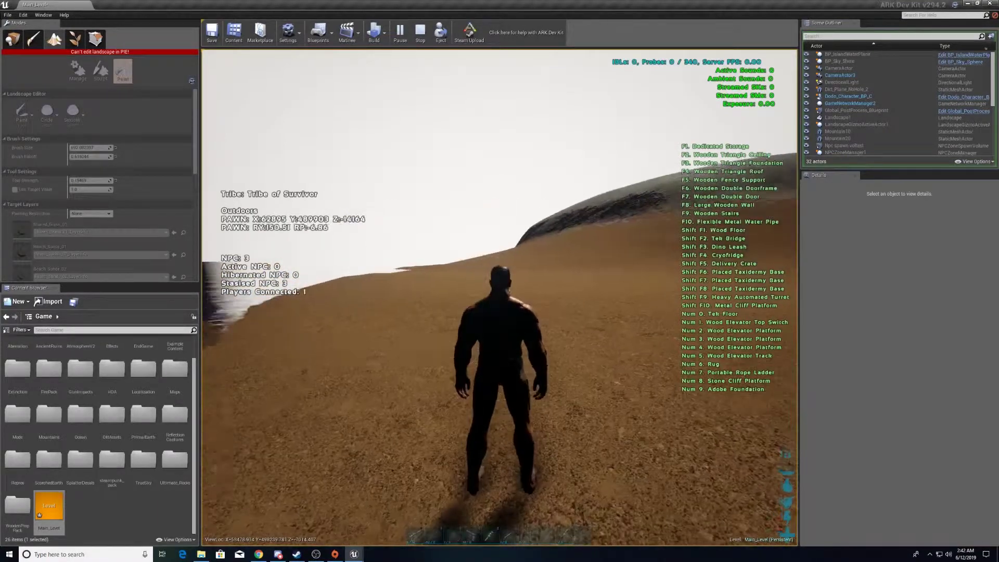
key("w")
key("Escape")
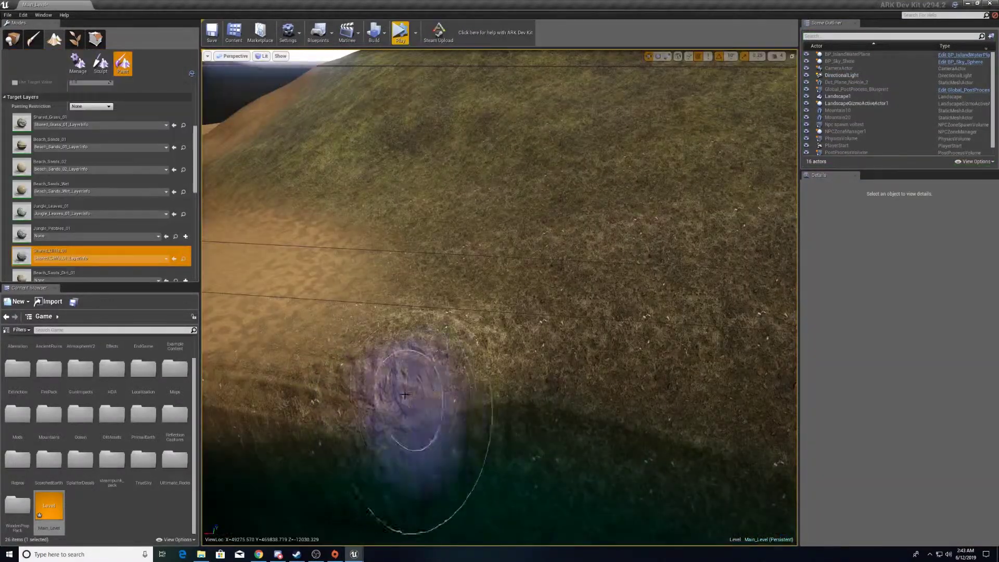
Paint the cliff layer along the steep bank where the sand ledge drops into the water.
left_click(406, 387)
key("s")
mouse_move(367, 419)
right_mouse_down()
mouse_move(359, 379)
mouse_move(323, 447)
mouse_move(391, 443)
mouse_move(348, 435)
mouse_move(359, 423)
mouse_move(370, 452)
mouse_move(352, 418)
mouse_move(283, 406)
mouse_move(352, 396)
mouse_move(344, 393)
right_mouse_up()
key("s")
key("w")
key("w")
key("d")
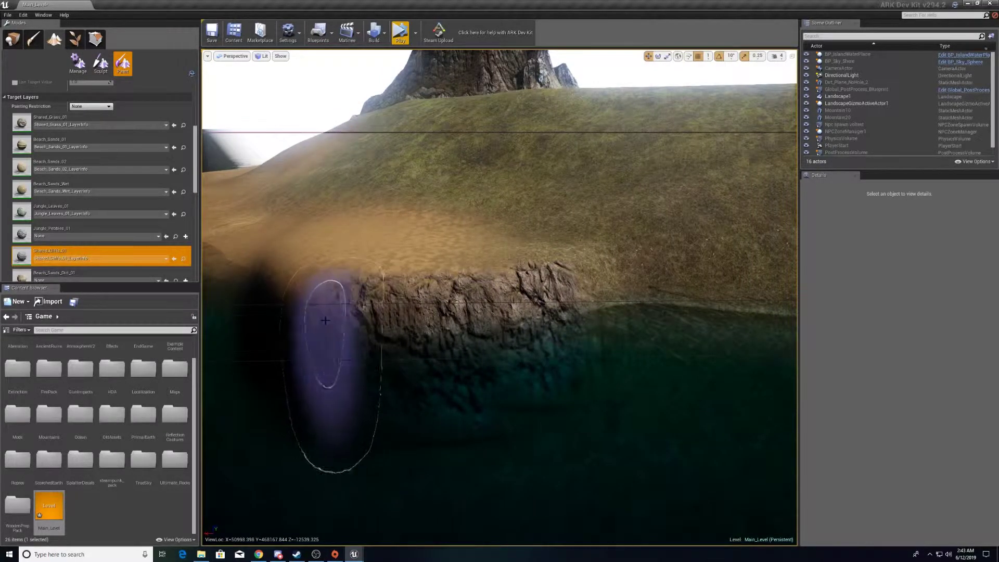
key("a")
mouse_move(330, 320)
right_mouse_down()
mouse_move(401, 333)
mouse_move(359, 365)
right_mouse_up()
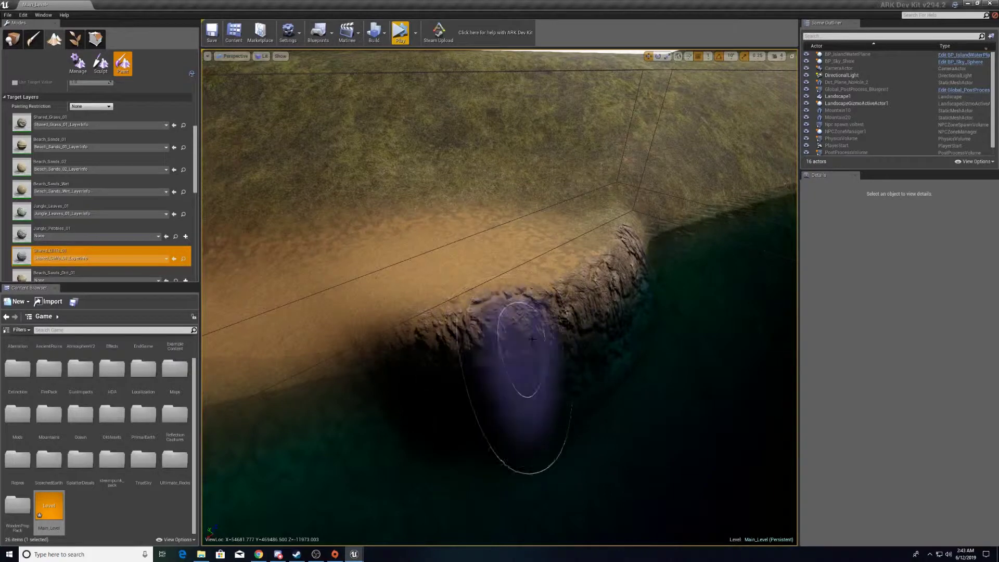
key("w")
right_click_drag(530, 341, 474, 364)
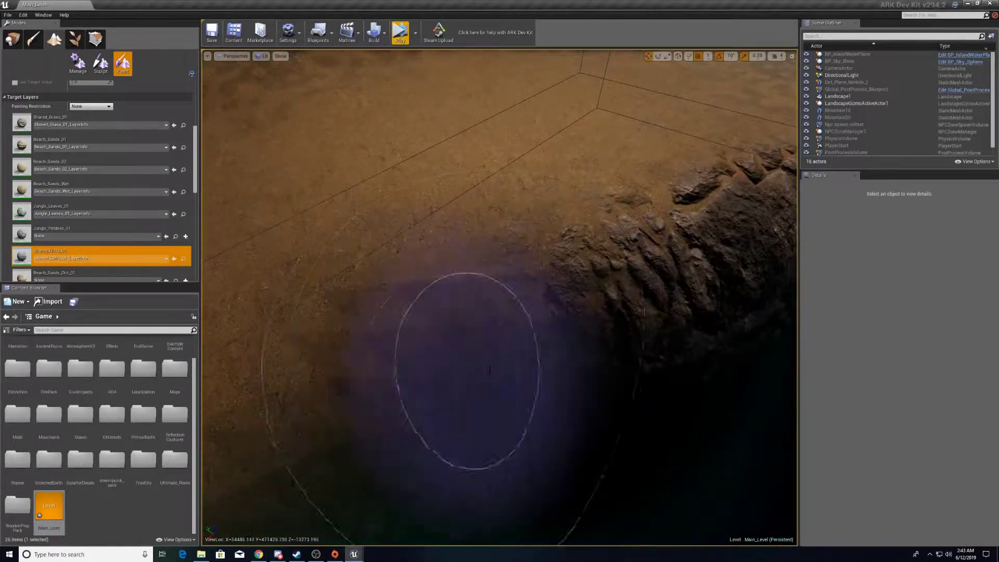
Brush more cliff layer over the fading end of the rock face, below the edge of the sand.
left_click_drag(454, 329, 583, 312)
mouse_move(583, 312)
right_mouse_down()
mouse_move(442, 291)
mouse_move(542, 287)
mouse_move(493, 293)
mouse_move(614, 263)
right_mouse_up()
key("d")
key("s")
key("a")
key("w")
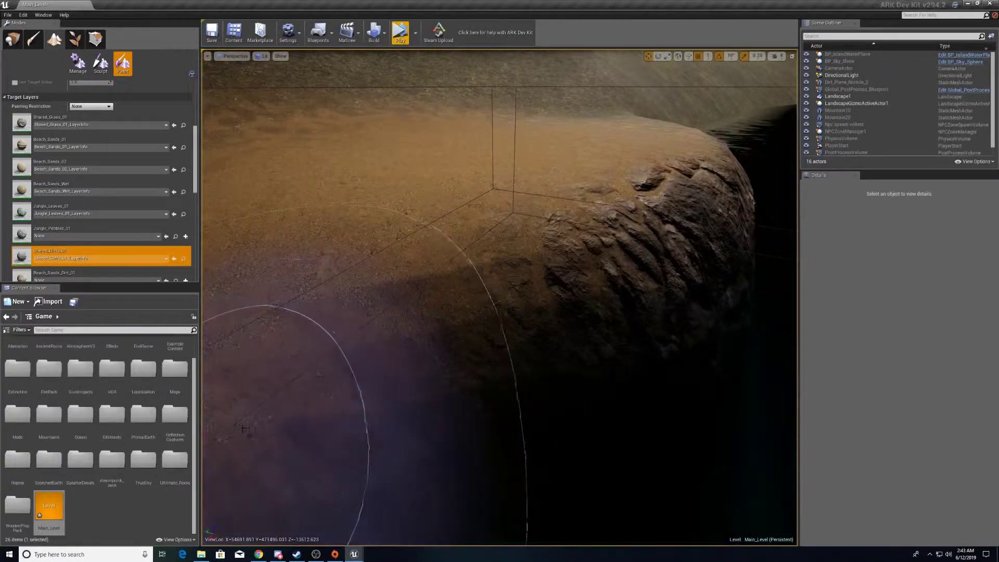
right_click_drag(365, 234, 250, 247)
key("s")
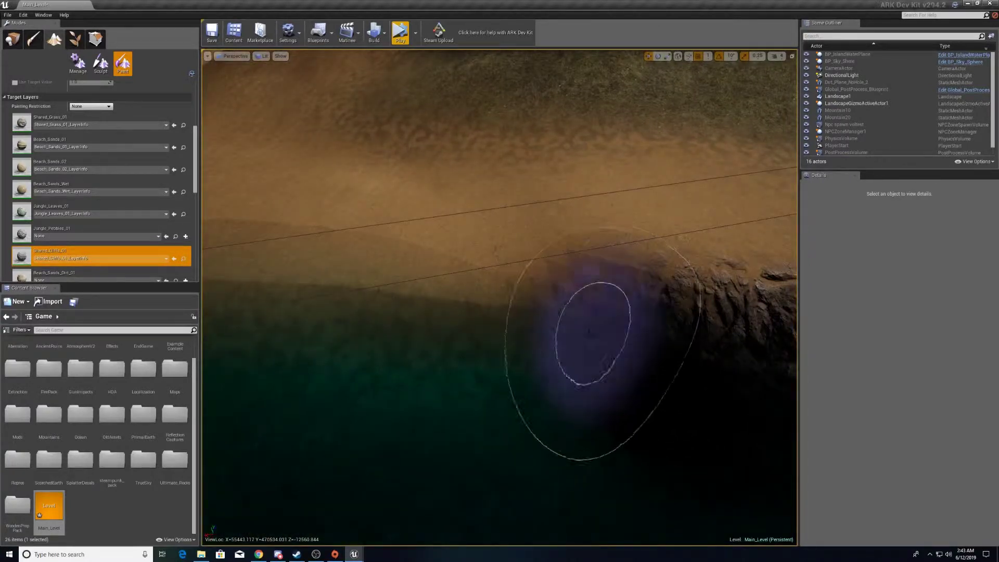
Examine the painted cliff face from the sand ledge around to its grassy end.
right_click_drag(590, 331, 573, 250)
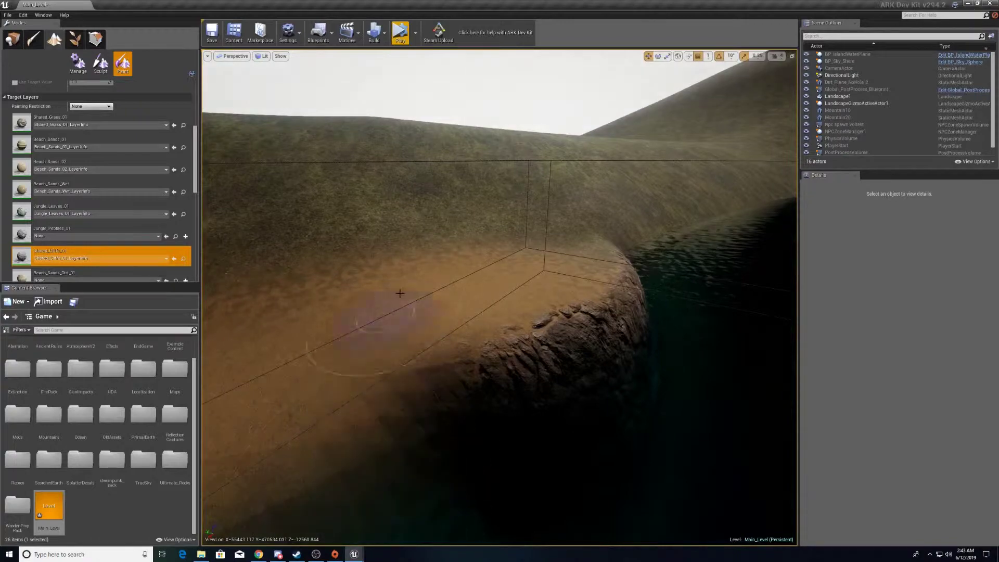
key("w")
mouse_move(541, 332)
right_mouse_down()
mouse_move(432, 333)
mouse_move(385, 359)
right_mouse_up()
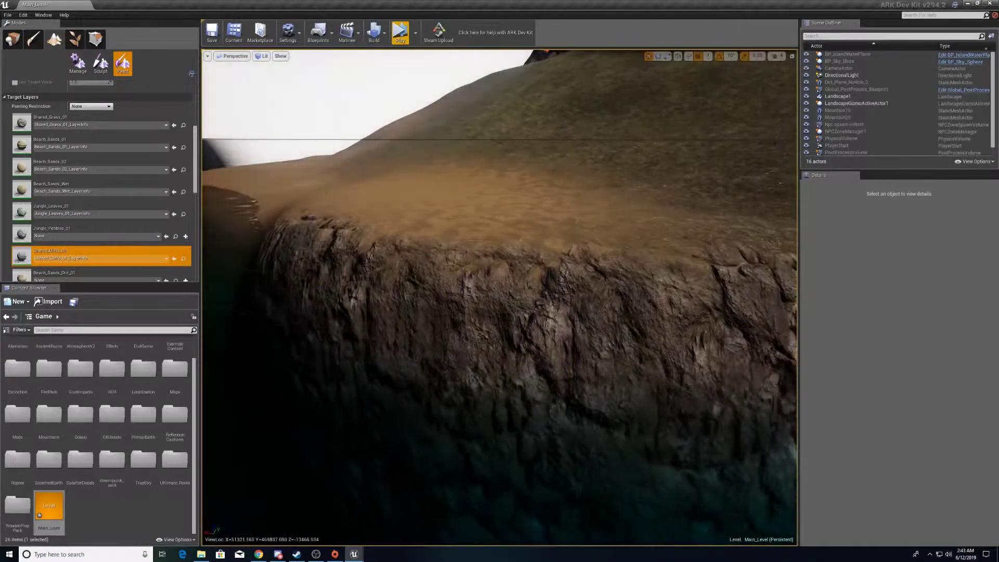
key("w")
mouse_move(614, 279)
right_mouse_down()
mouse_move(708, 266)
mouse_move(609, 255)
mouse_move(671, 258)
right_mouse_up()
mouse_move(584, 285)
right_mouse_down()
mouse_move(596, 285)
mouse_move(541, 284)
mouse_move(552, 322)
mouse_move(520, 354)
mouse_move(518, 276)
right_mouse_up()
key("w")
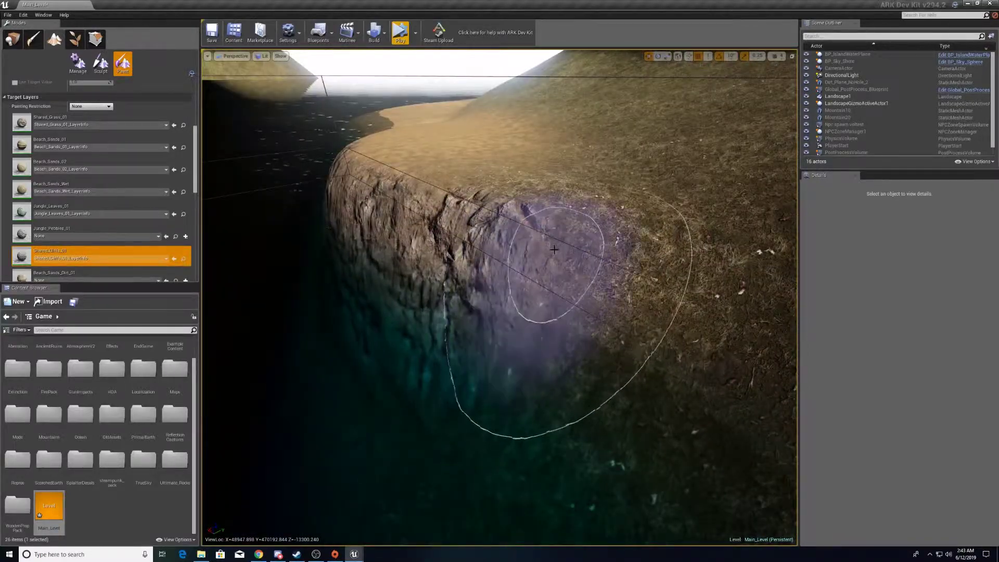
Paint small patches of the cliff layer on a distant steep grassy slope just above the waterline.
mouse_move(565, 237)
right_mouse_down()
mouse_move(650, 203)
mouse_move(458, 200)
mouse_move(562, 327)
mouse_move(671, 330)
mouse_move(546, 309)
mouse_move(640, 330)
mouse_move(645, 234)
mouse_move(661, 203)
mouse_move(731, 214)
mouse_move(526, 238)
mouse_move(489, 276)
mouse_move(564, 167)
mouse_move(541, 209)
mouse_move(540, 246)
right_mouse_up()
key("s")
key("s")
key("w")
key("w")
mouse_move(523, 265)
left_mouse_down()
mouse_move(555, 268)
mouse_move(518, 318)
left_mouse_up()
left_click_drag(565, 271, 574, 267)
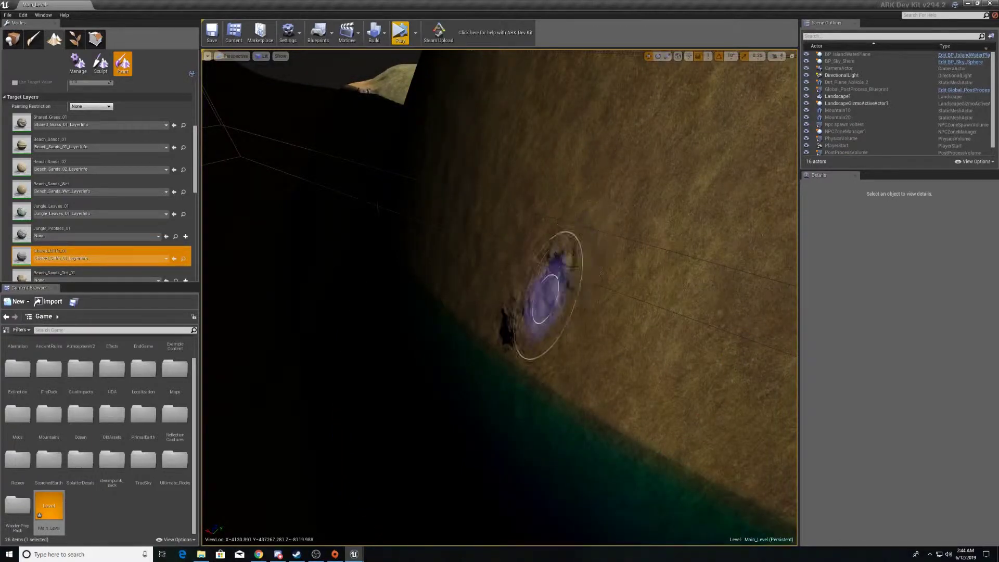
mouse_move(588, 370)
left_mouse_down()
mouse_move(573, 310)
mouse_move(548, 391)
left_mouse_up()
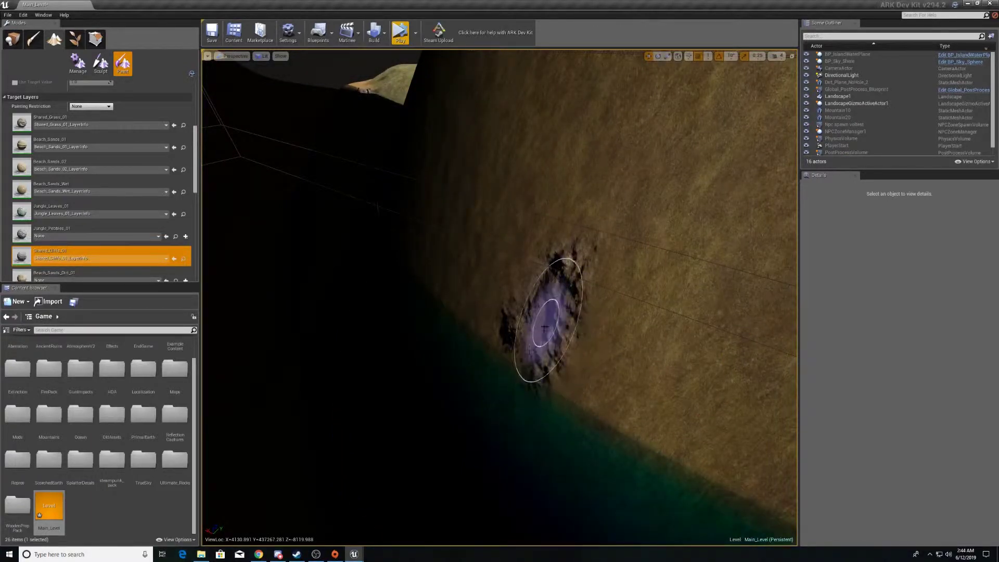
mouse_move(545, 327)
left_mouse_down()
mouse_move(516, 344)
mouse_move(501, 313)
mouse_move(483, 329)
left_mouse_up()
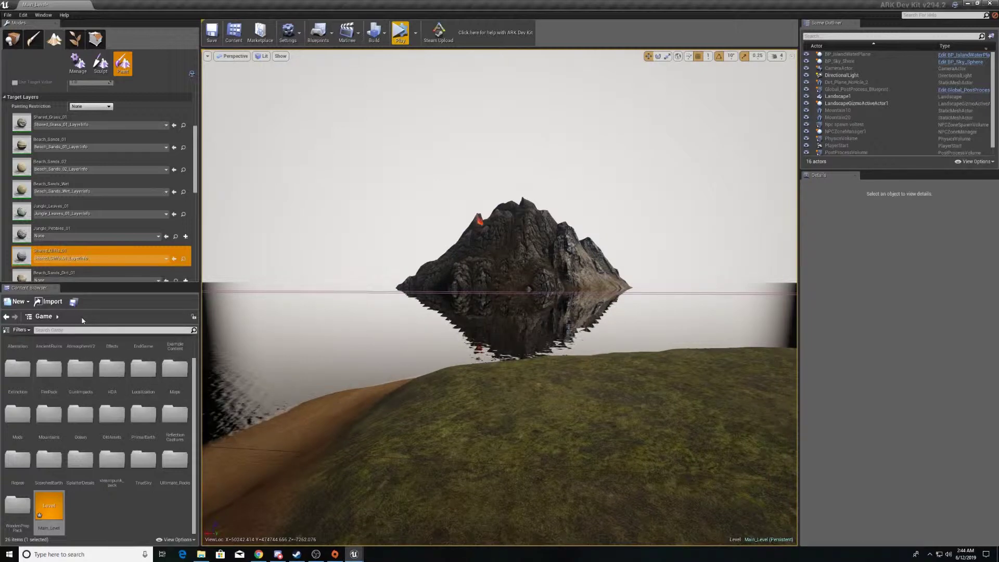
Browse the Rocks folder and its subfolder in the AncientRuins assets and return to the Game folder.
scroll(112, 432, "up", 1)
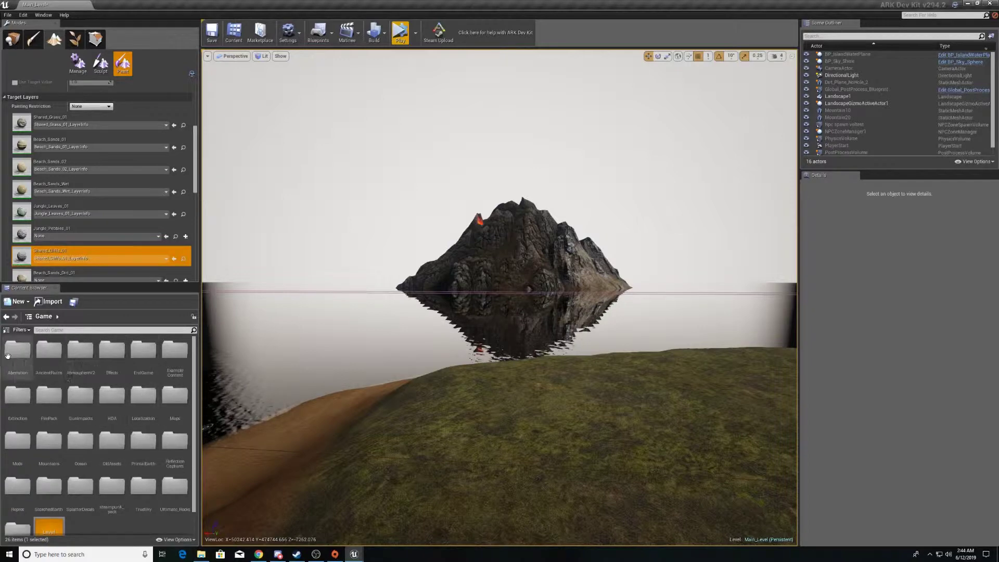
double_click(43, 356)
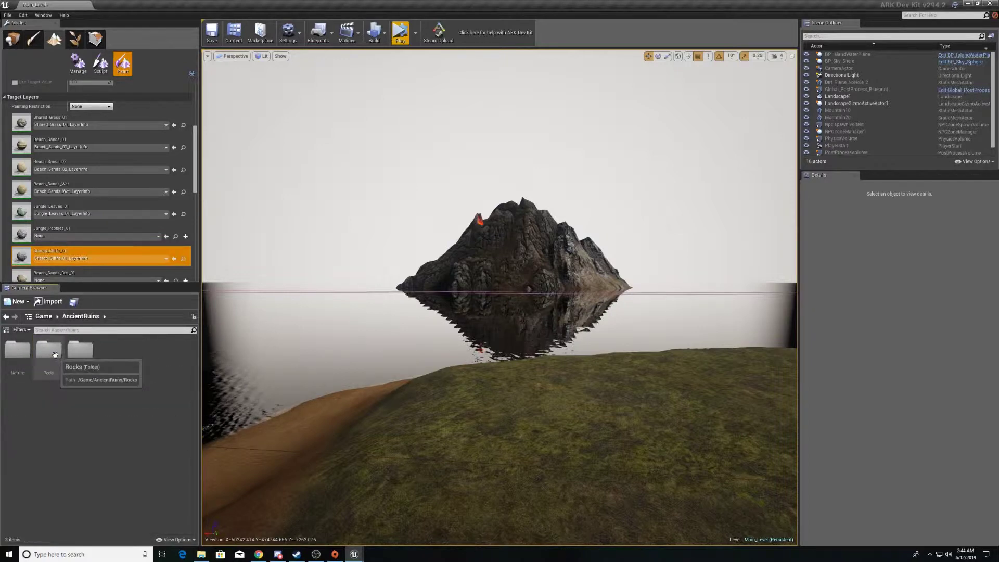
double_click(54, 354)
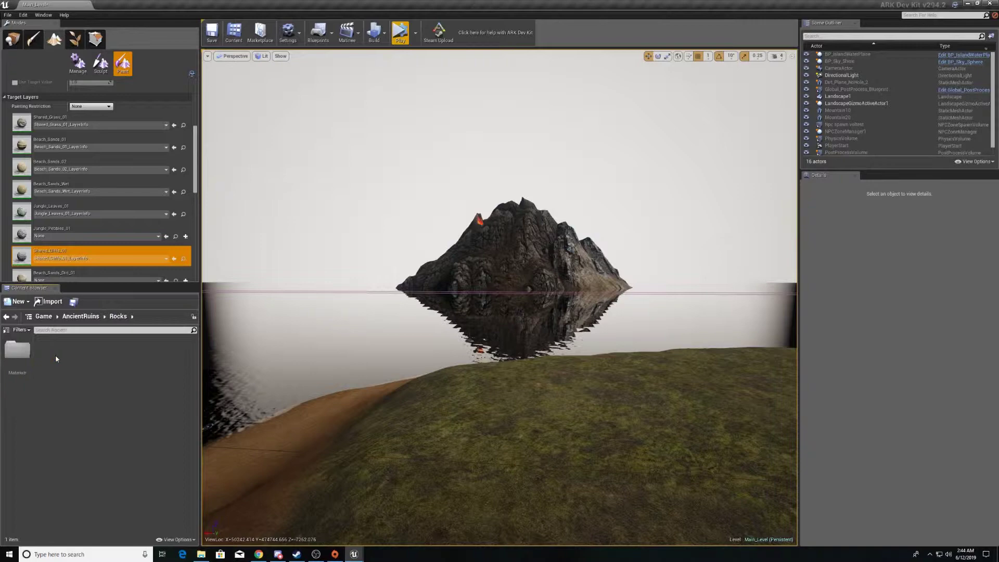
double_click(29, 353)
key("alt+Left")
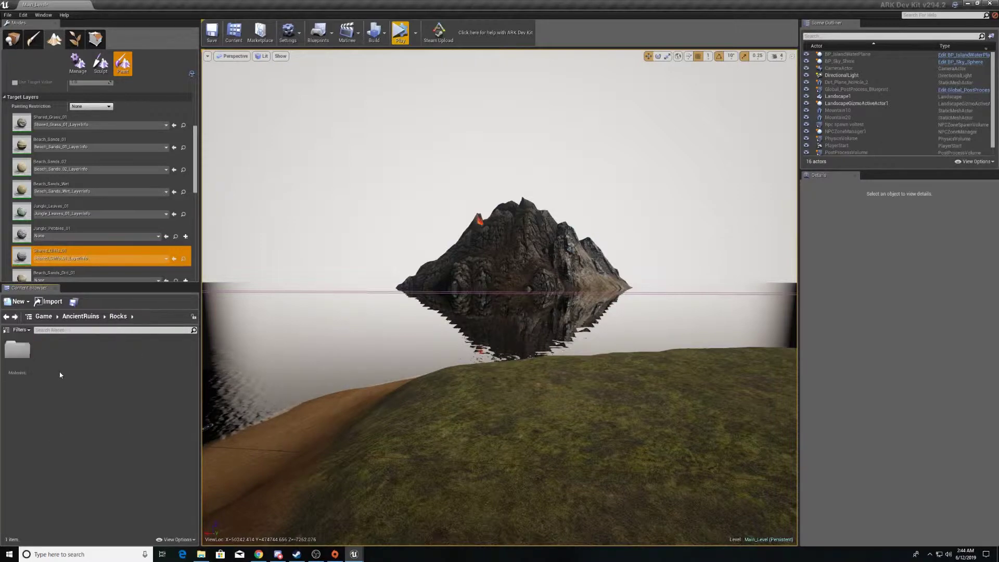
key("alt+Left")
key("alt+Left")
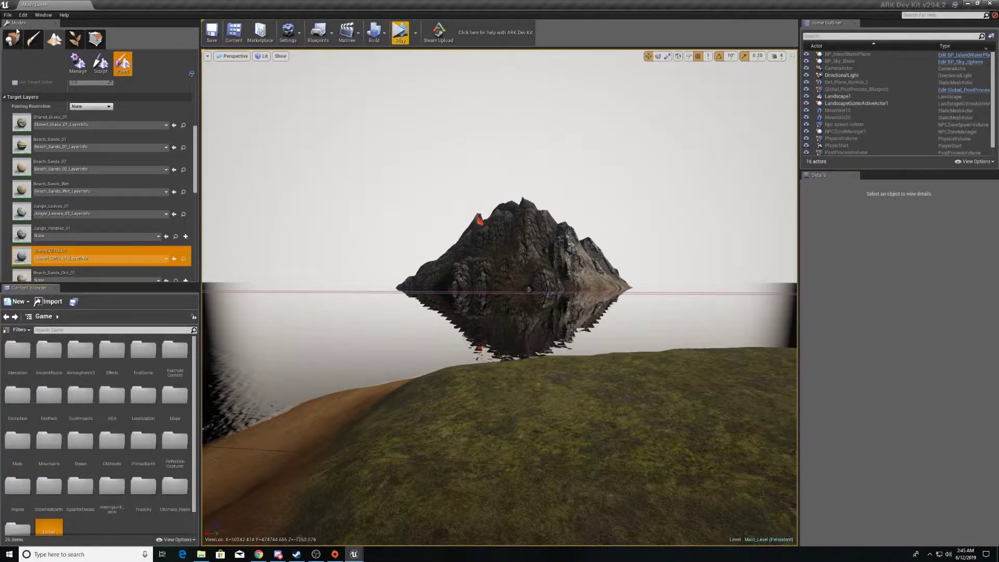
Review the existing levels in the Maps folder and close the level list without loading one.
left_click(6, 15)
mouse_move(7, 15)
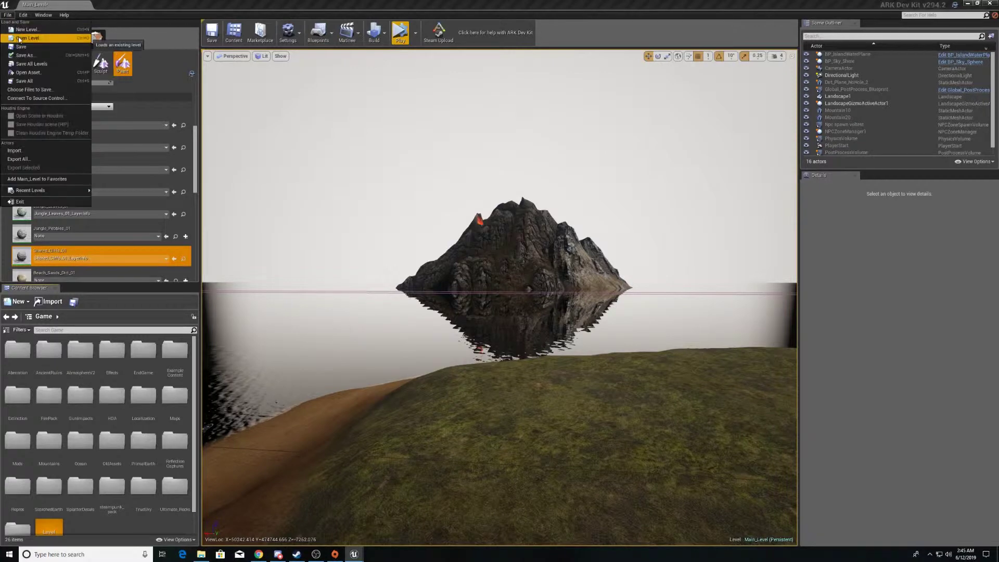
left_click(63, 39)
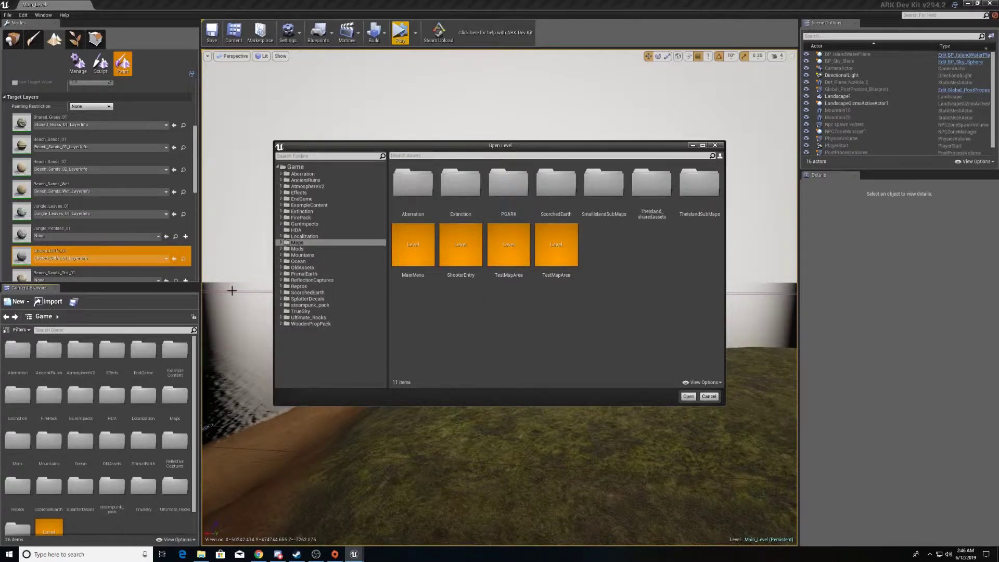
left_click(715, 145)
Browse the Materials and Textures folders of the Mountains assets.
right_click_drag(571, 189, 416, 210)
key("w")
right_click_drag(582, 167, 582, 167)
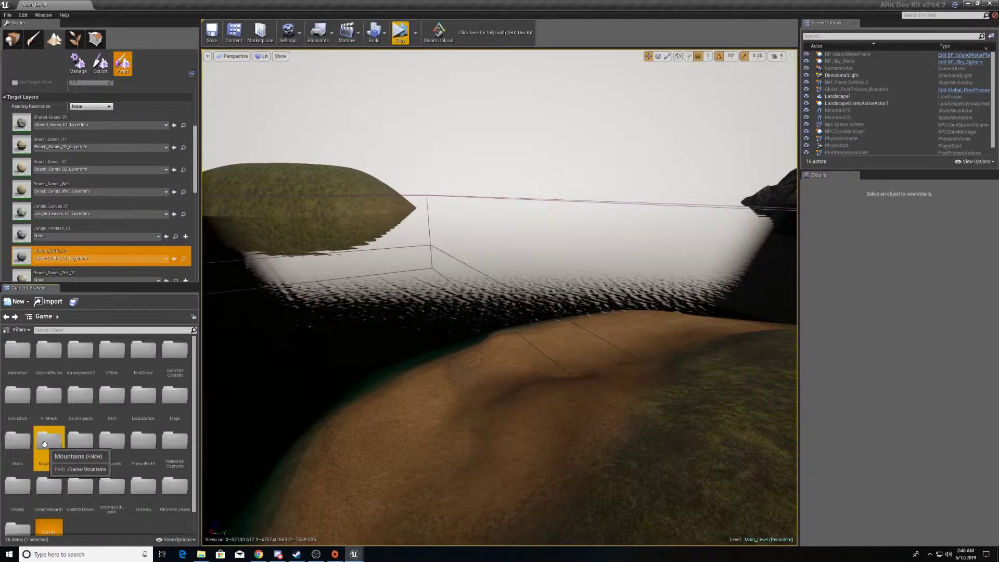
double_click(48, 439)
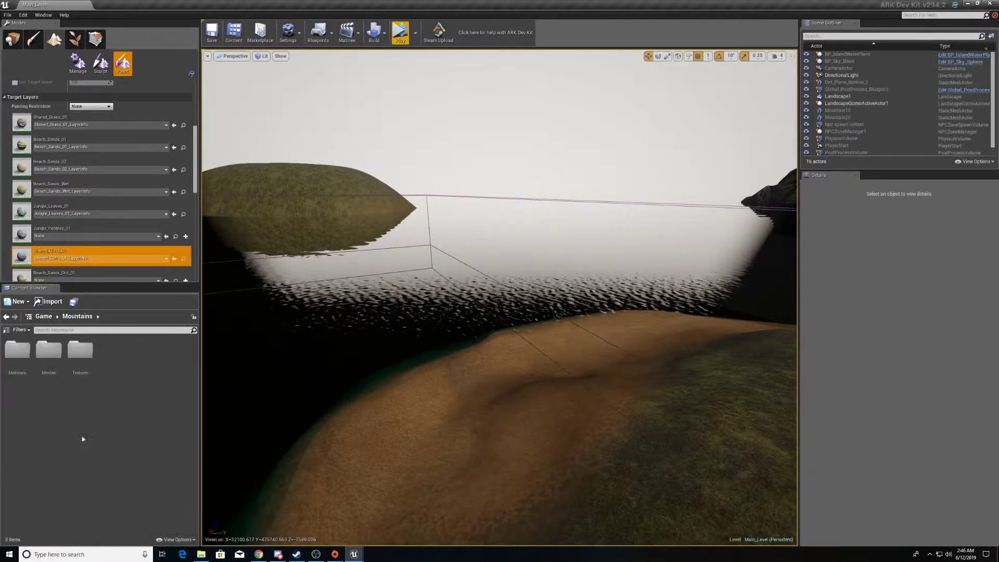
double_click(22, 354)
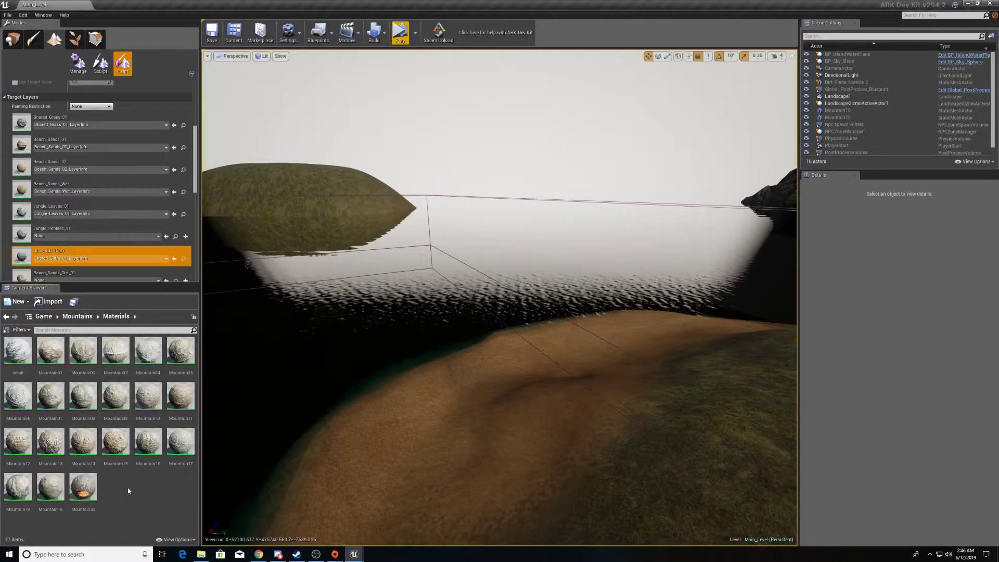
key("alt+Left")
left_click(77, 356)
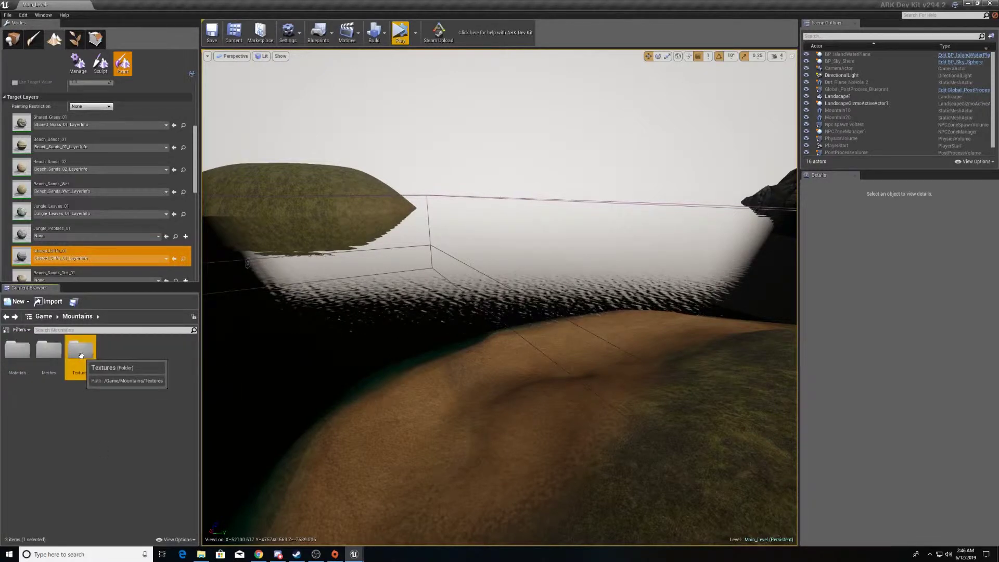
double_click(79, 352)
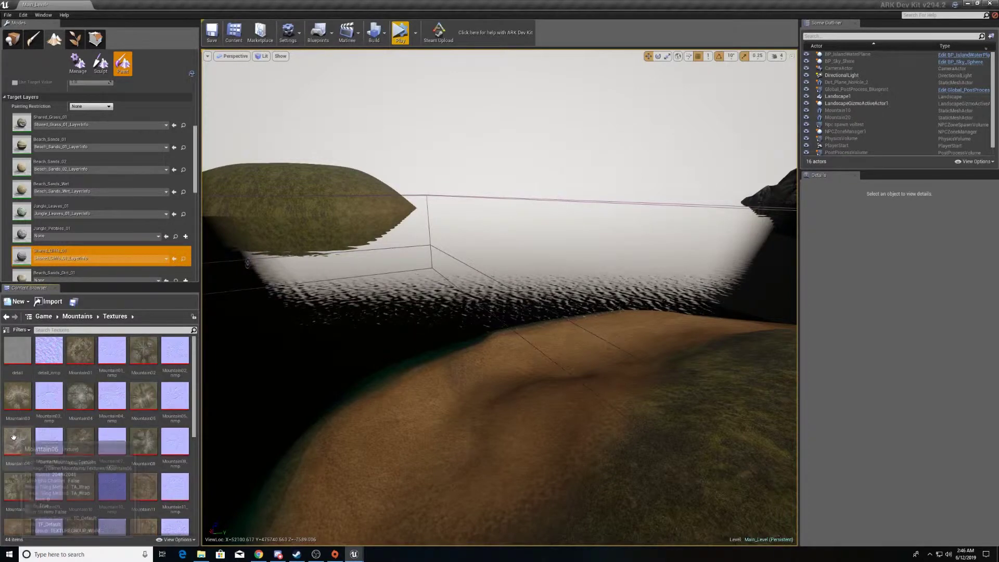
scroll(104, 504, "down", 2)
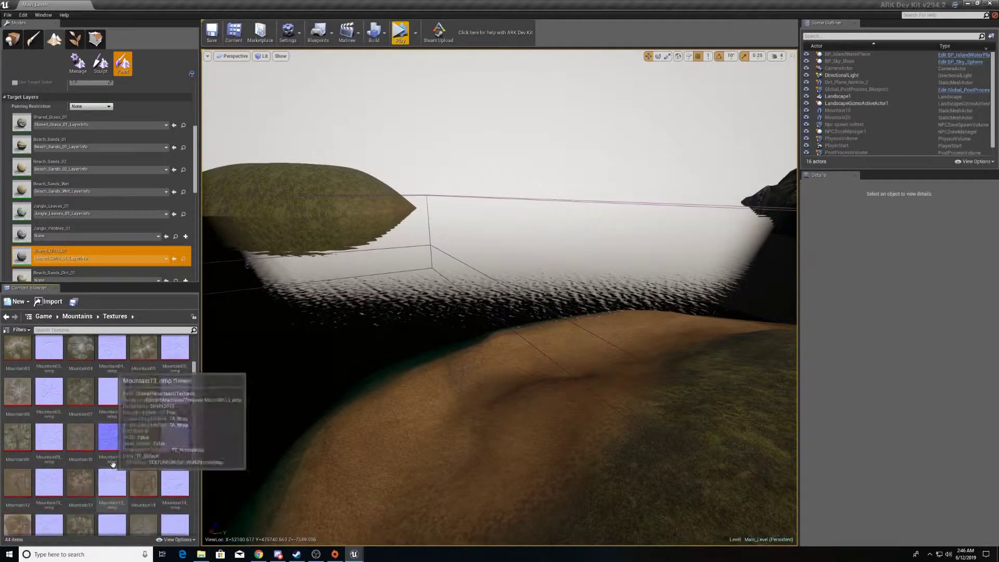
Place the Mountain09 mesh from the Mountains Meshes folder on the sandy shore beside the grass.
left_click(77, 316)
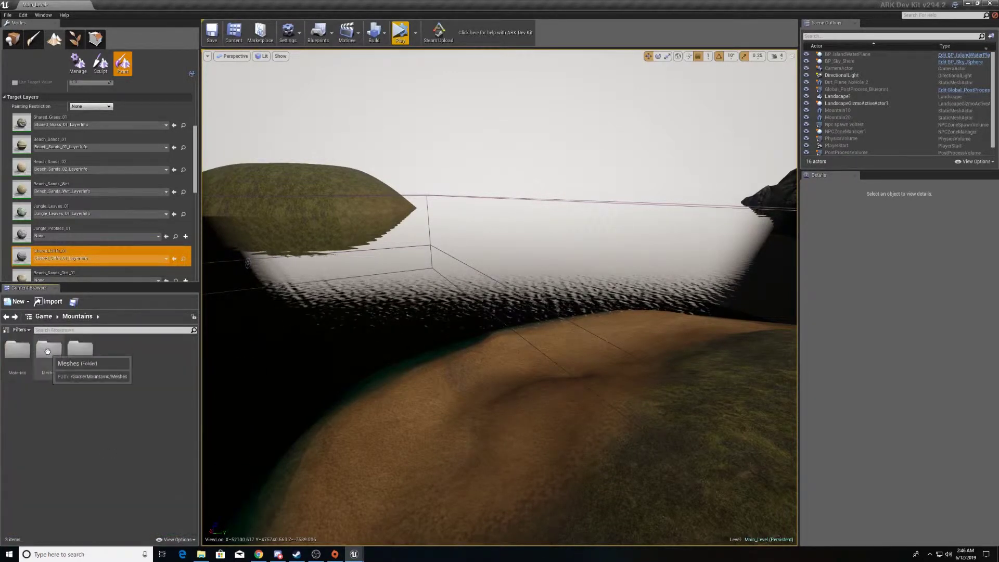
left_click(52, 351)
double_click(52, 351)
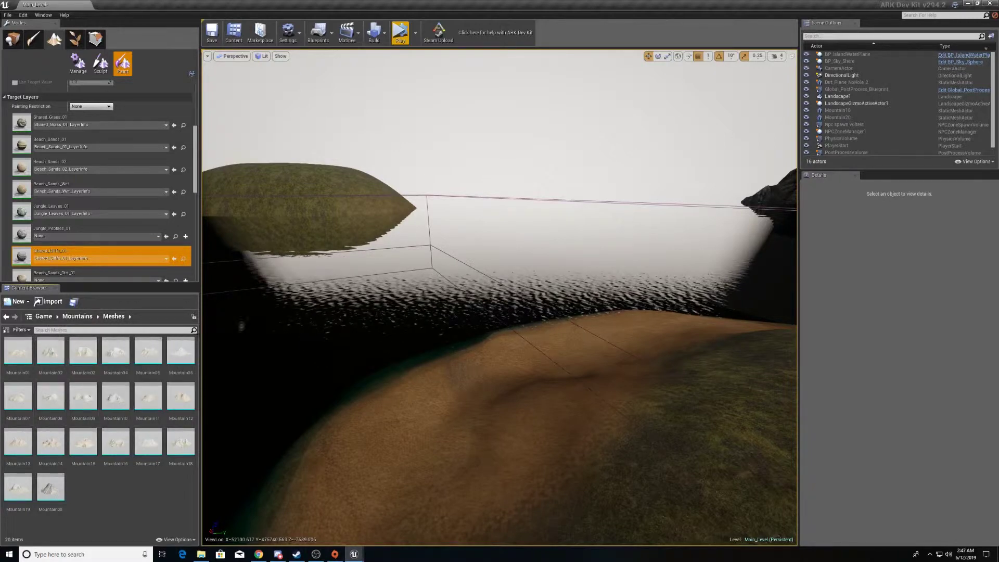
left_click(84, 398)
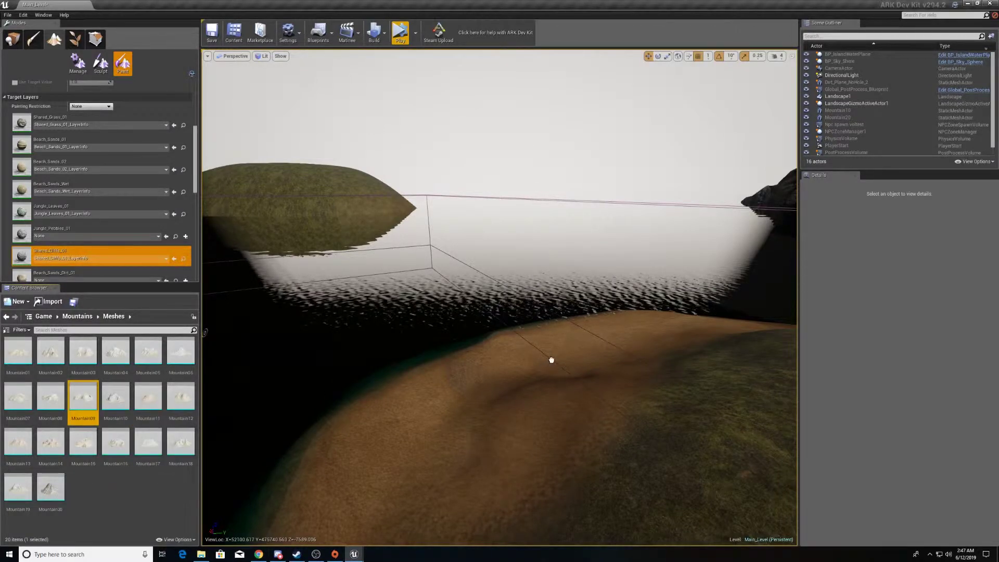
left_click_drag(552, 360, 552, 359)
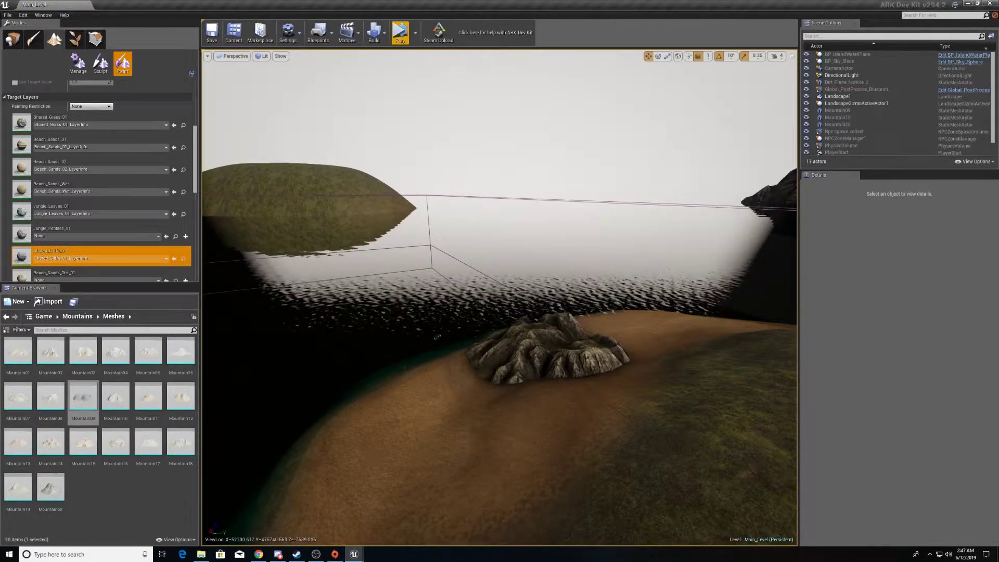
key("w")
right_click_drag(551, 359, 635, 431)
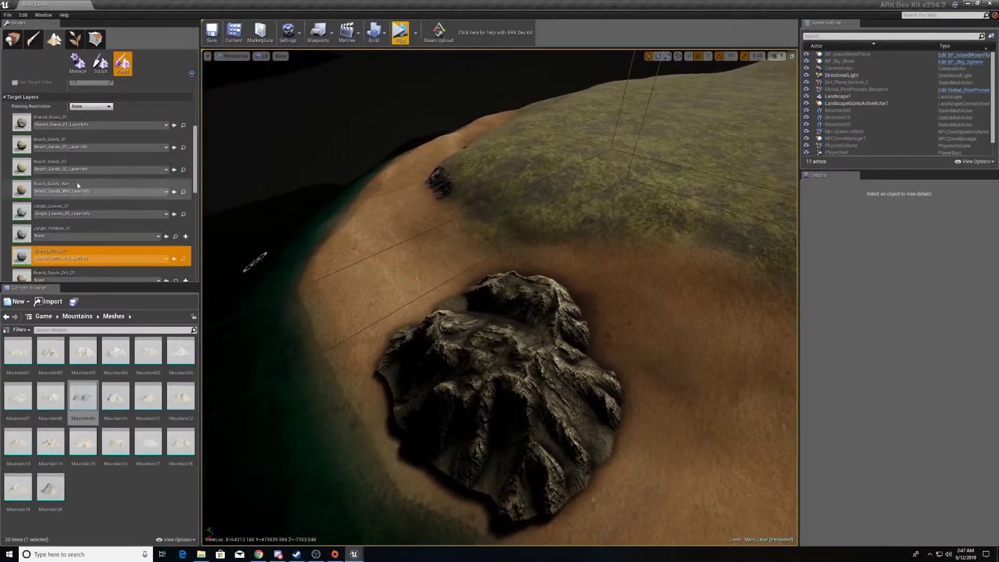
Move the Mountain09 mesh off the sandy shore and out across the water toward the volcano.
left_click(16, 40)
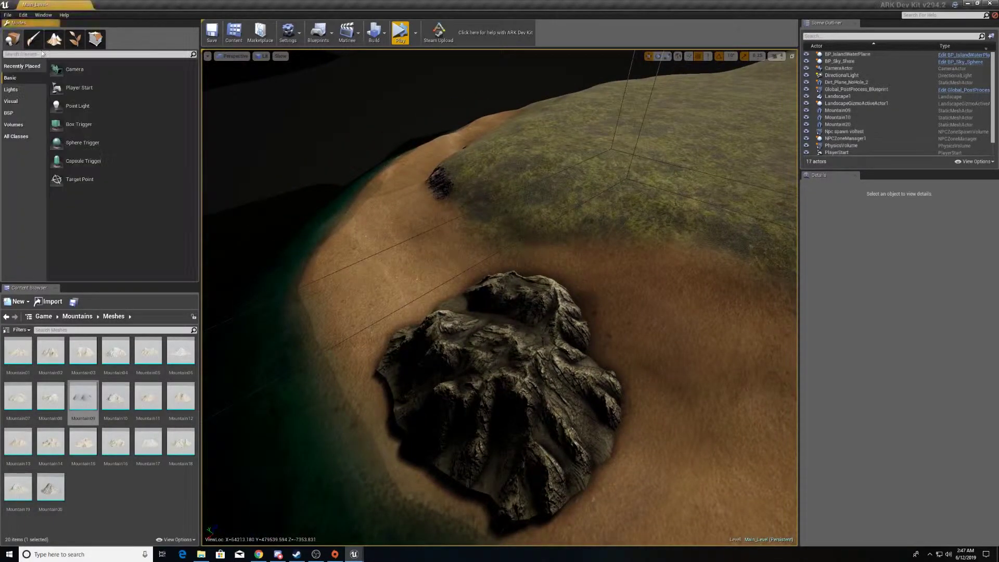
left_click(505, 371)
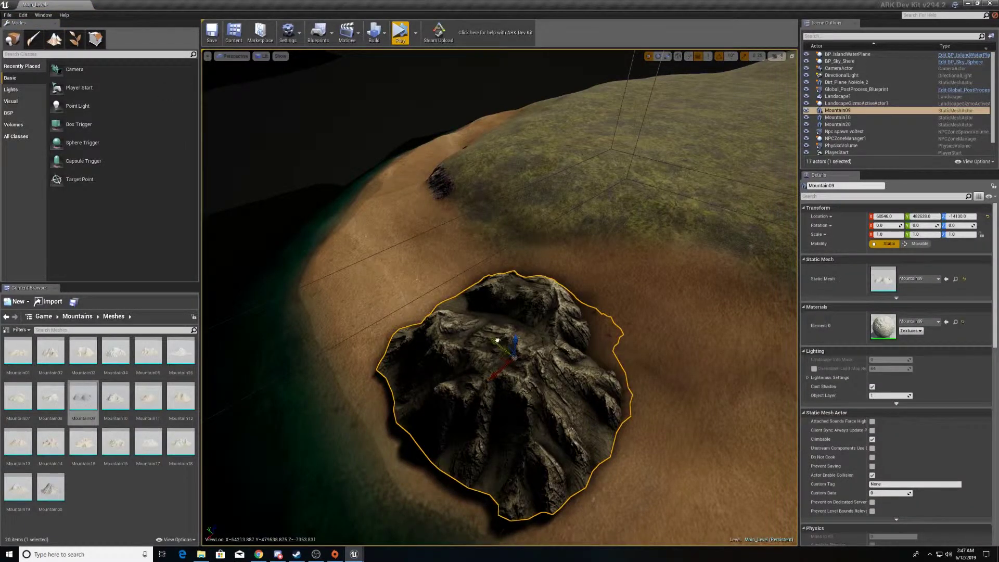
left_click_drag(498, 341, 233, 120)
key("f")
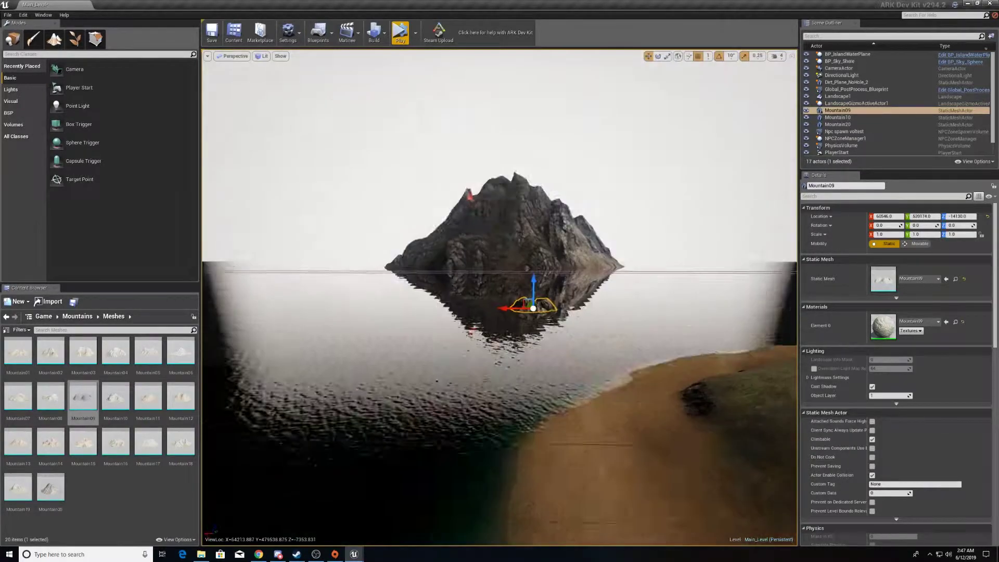
left_click_drag(503, 252, 420, 129)
Scale the Mountain09 mesh to 16.5 in X and Y and 25.5 in Z, and position it against the volcano's base.
key("r")
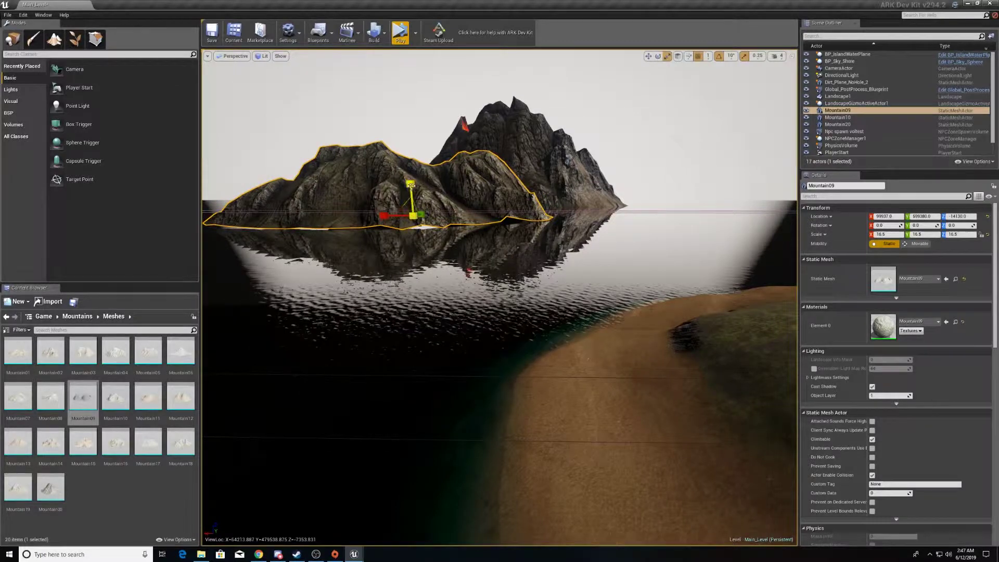
left_click_drag(410, 184, 410, 128)
key("w")
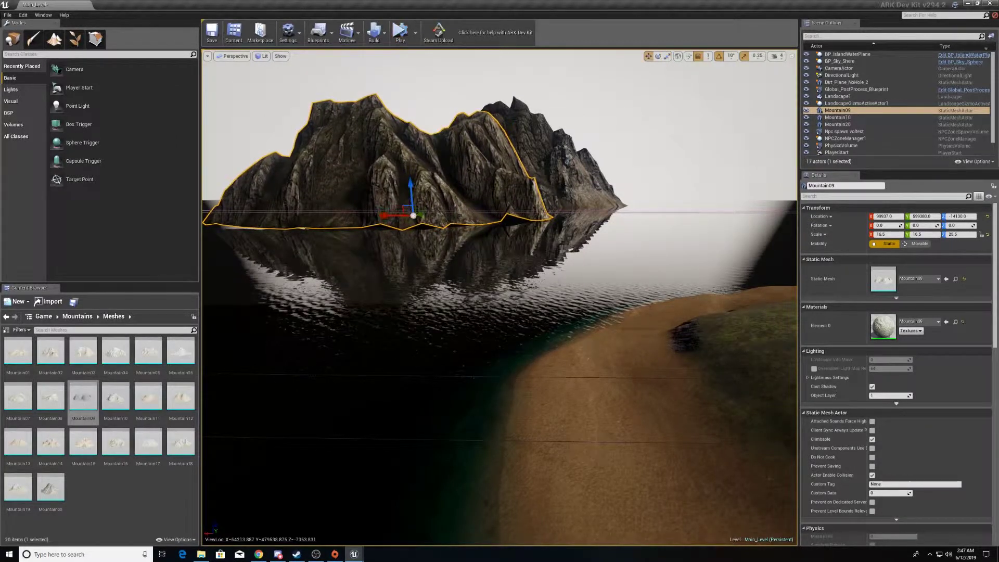
left_click_drag(407, 186, 314, 208)
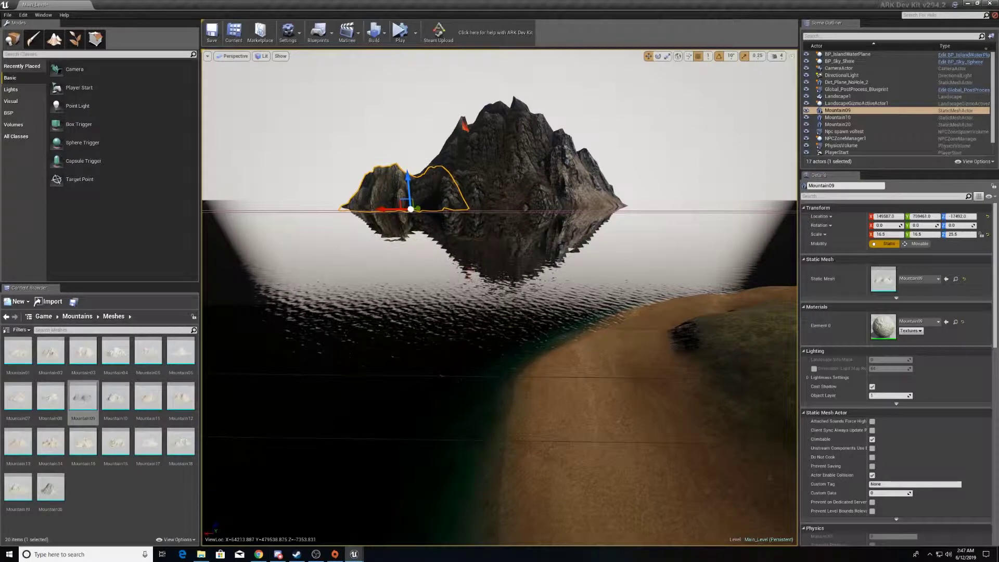
Rotate the Mountain09 mesh about its vertical axis so it blends into the volcano's slope.
left_click(500, 174)
left_click(674, 395)
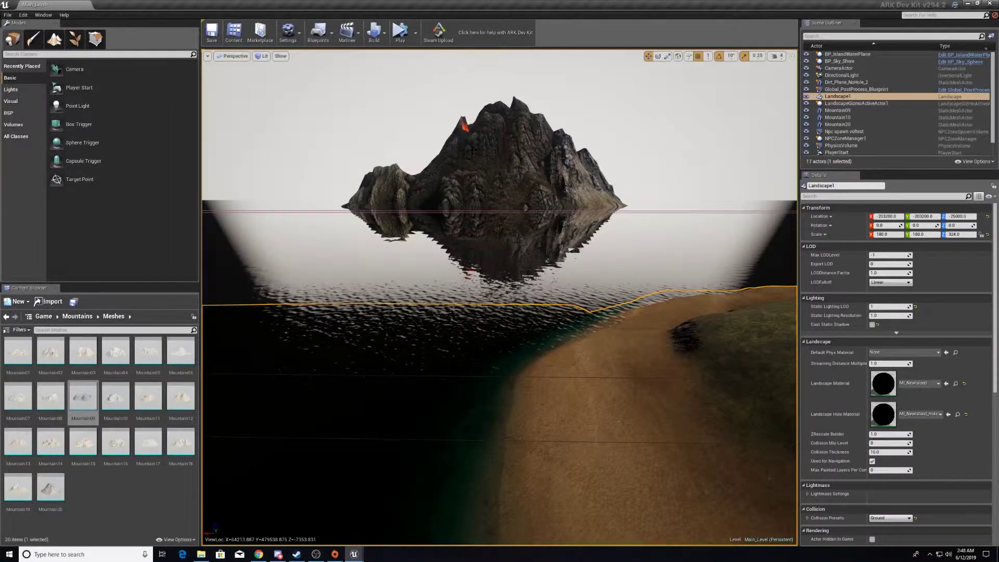
left_click(393, 194)
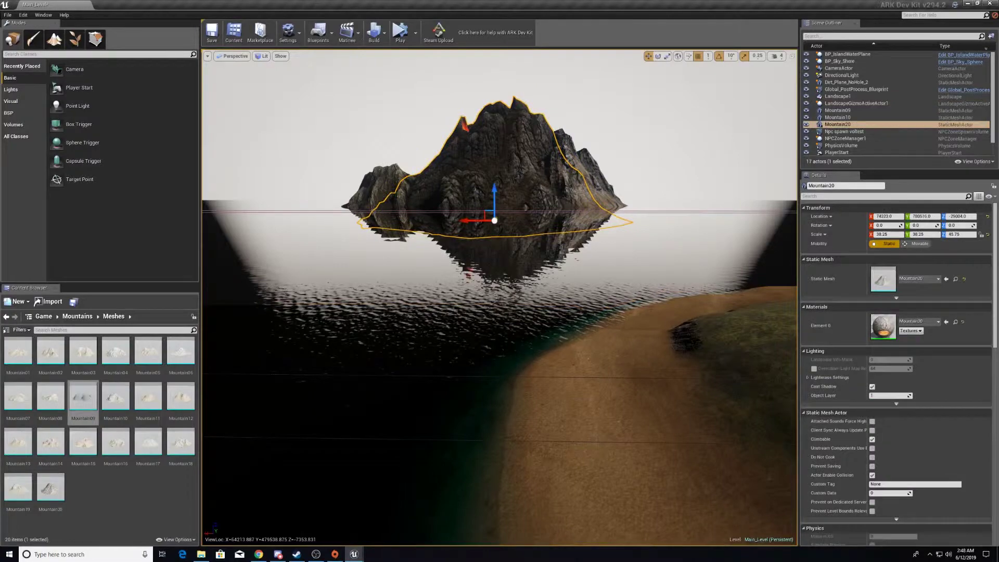
left_click(403, 205)
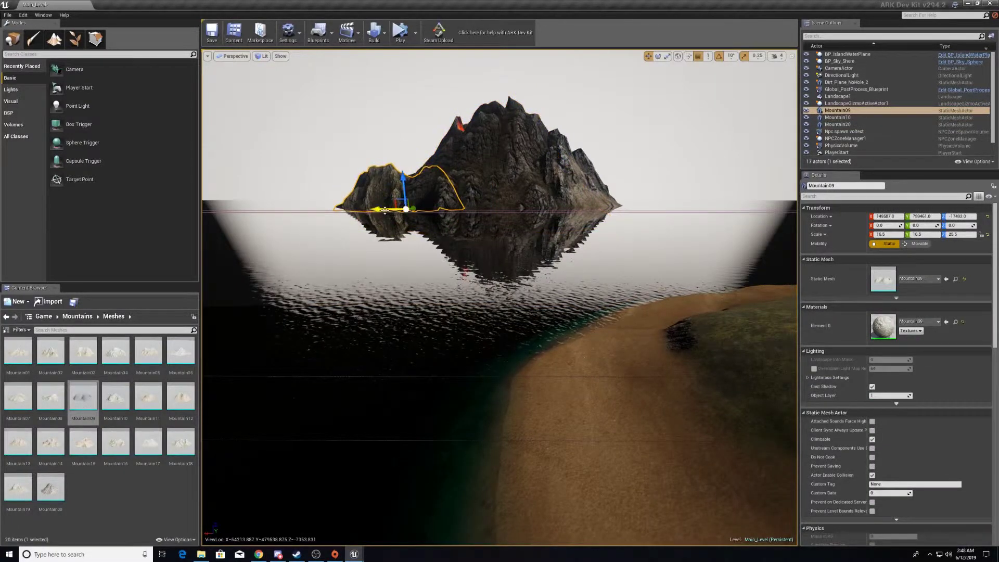
key("e")
right_click_drag(468, 291, 417, 320)
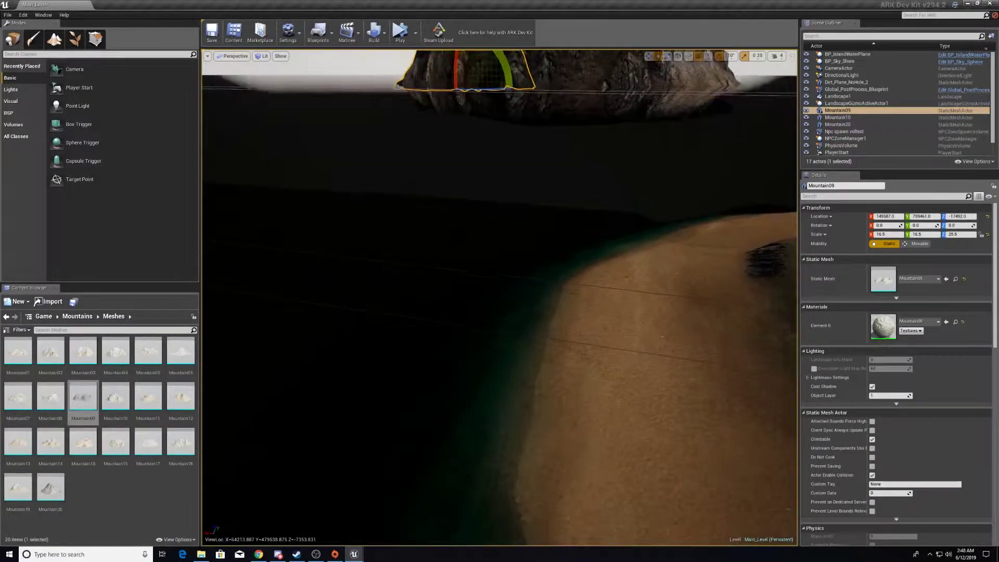
key("f")
mouse_move(523, 366)
left_mouse_down()
mouse_move(487, 373)
mouse_move(524, 368)
left_mouse_up()
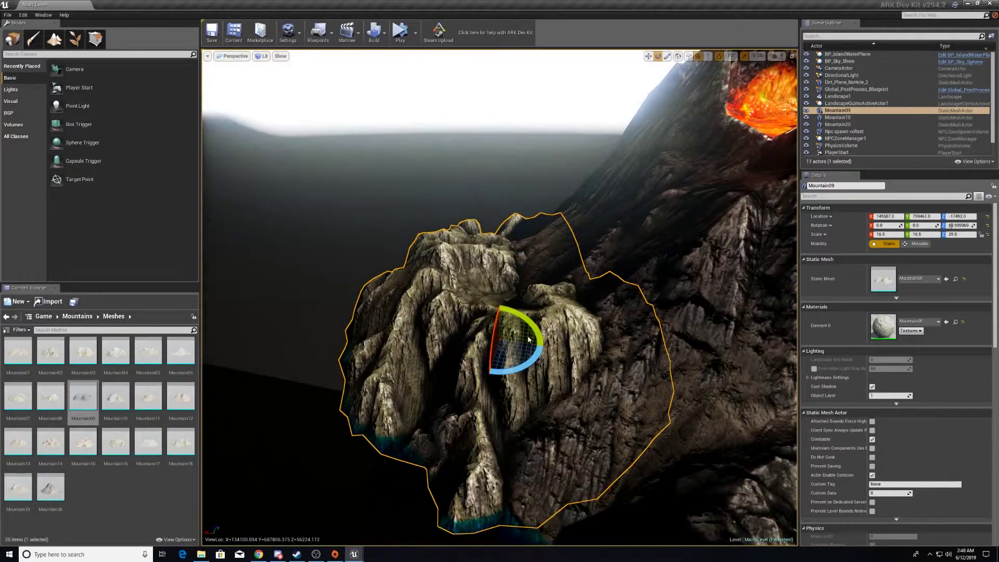
Check the Mountain09 mesh against the surrounding islands and adjust its scale beside the volcano.
right_click_drag(528, 339, 599, 322)
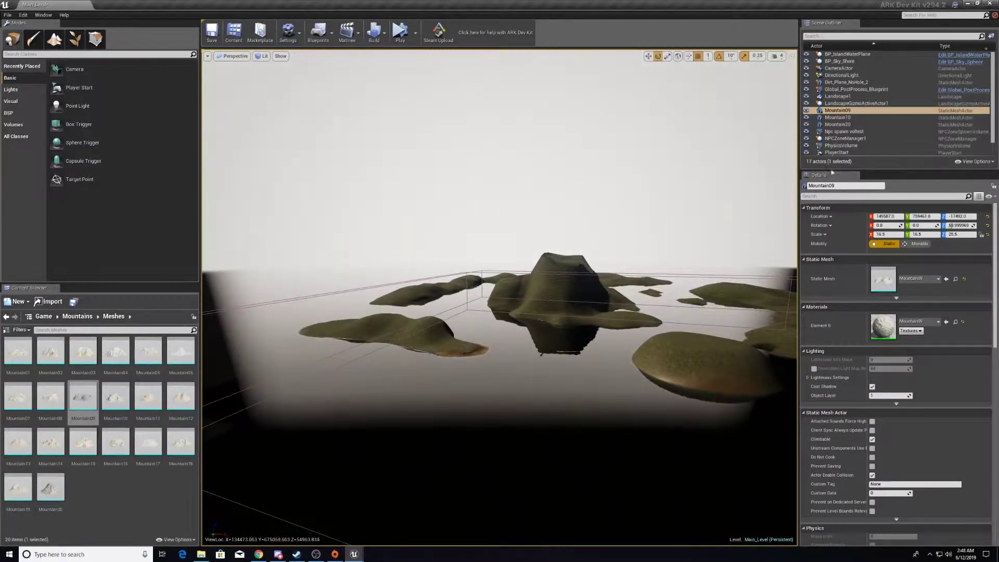
right_click_drag(650, 250, 645, 278)
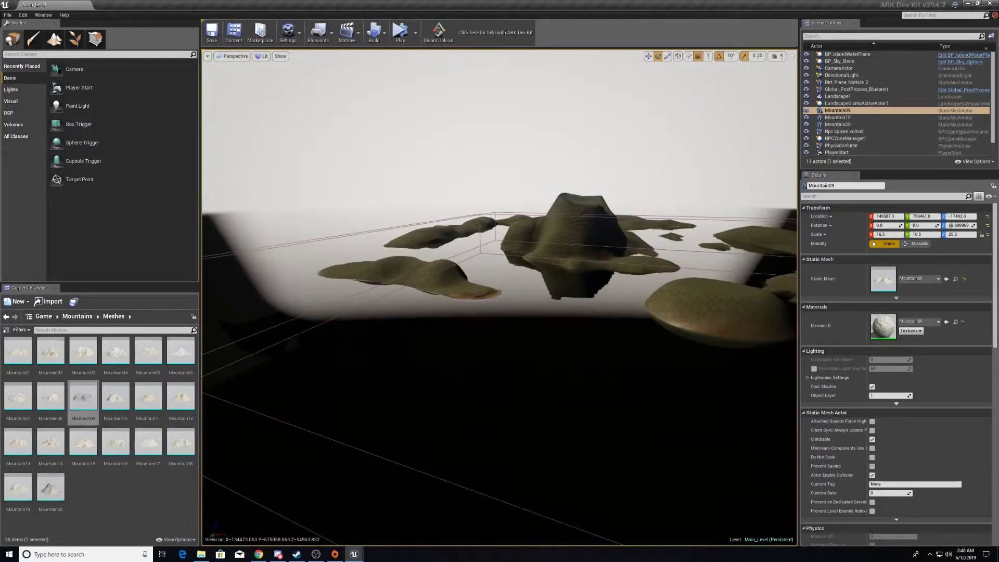
key("f")
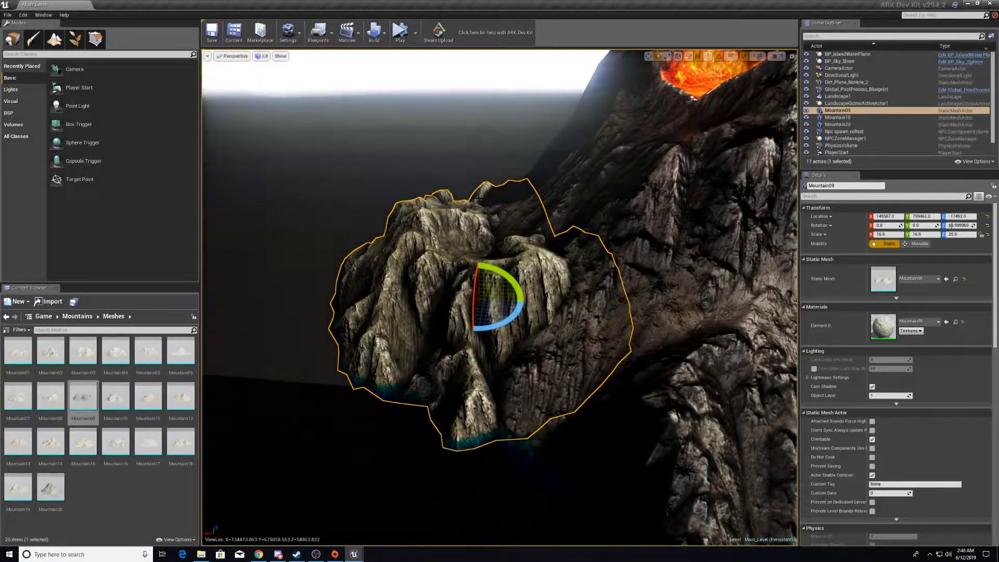
right_click_drag(459, 140, 454, 137)
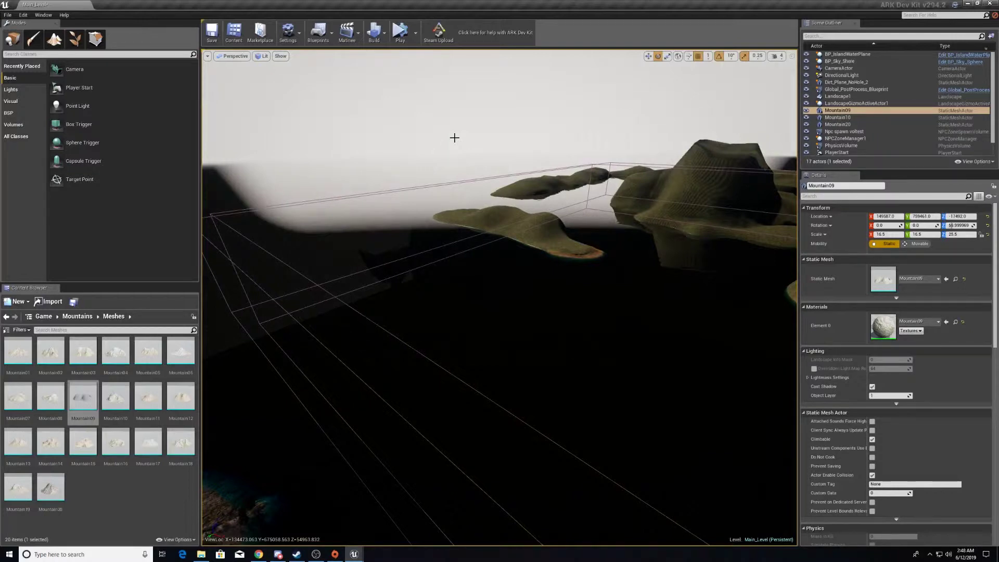
key("f")
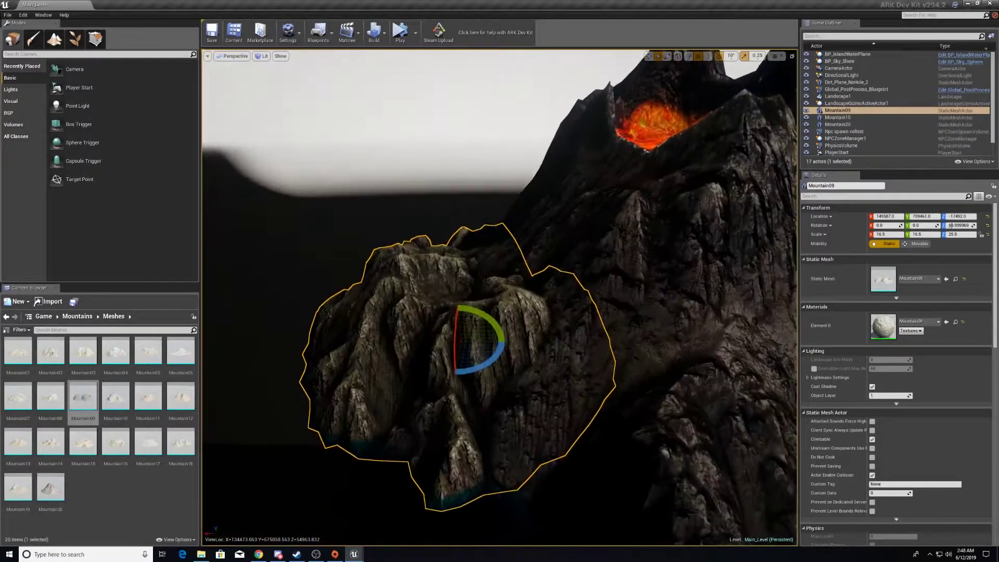
key("r")
left_click_drag(448, 331, 399, 317)
key("w")
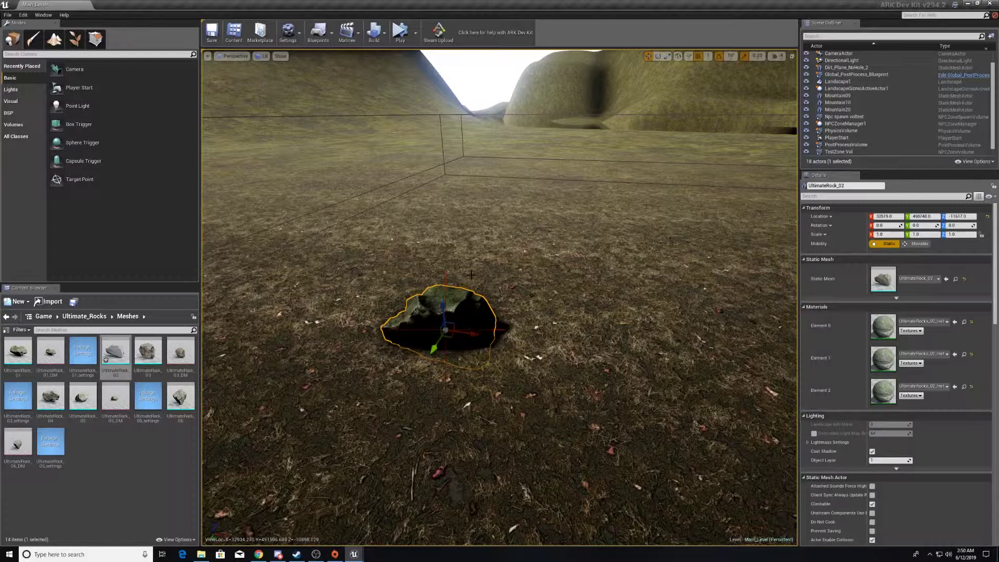
Set the collision preset of the UltimateRock_02 mesh to BlockAll.
scroll(879, 455, "down", 10)
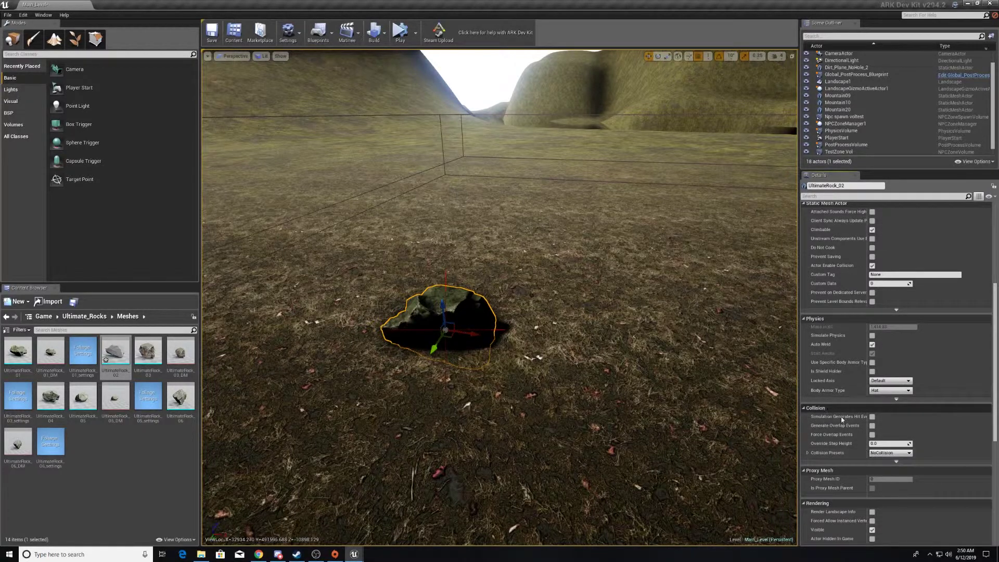
left_click(874, 454)
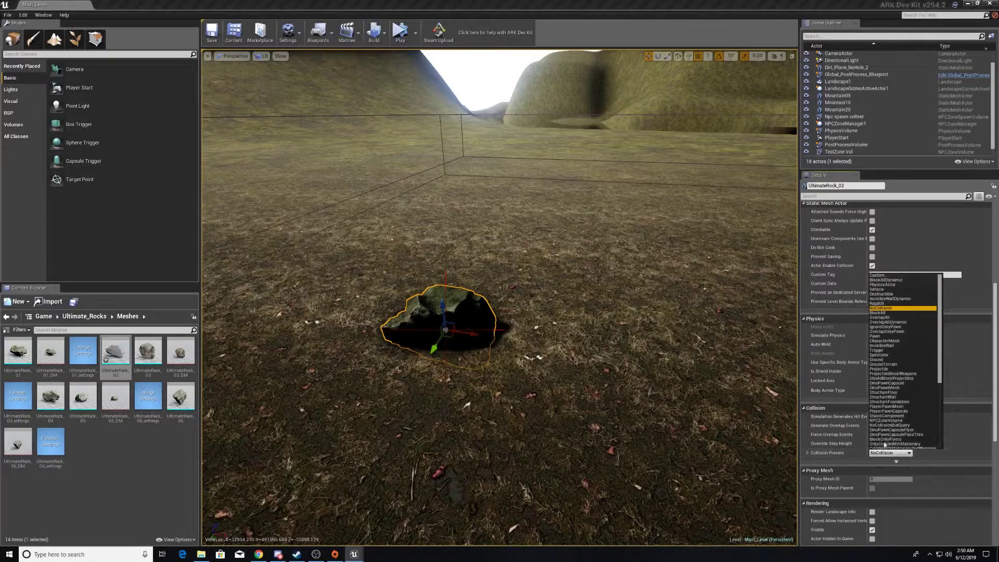
left_click(884, 295)
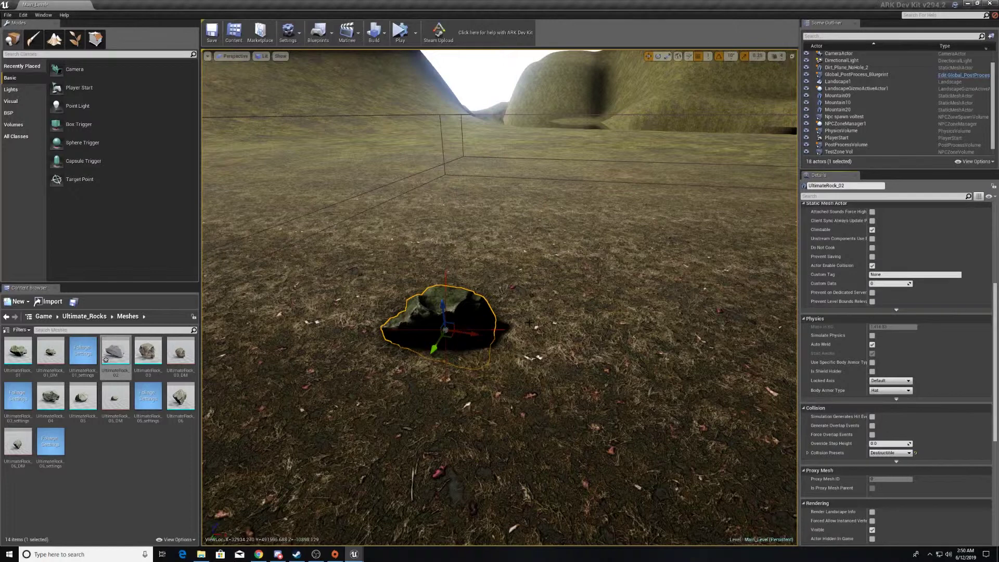
left_click(890, 453)
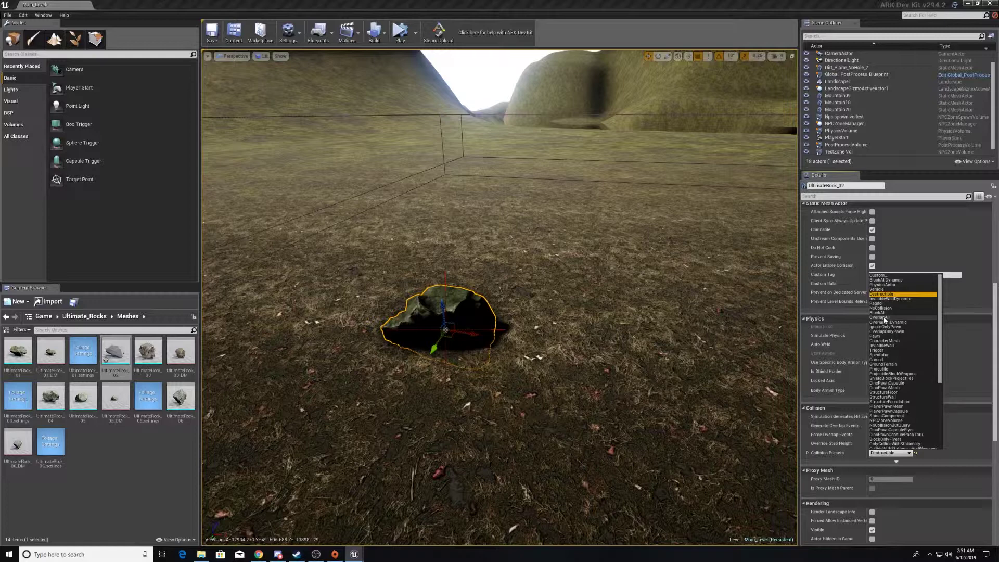
left_click(879, 312)
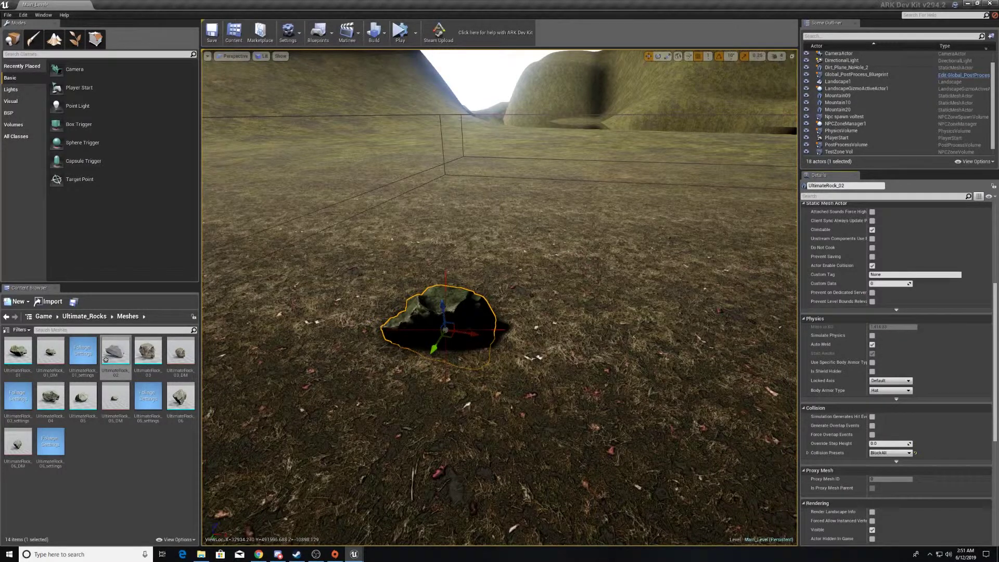
Rotate the UltimateRock_02 mesh to -90 degrees in Y and enlarge it uniformly to a scale of 4.5.
key("e")
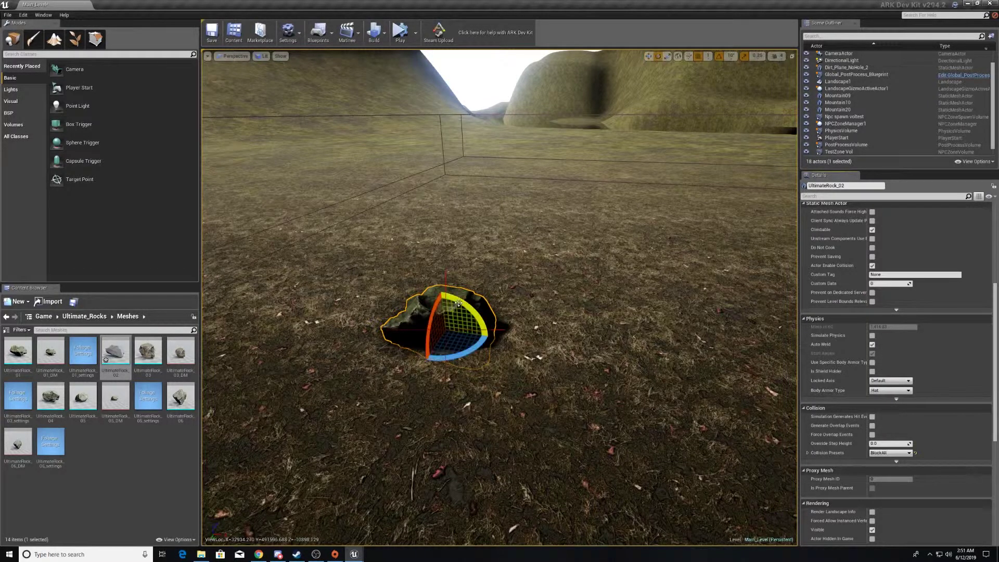
left_click_drag(459, 303, 435, 287)
left_click_drag(445, 310, 476, 297)
key("r")
right_click_drag(476, 296, 510, 317)
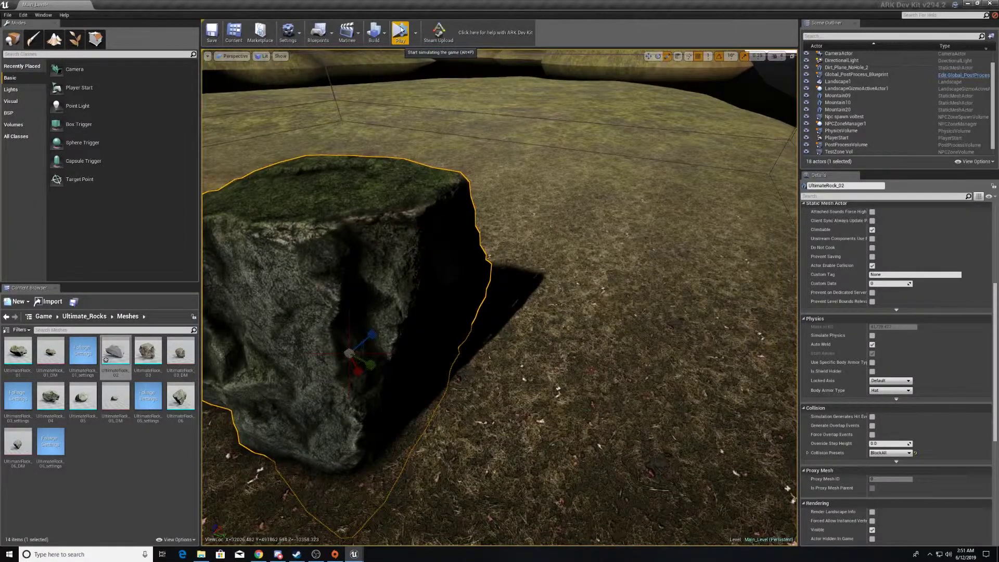
Play the level and walk the character against and around the enlarged rock to test its collision.
left_click(400, 32)
key("w")
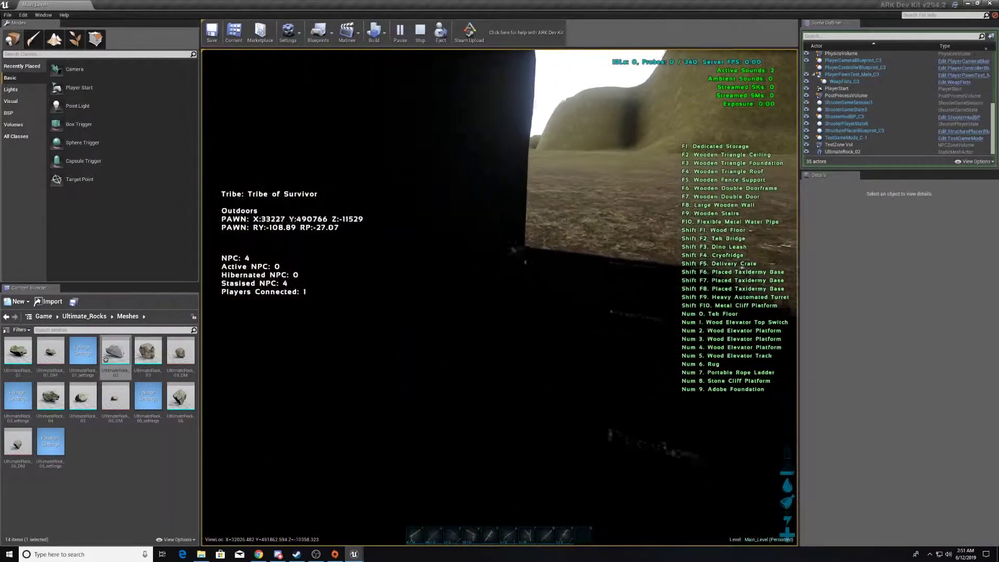
key("d")
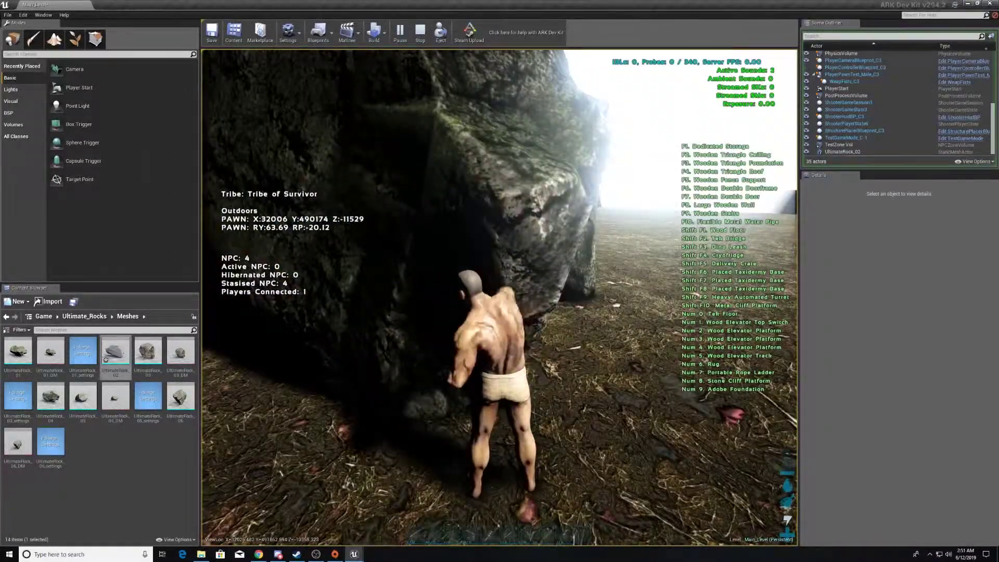
key("d")
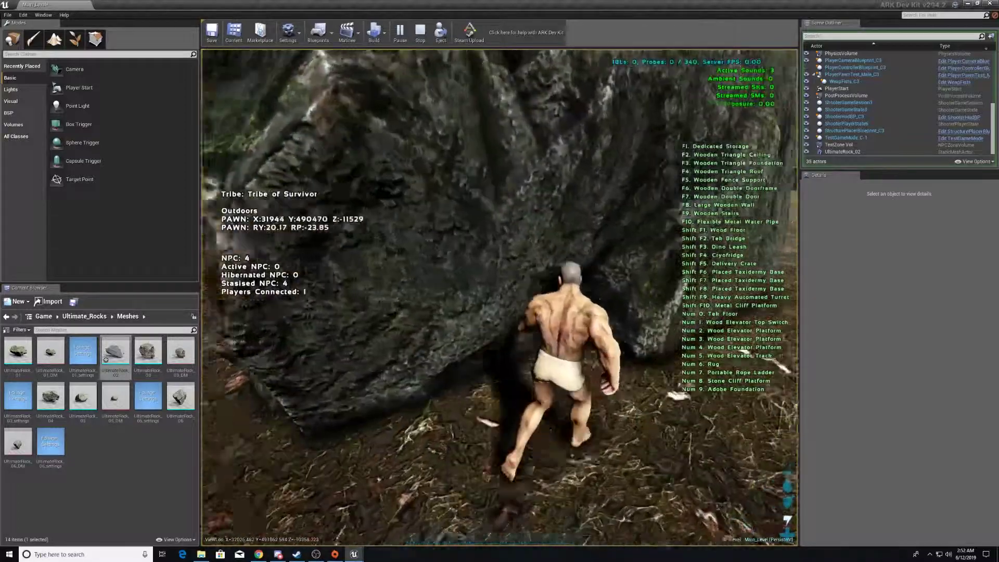
key("d")
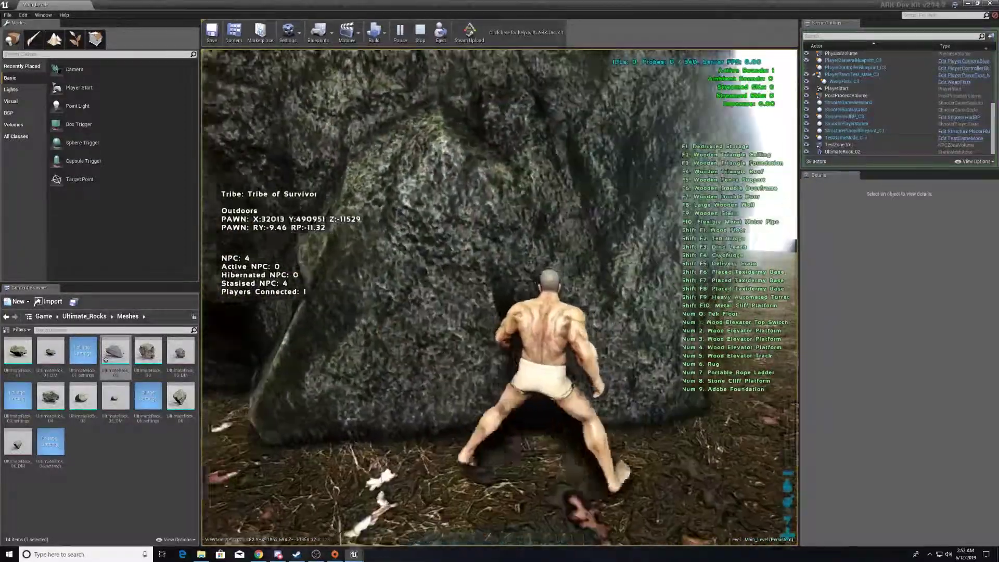
key("a")
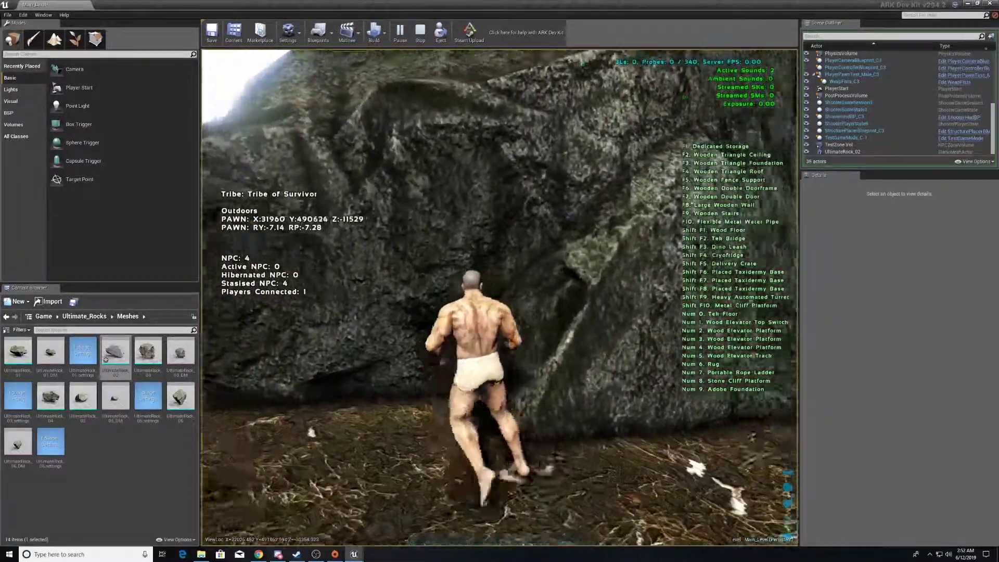
key("d")
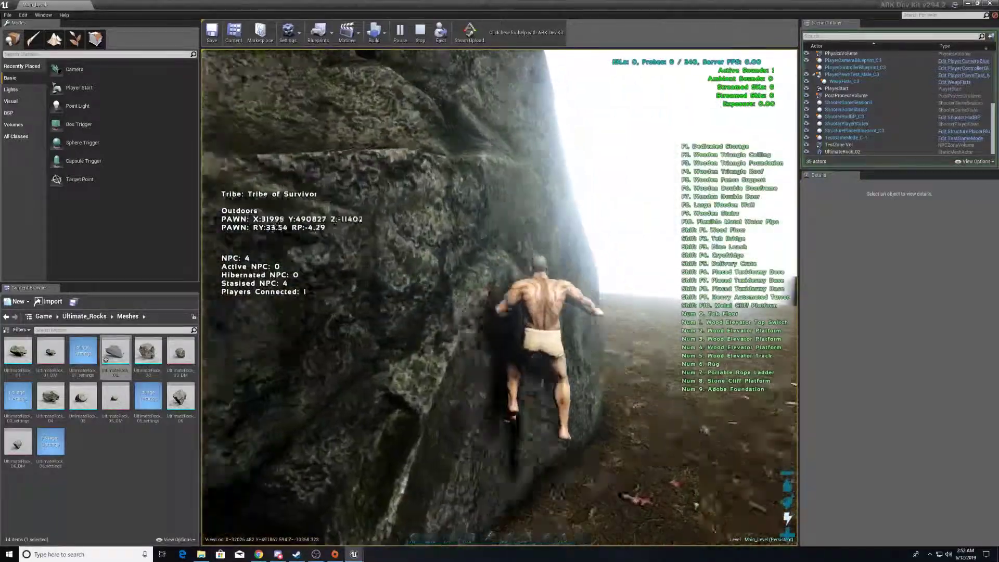
key("d")
key("d")
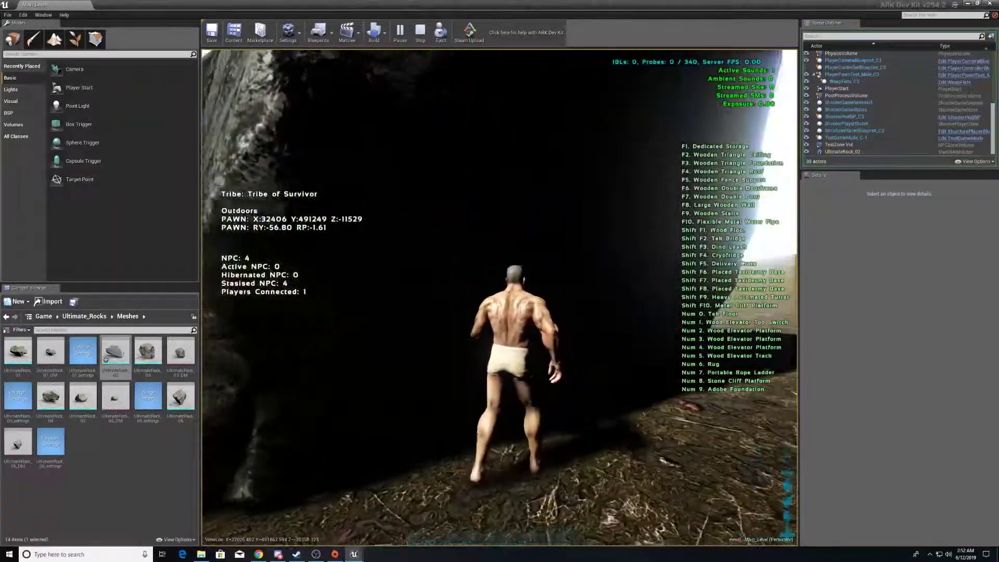
Jump at the rock and circle its remaining sides, walk away from it, and end the play session.
key("w")
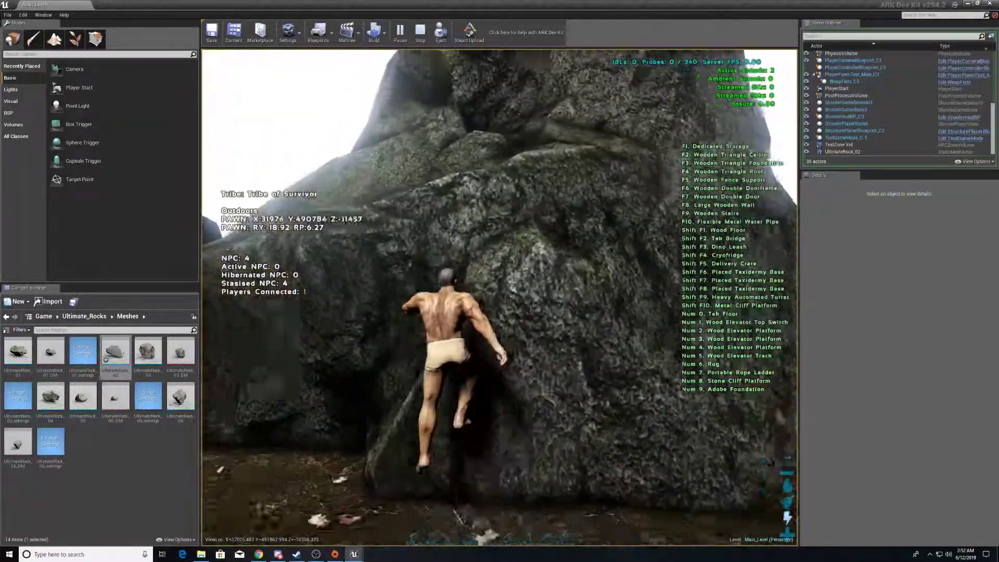
key("w")
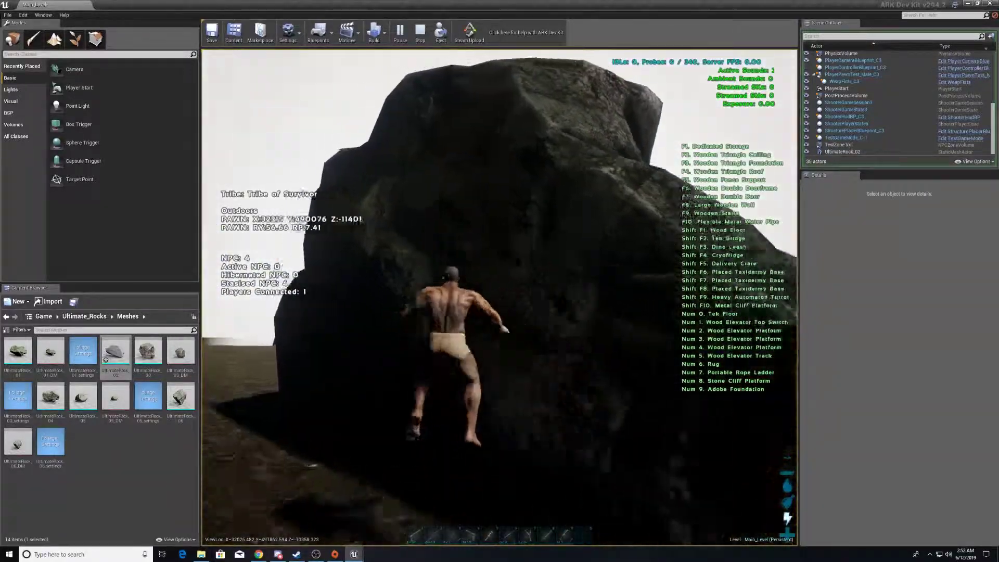
key("a")
key("space")
key("w")
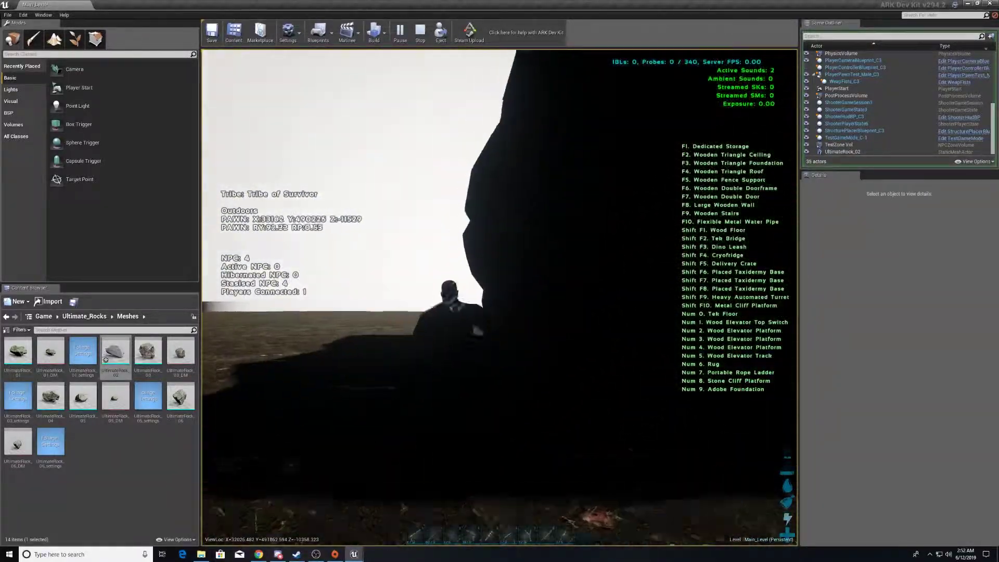
key("w")
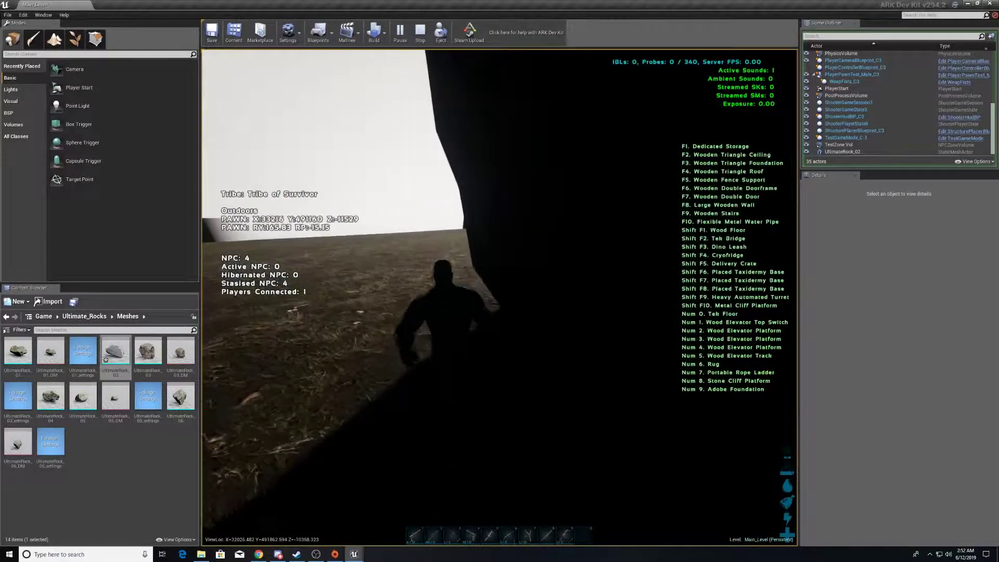
key("w")
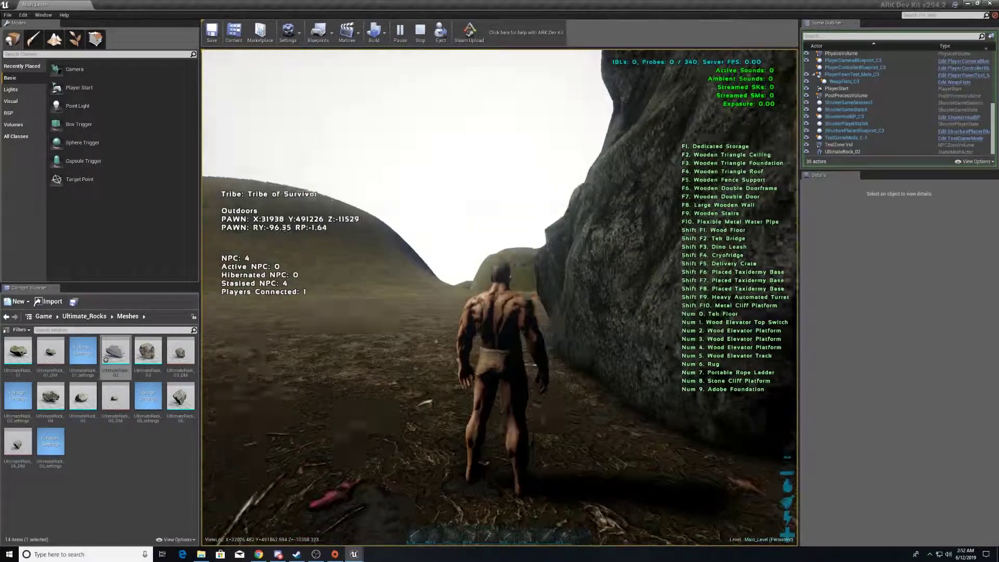
key("w")
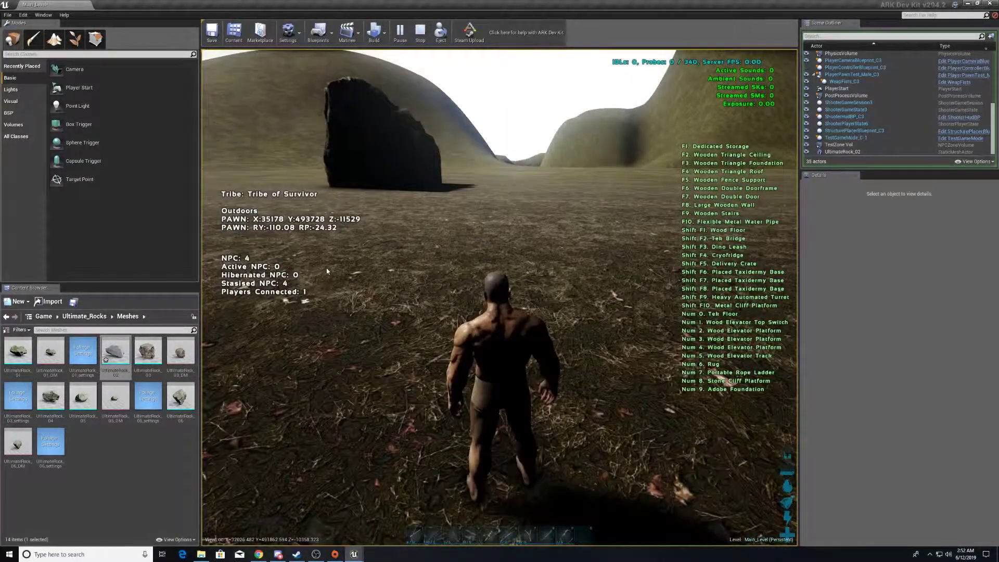
key("Escape")
key("s")
right_click_drag(423, 312, 495, 320)
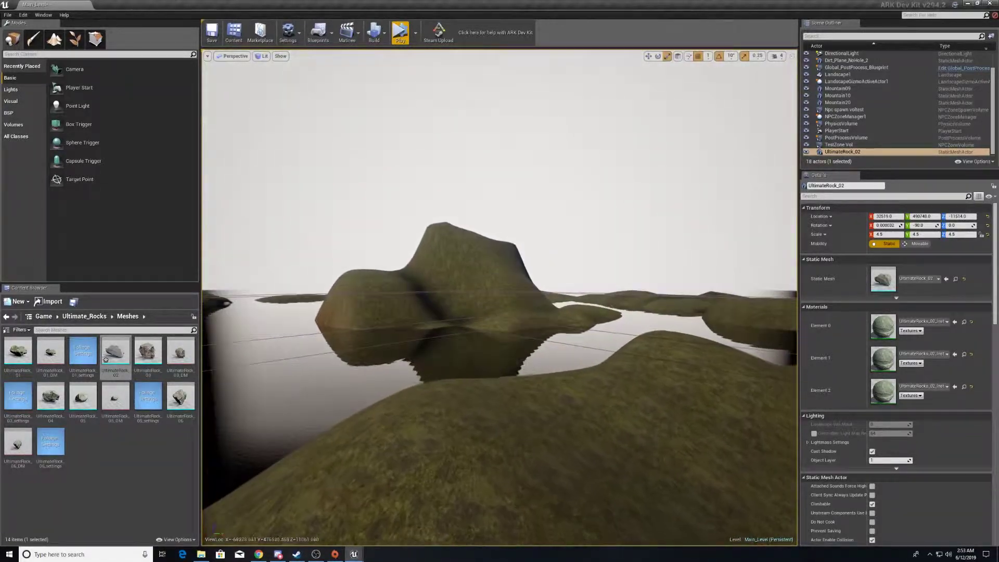